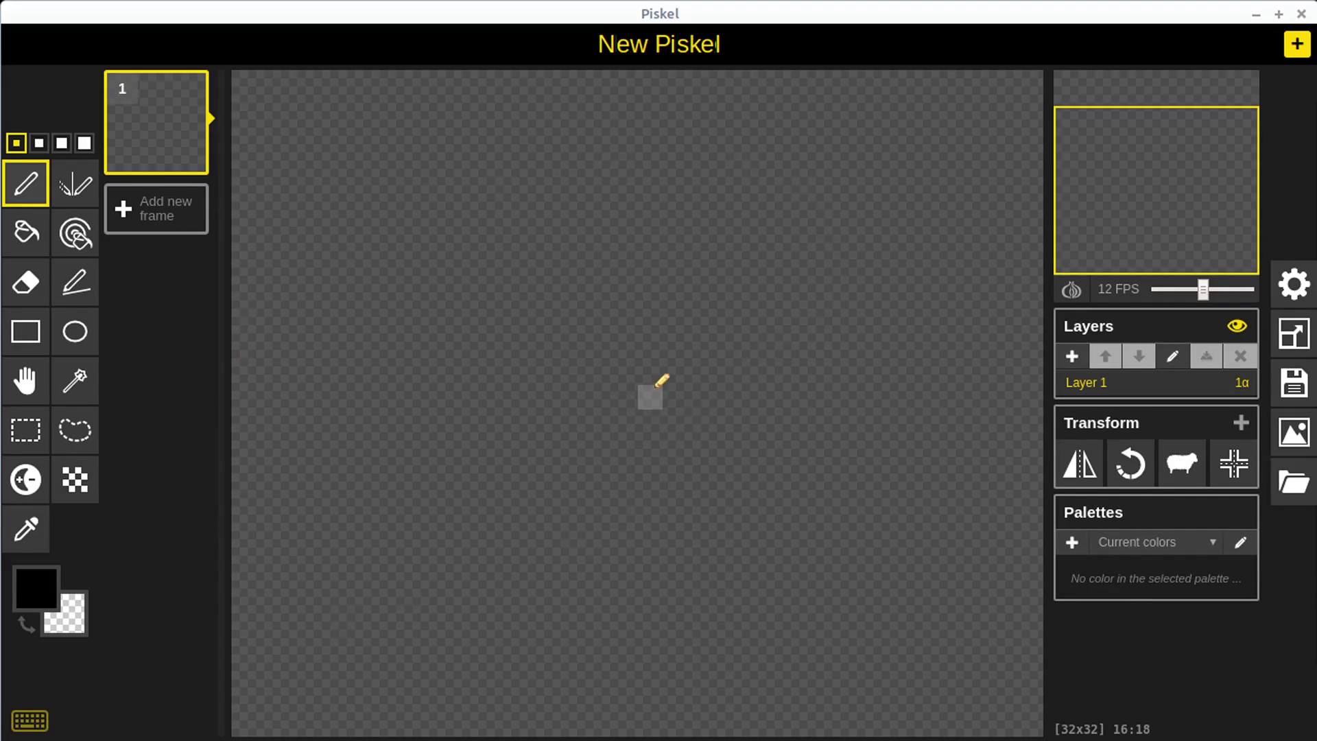
Zoom the empty 32x32 canvas in and out to a comfortable working view.
scroll(656, 387, "down", 4)
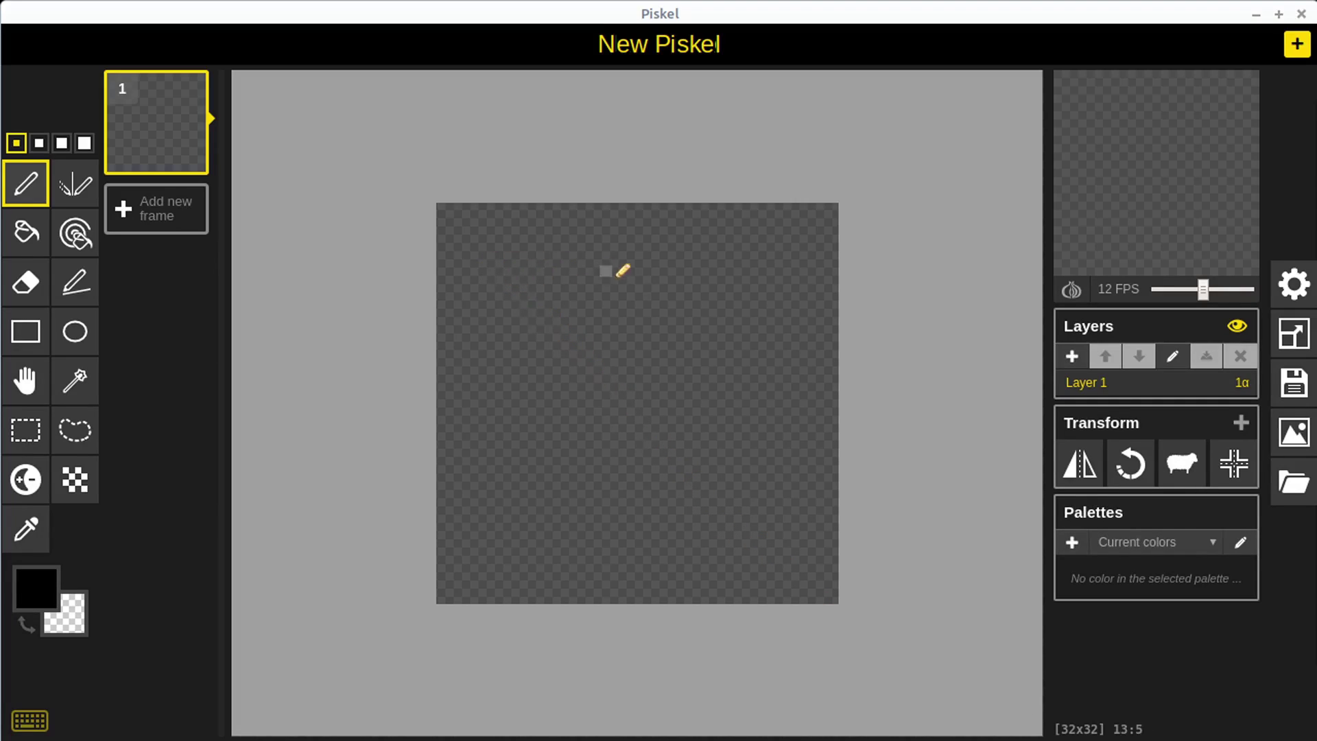
scroll(606, 410, "up", 4)
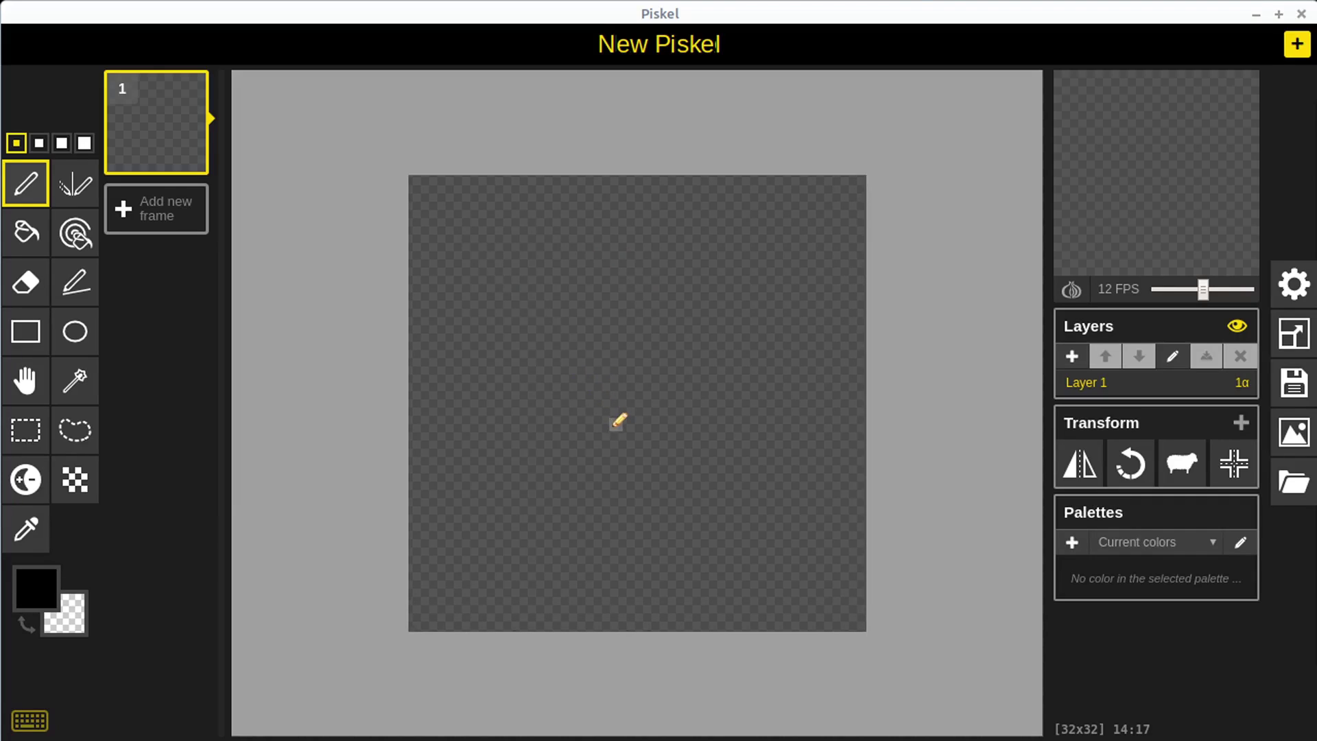
scroll(610, 427, "up", 1)
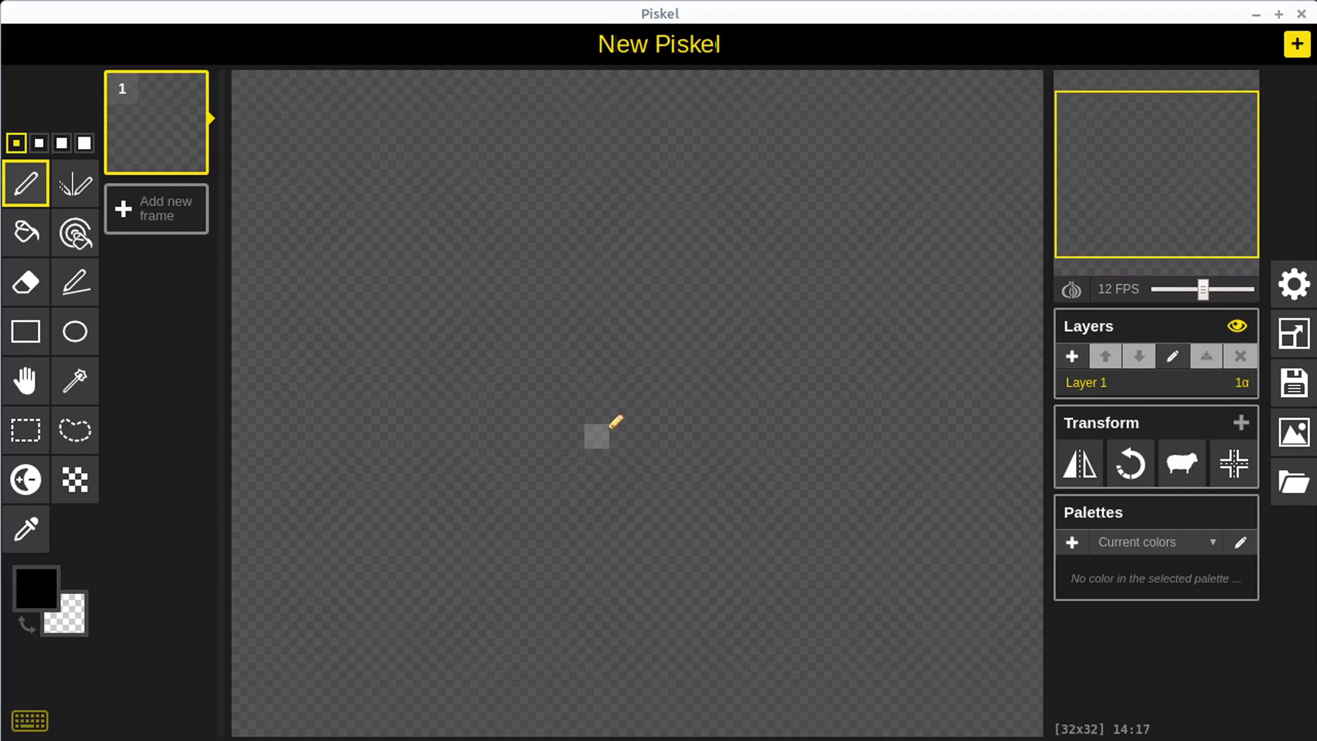
scroll(610, 427, "down", 3)
scroll(614, 424, "up", 2)
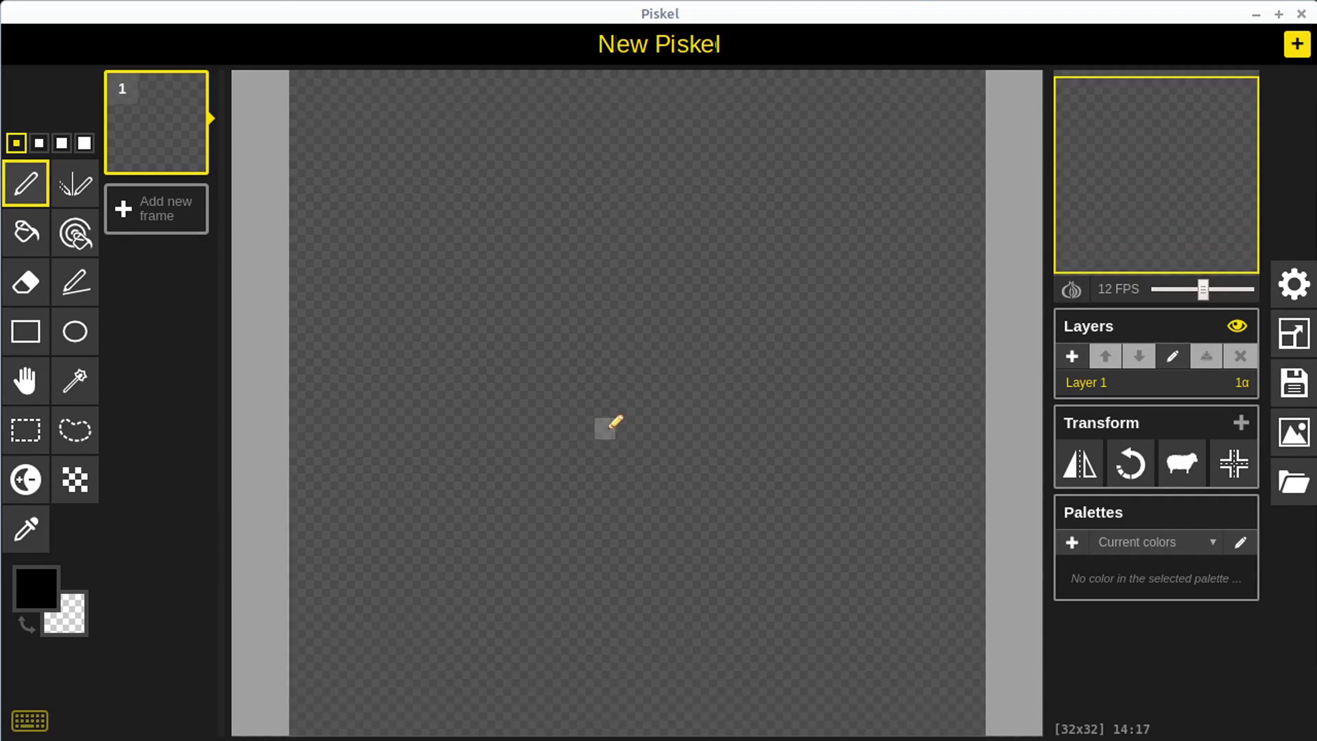
Place black pixels for the left vertical stem and the top-right corner column.
left_click(579, 346)
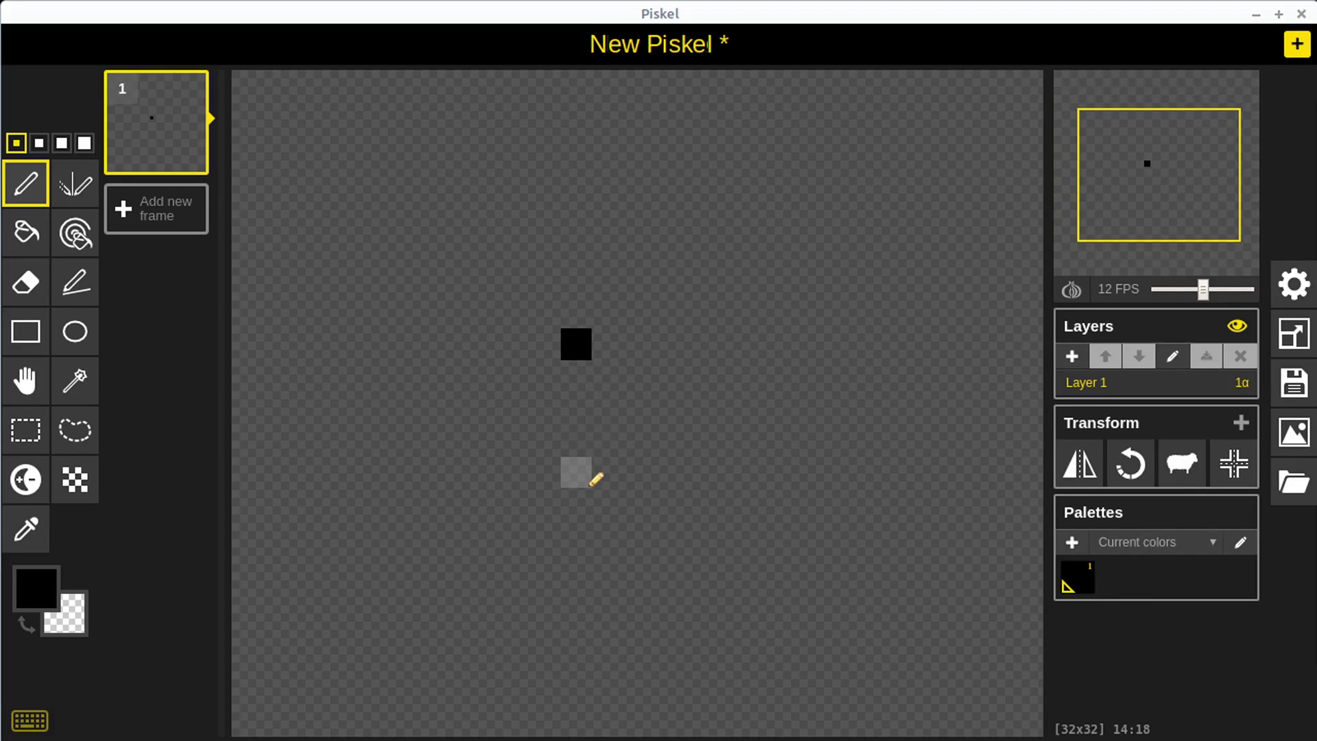
scroll(596, 480, "up", 2)
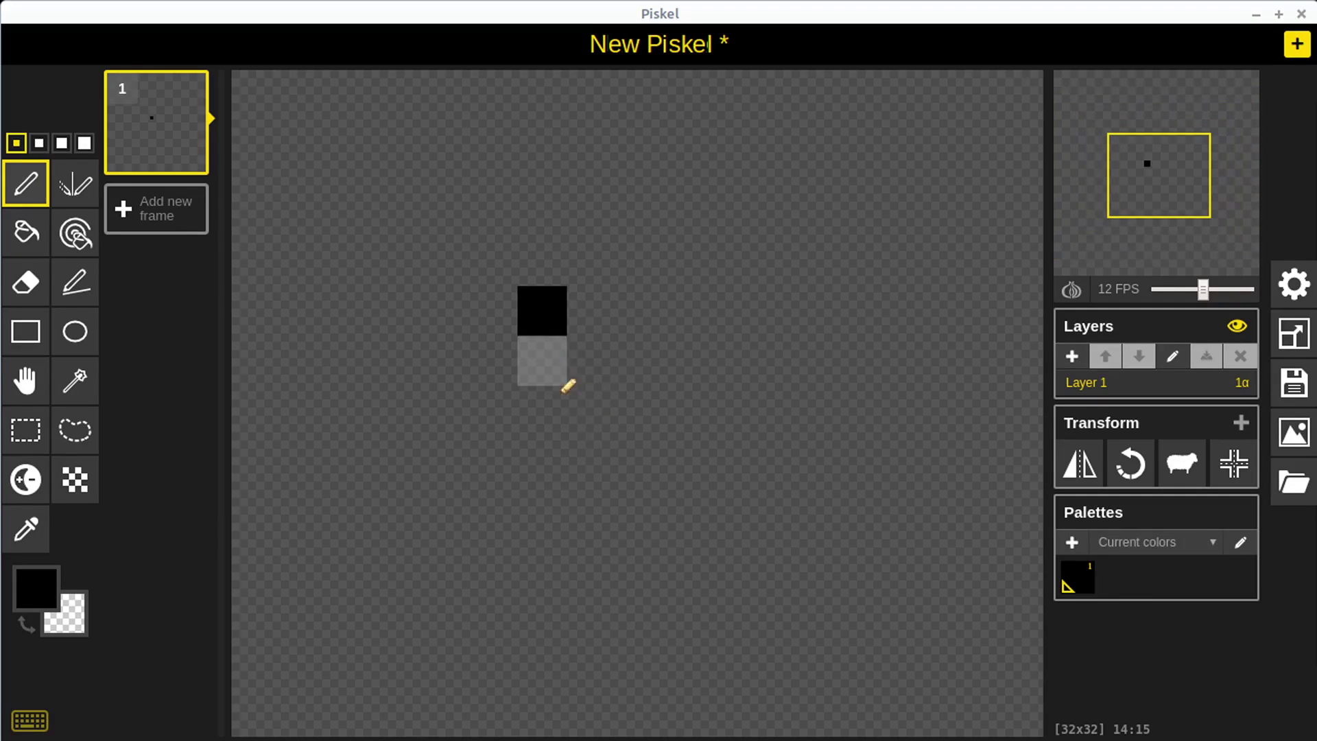
left_click(548, 447)
left_click_drag(555, 400, 555, 370)
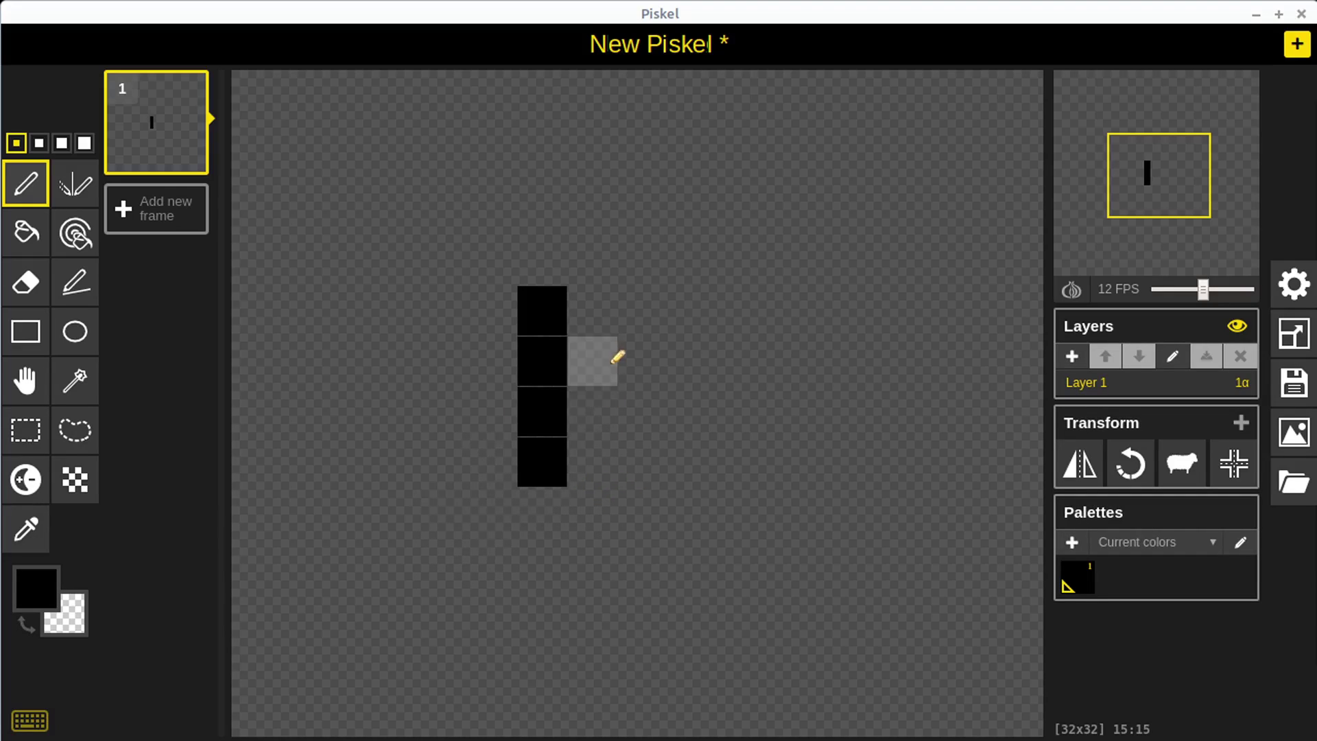
left_click(851, 260)
left_click(844, 311)
Fill in the black top bar, then draw the right side and bottom to close the outline.
left_click(689, 210)
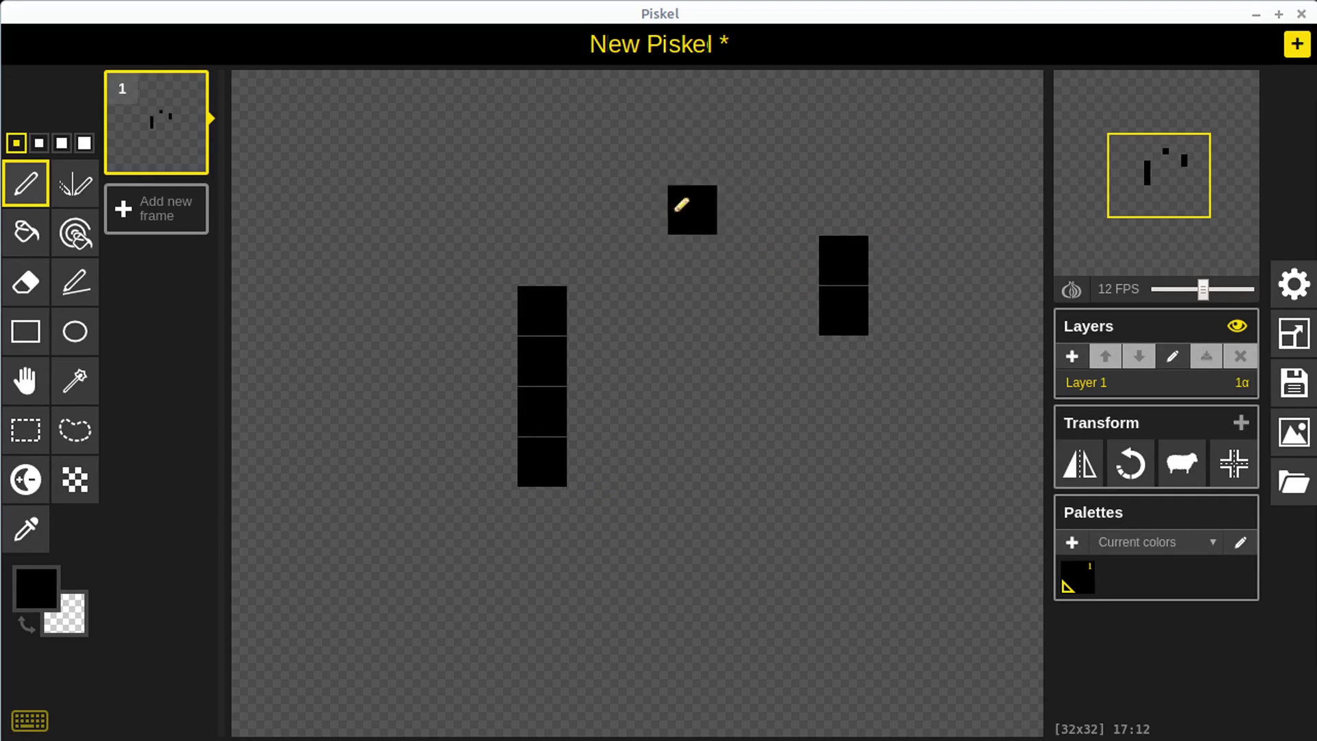
left_click(507, 210)
left_click(542, 257)
left_click(546, 213)
left_click(592, 212)
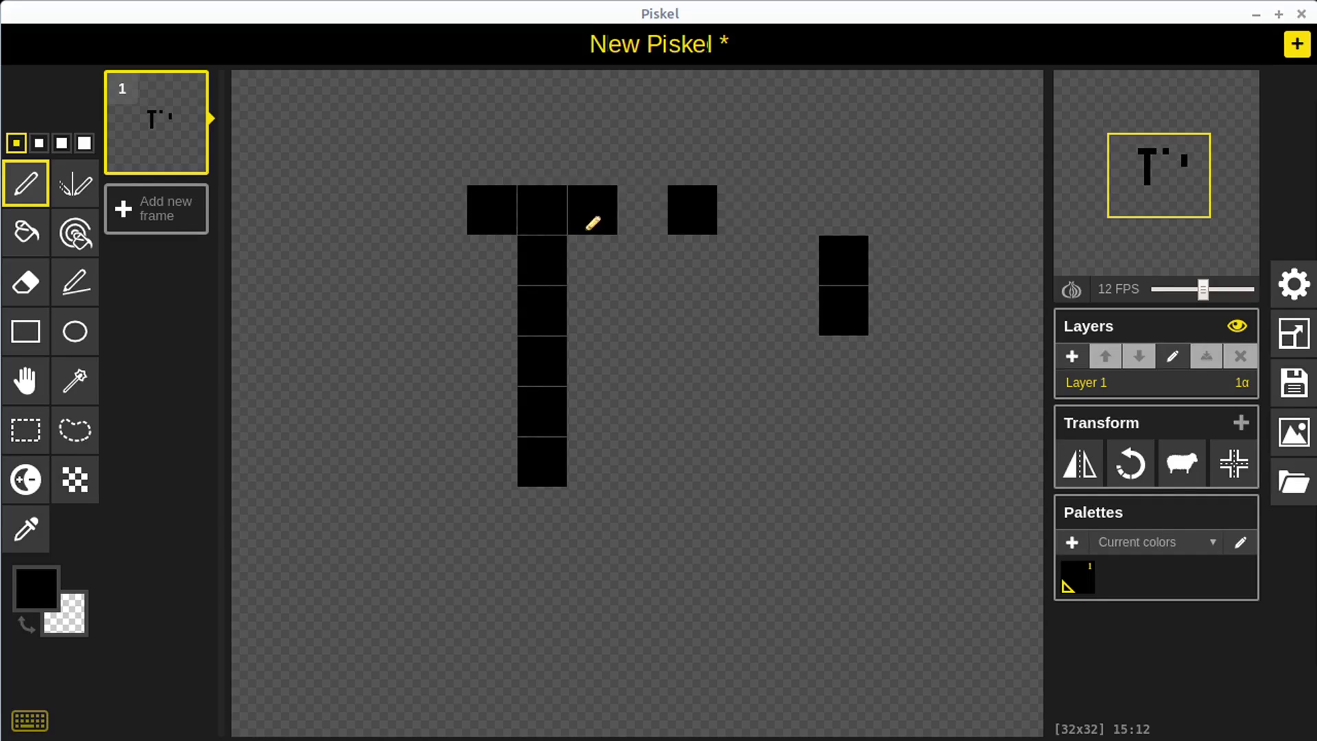
left_click(642, 212)
left_click(743, 210)
left_click(793, 210)
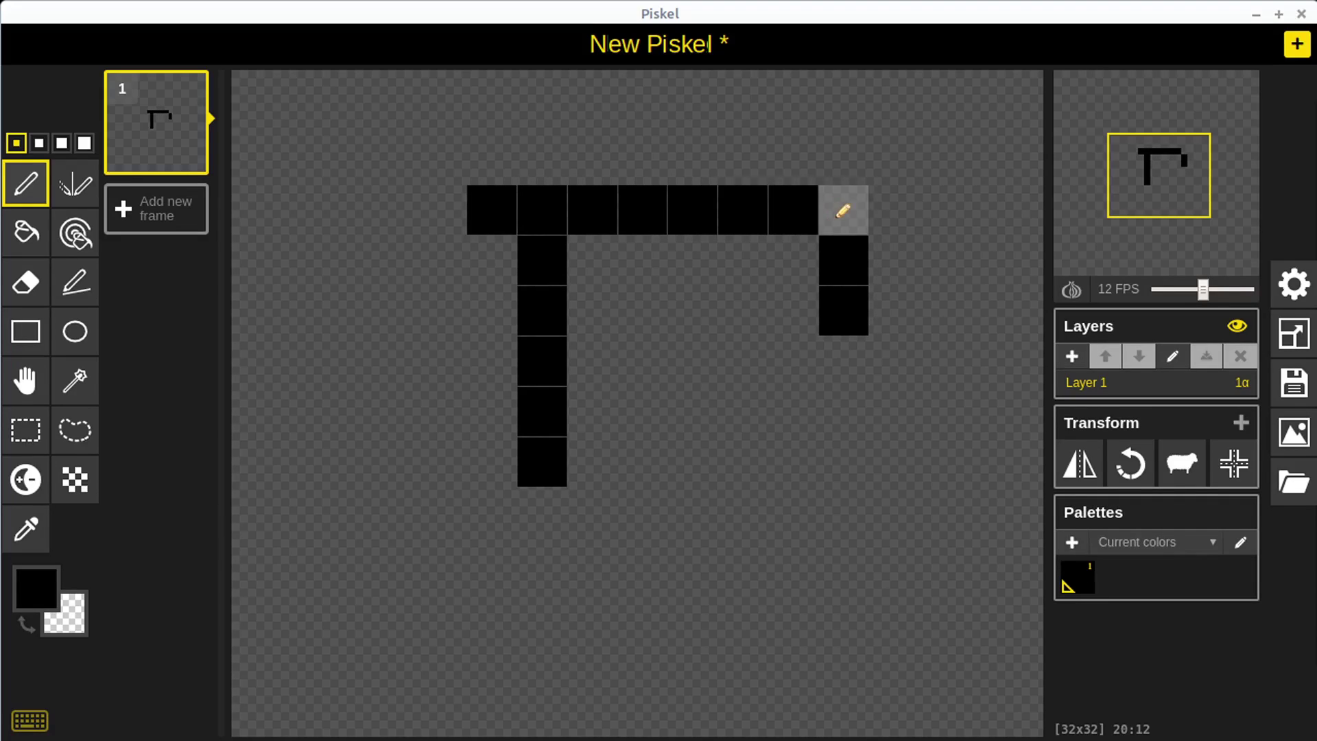
left_click(844, 210)
mouse_move(864, 320)
left_mouse_down()
mouse_move(858, 531)
mouse_move(537, 516)
mouse_move(603, 499)
mouse_move(579, 265)
mouse_move(589, 468)
mouse_move(628, 267)
mouse_move(603, 462)
left_mouse_up()
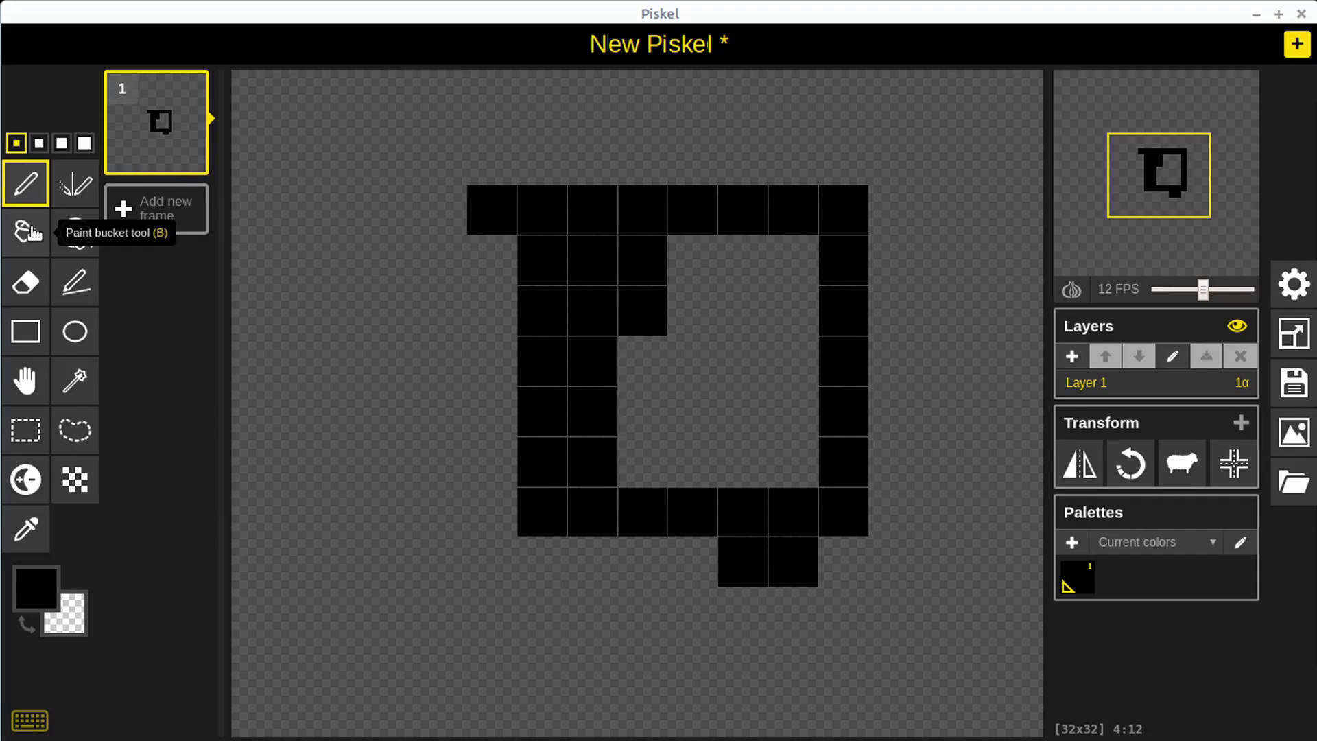
Bucket-fill the outline's interior with red #ff0000, undoing an accidental black fill first.
left_click(28, 241)
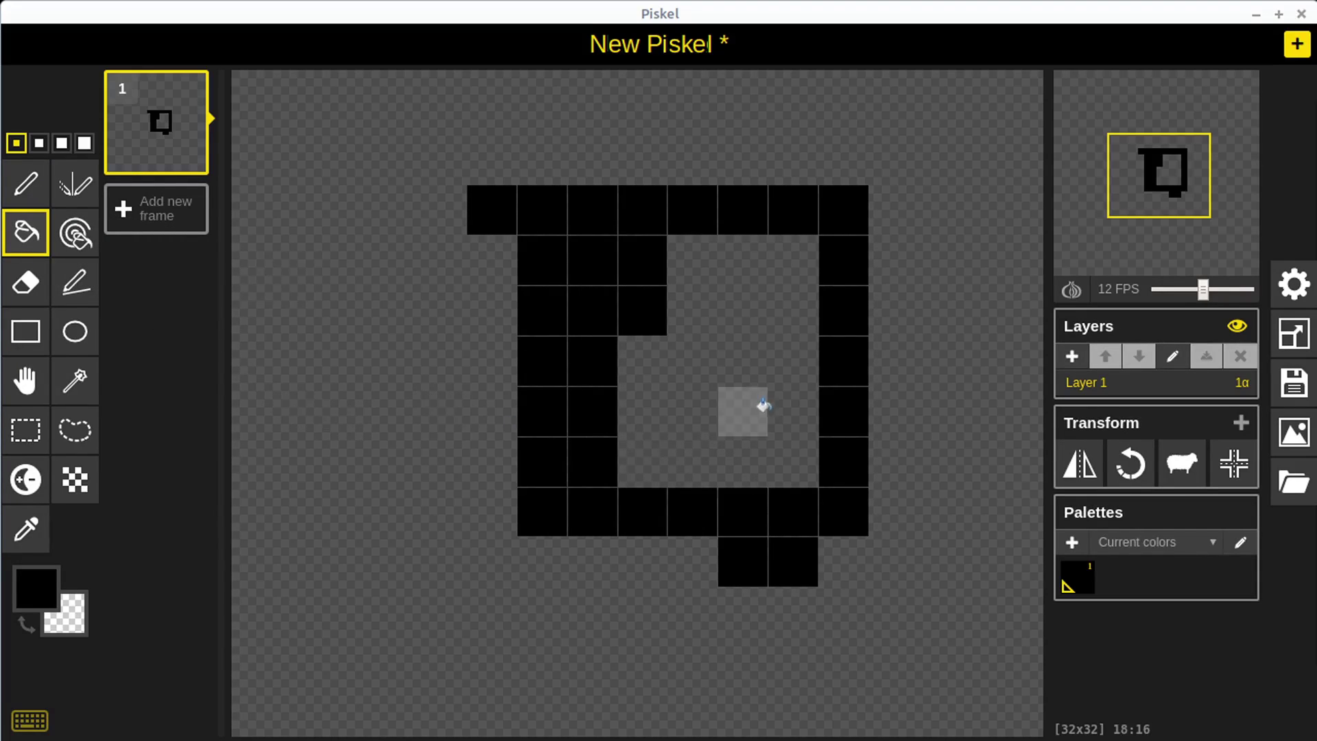
left_click(751, 400)
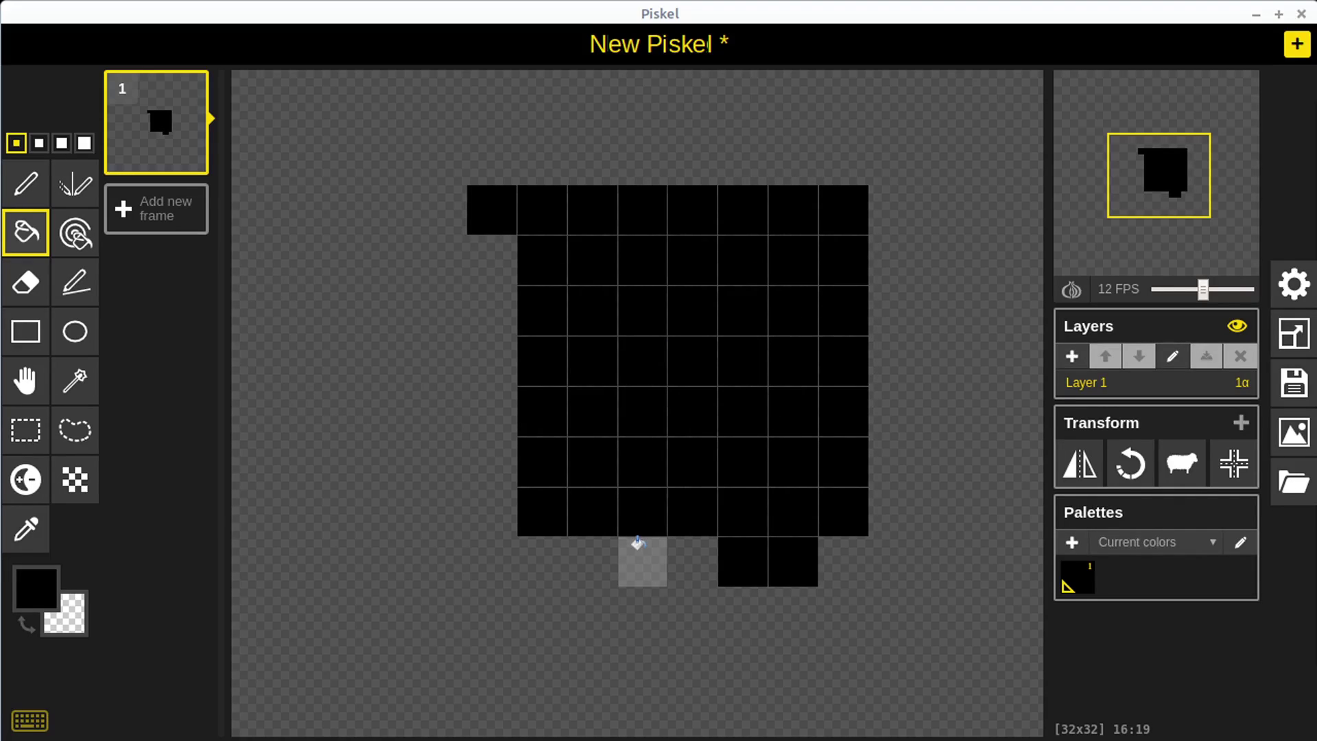
key("ctrl+z")
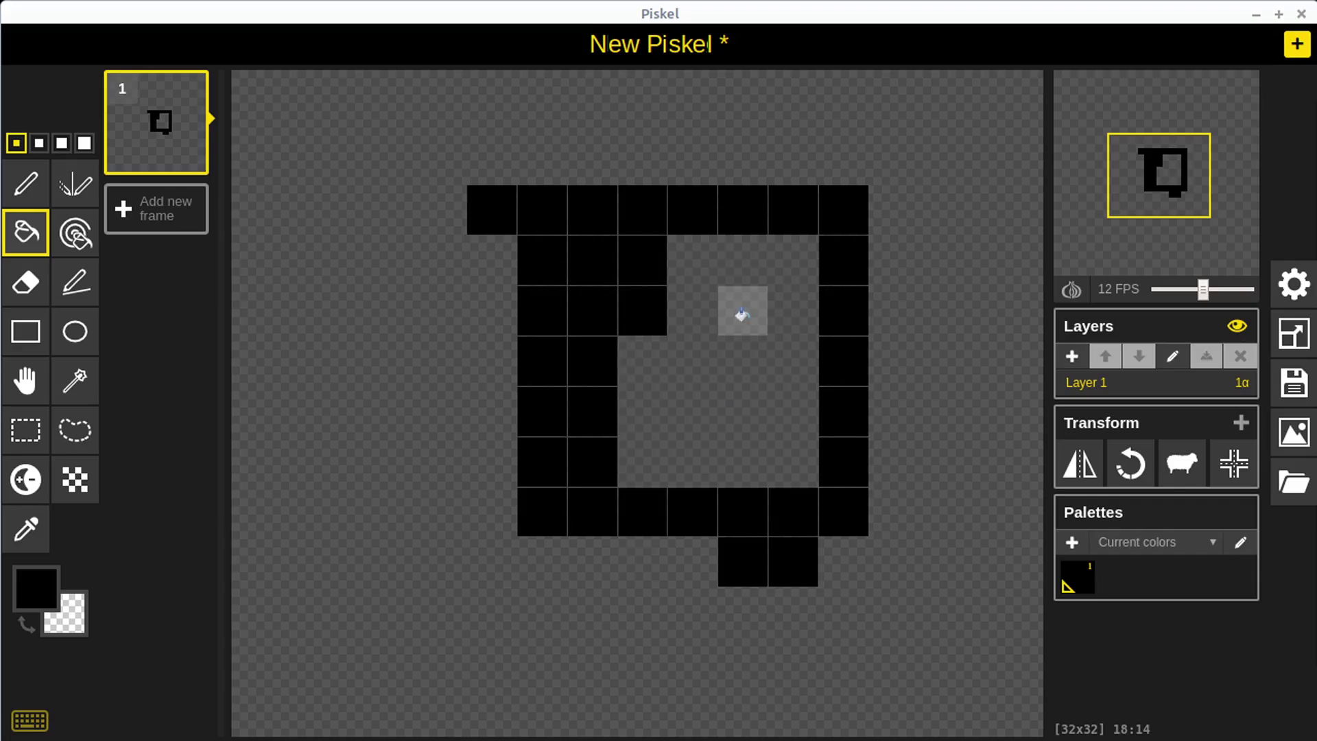
left_click(43, 594)
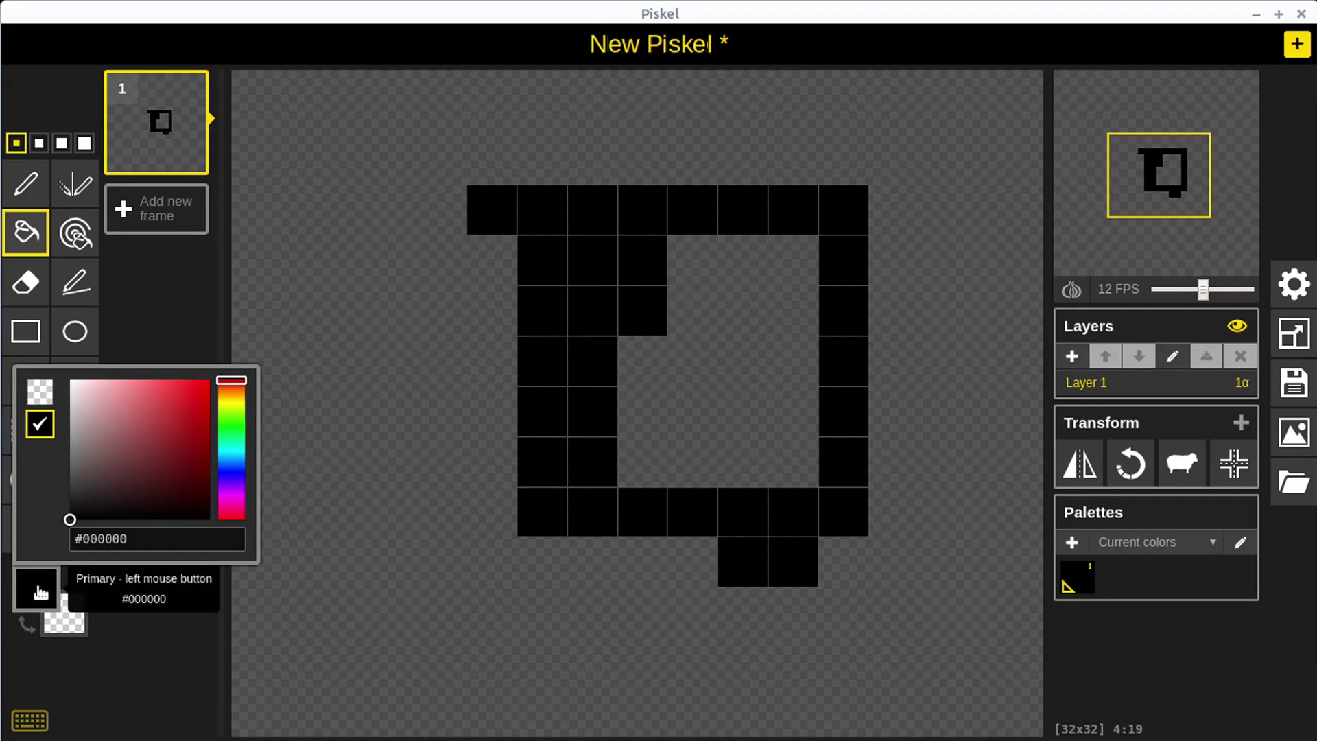
left_click_drag(141, 441, 234, 376)
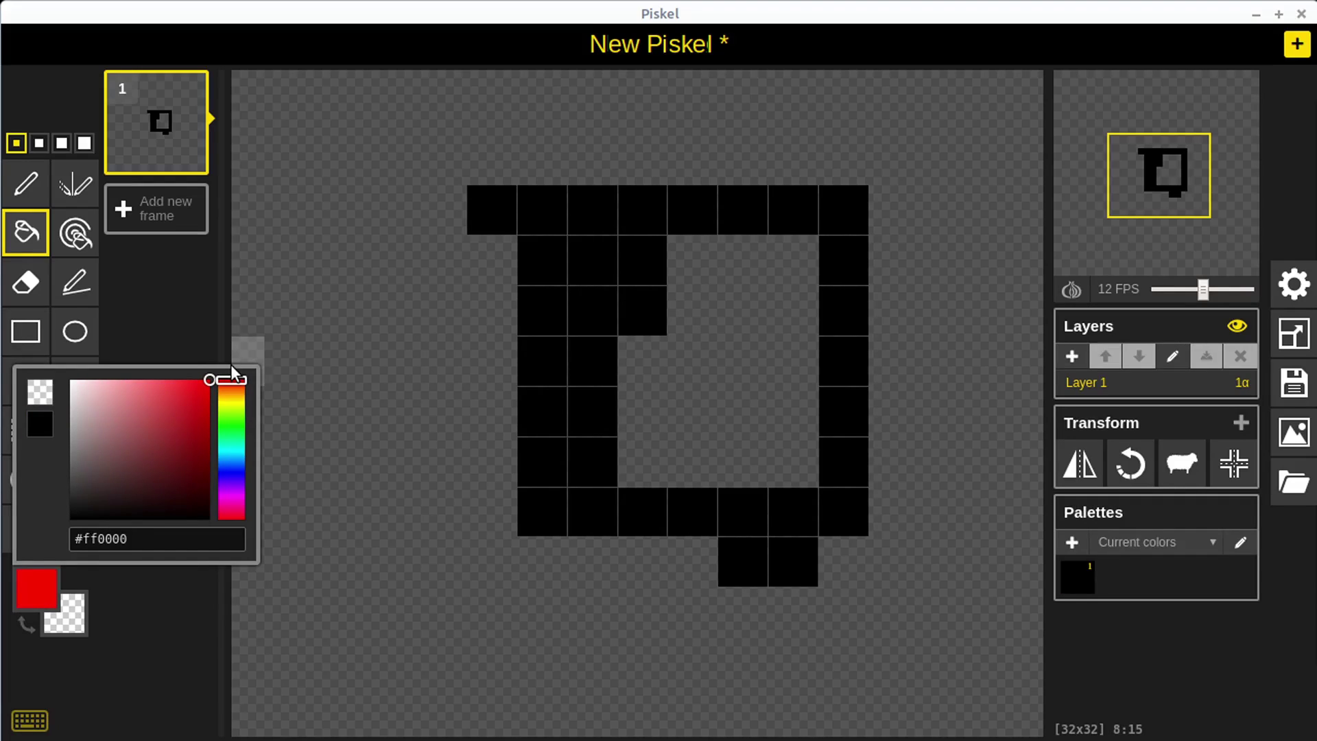
left_click(740, 344)
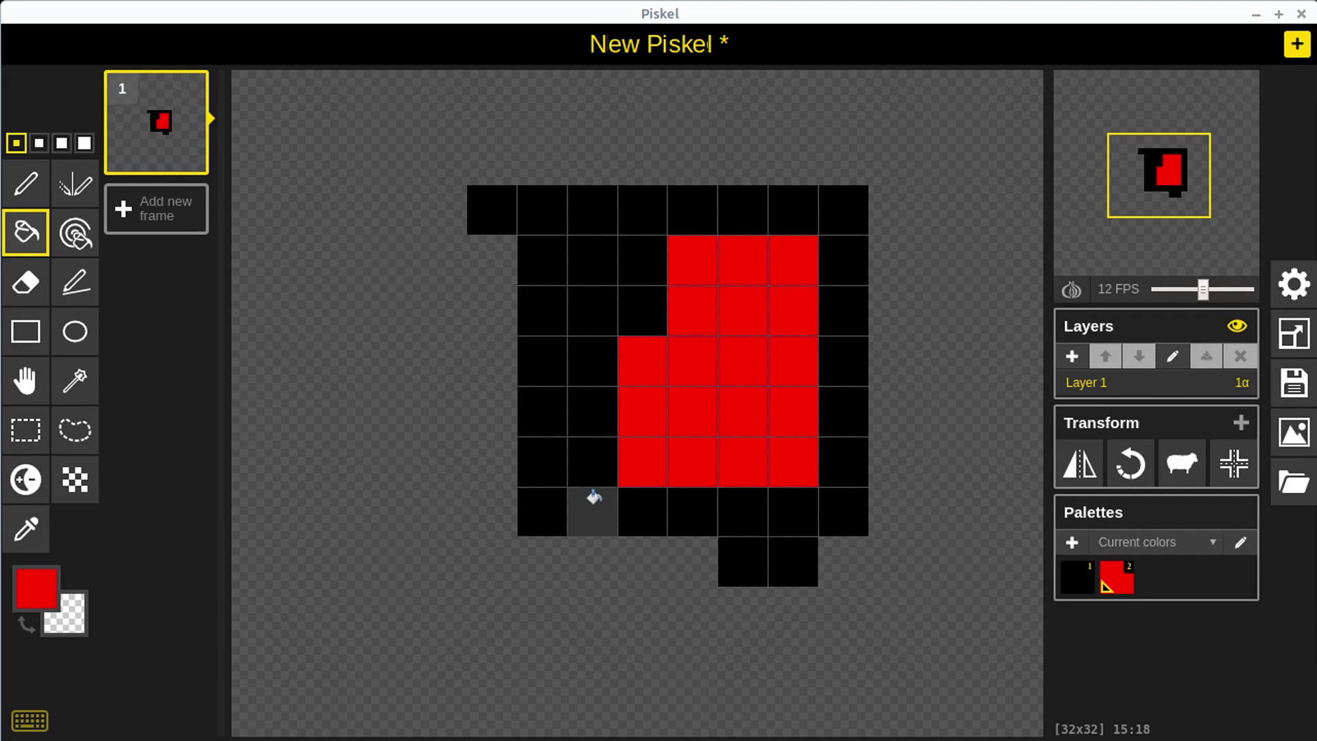
Set the primary colour to violet #5e00ff and bucket-fill the background around the outline.
scroll(594, 496, "down", 3)
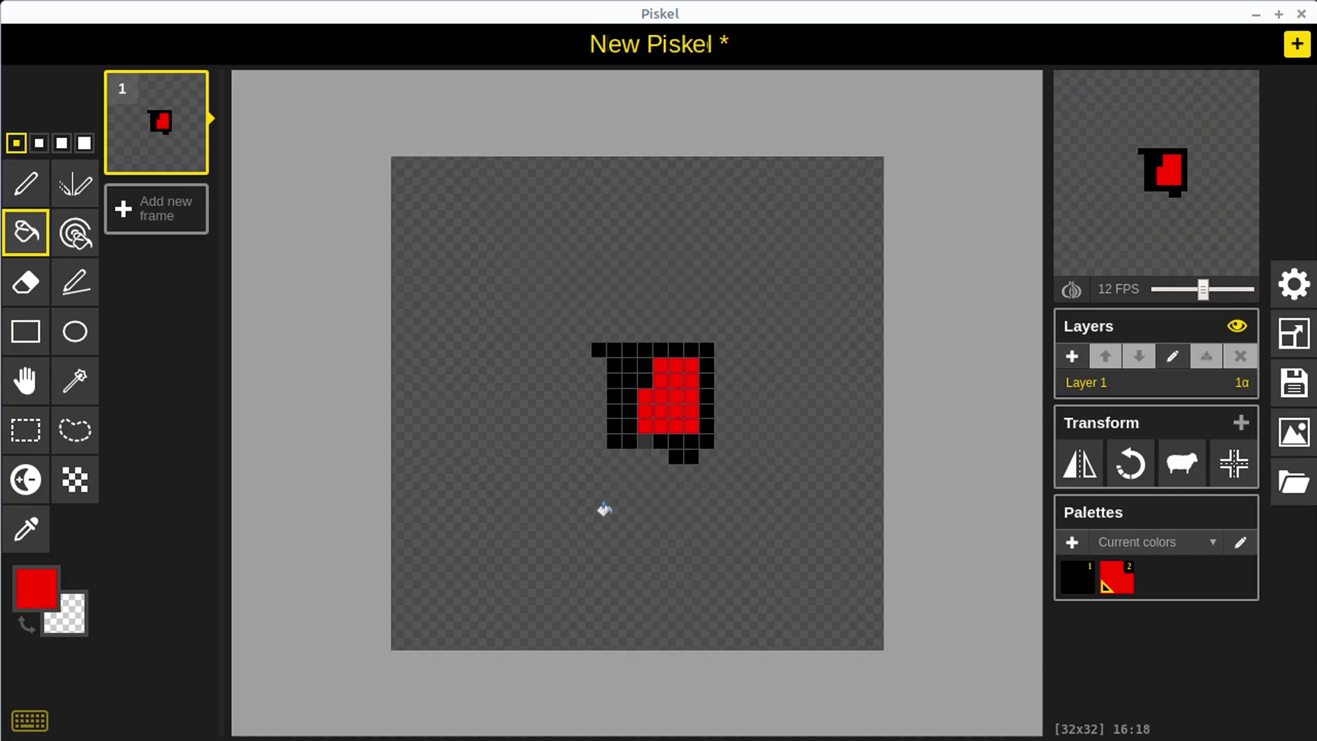
left_click(32, 602)
left_click_drag(262, 448, 262, 482)
left_click(216, 435)
left_click_drag(224, 425, 233, 389)
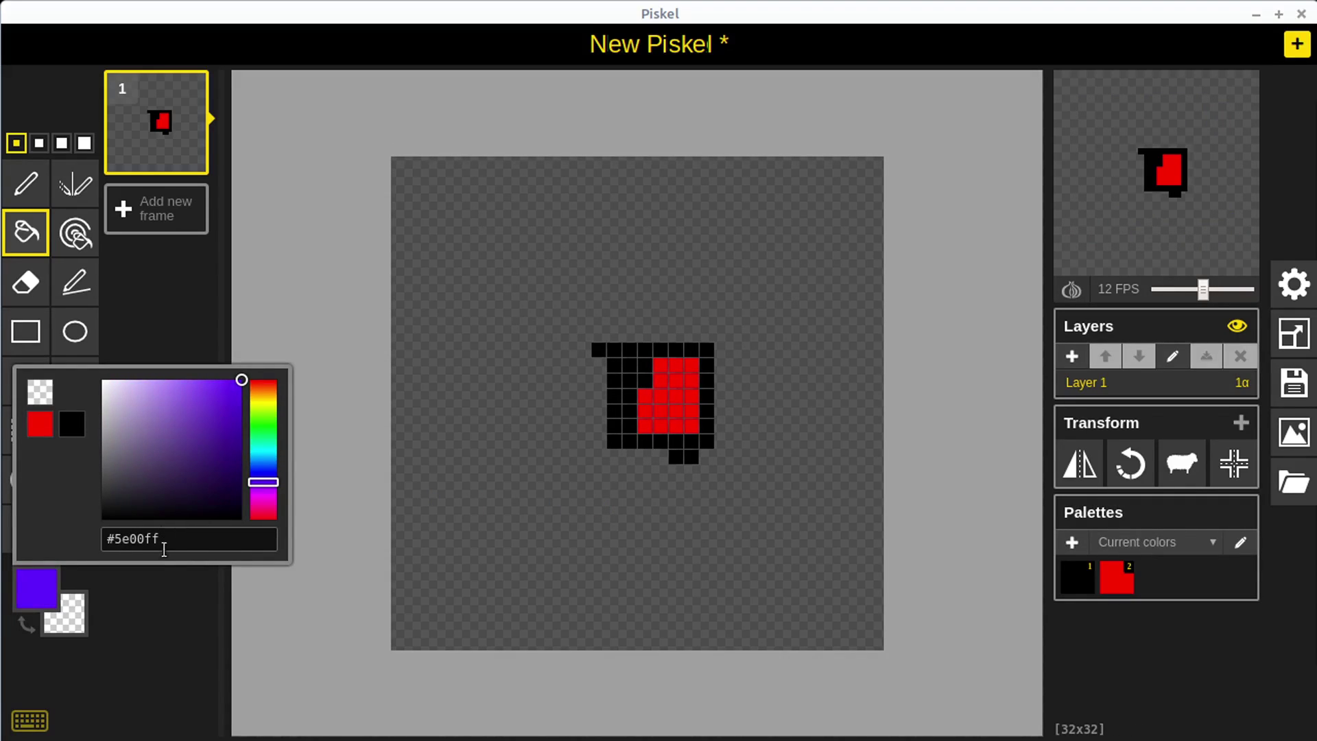
left_click(163, 611)
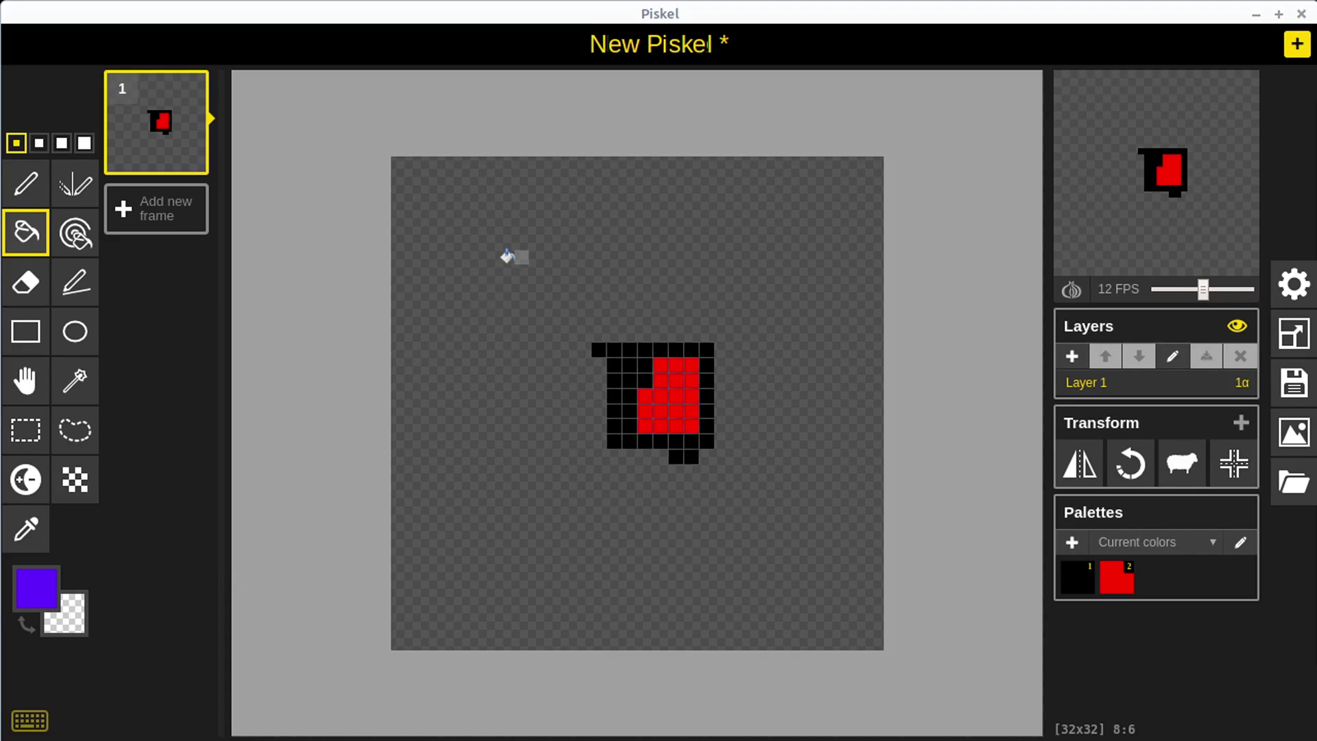
left_click(507, 256)
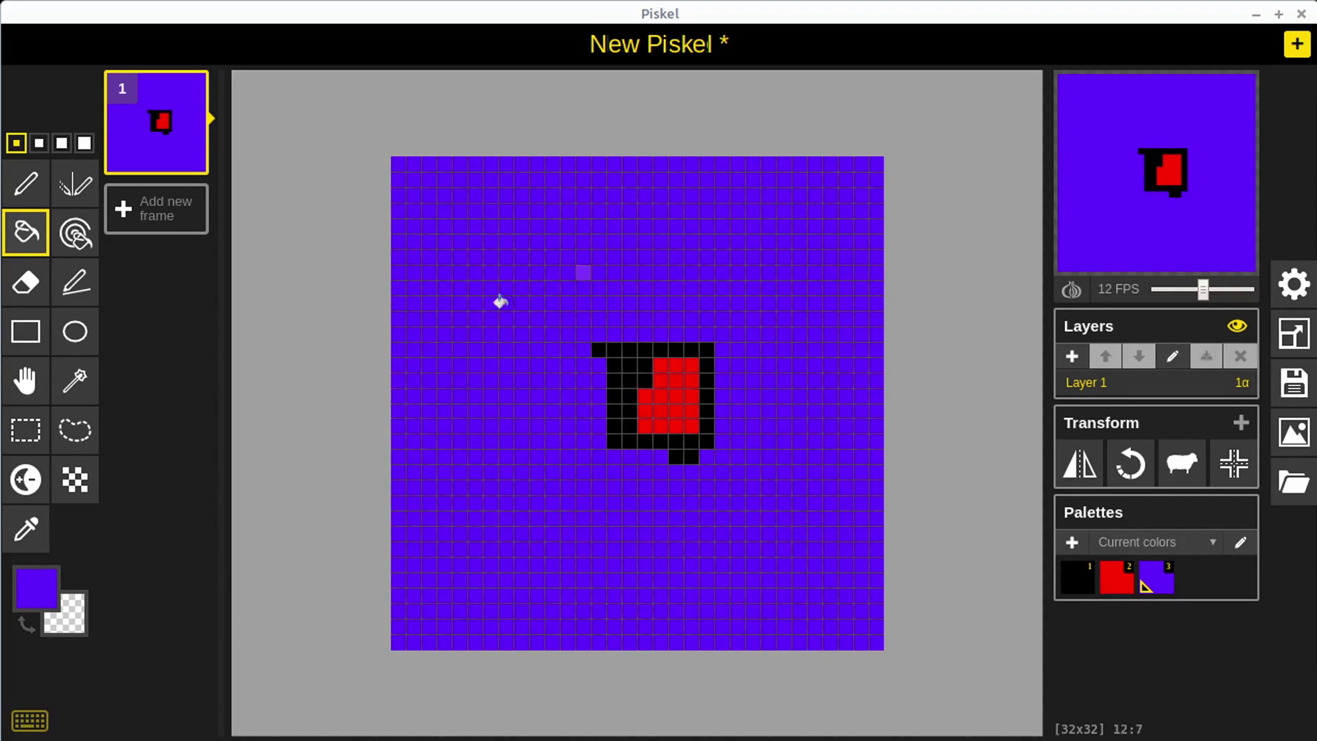
scroll(675, 372, "up", 2)
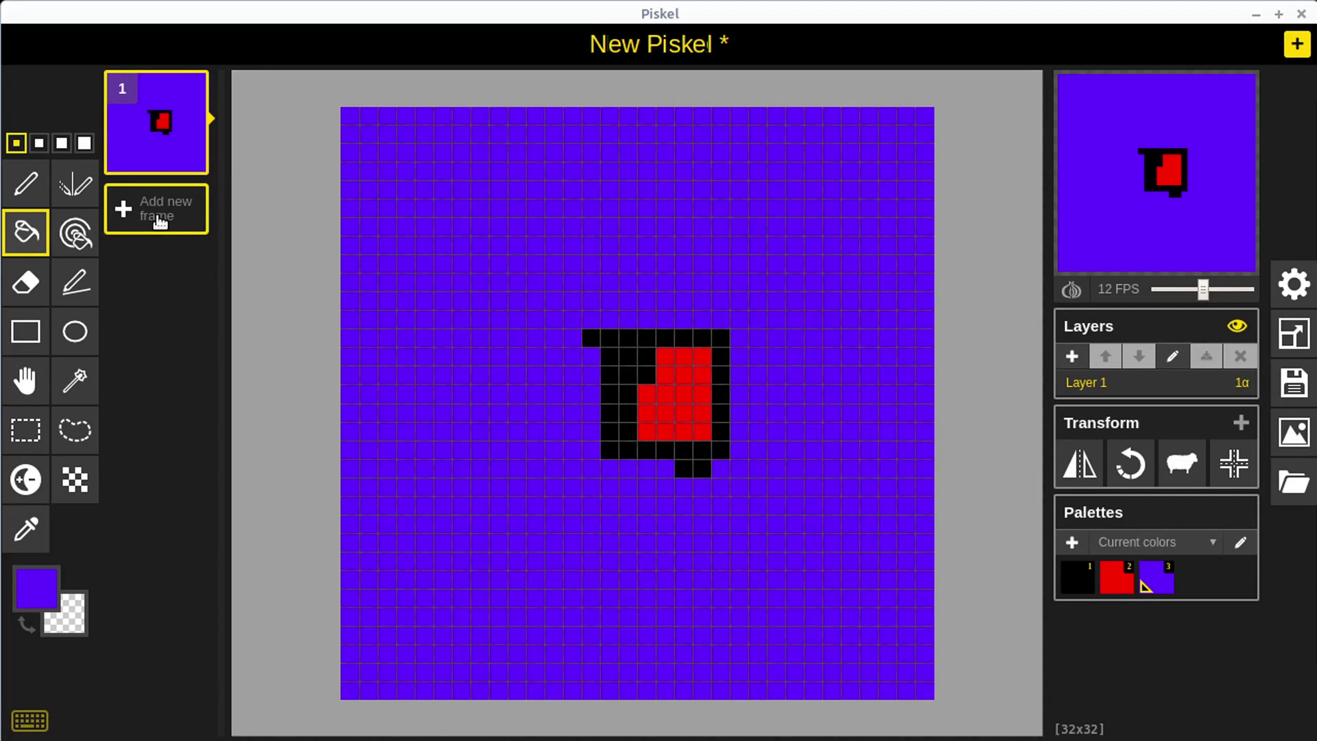
Add a new empty frame and delete frame 1 holding the violet drawing.
left_click(159, 218)
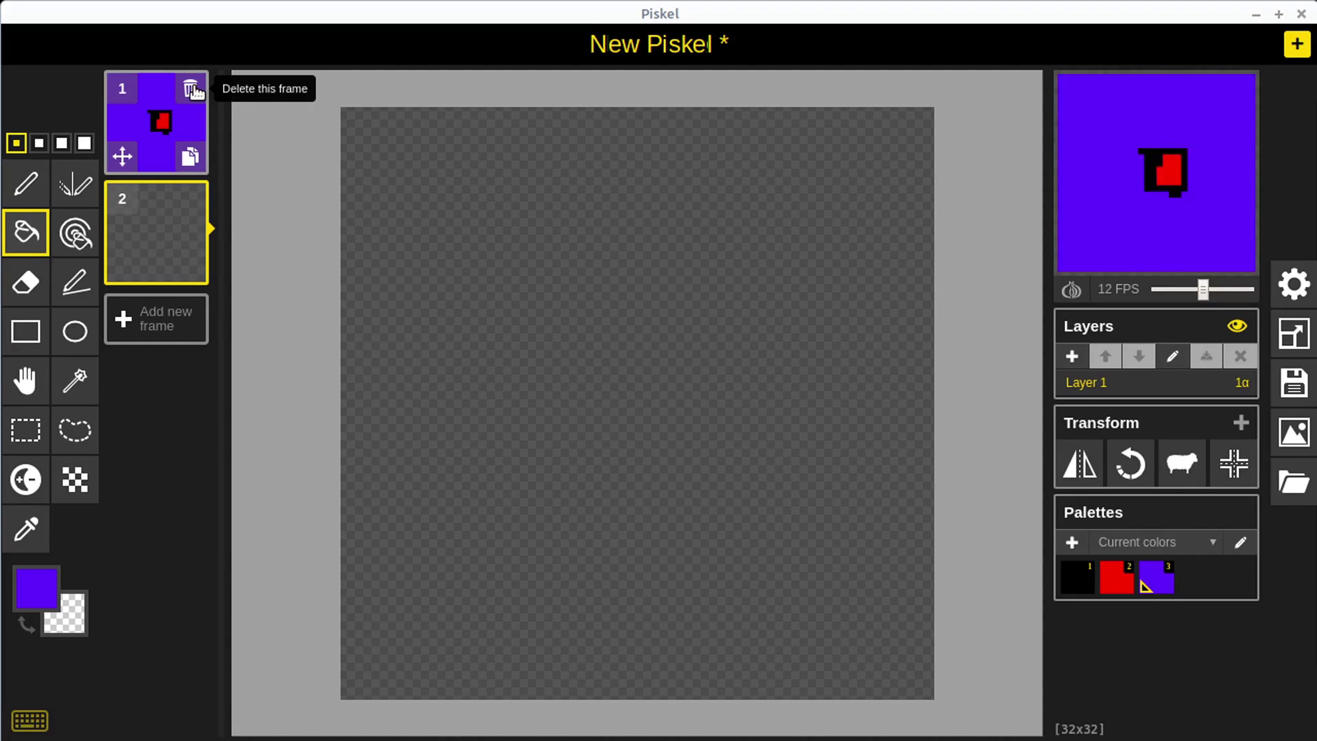
left_click(191, 87)
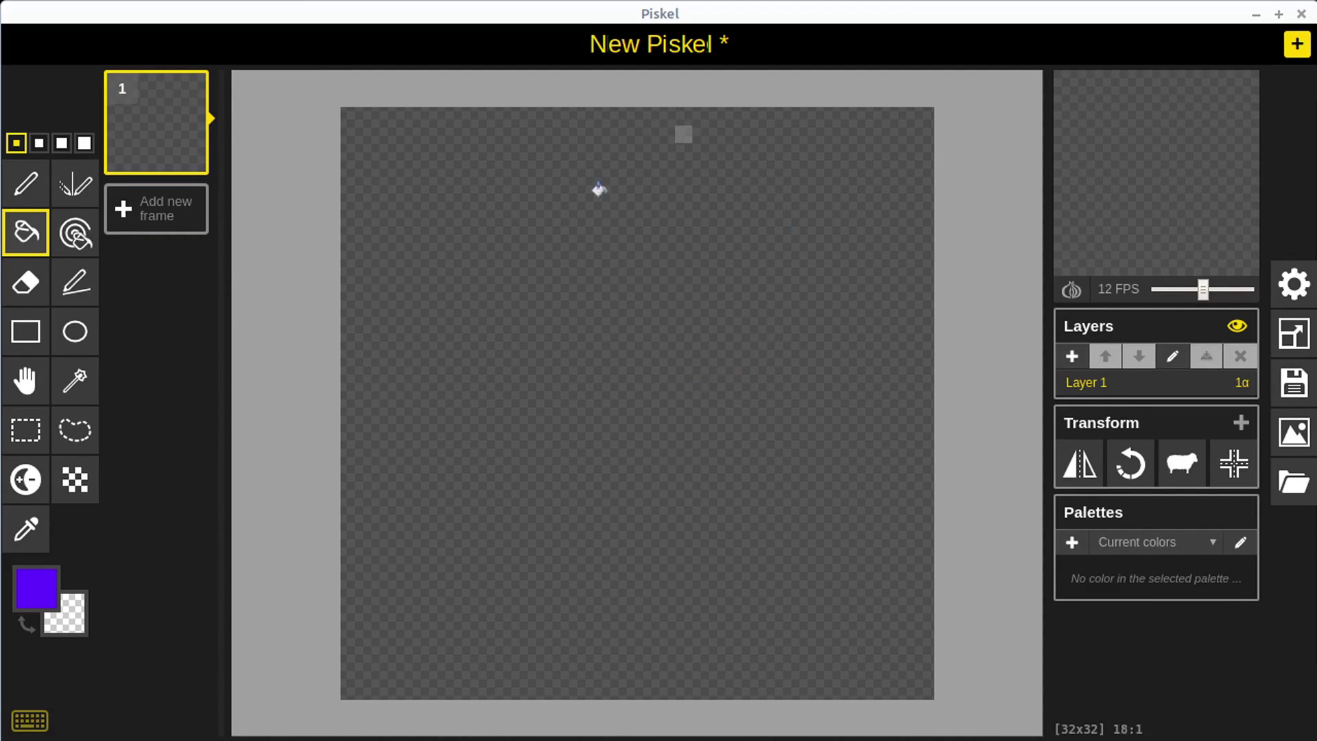
Select the Pen with black as primary colour and drag a black pixel blob.
left_click(26, 186)
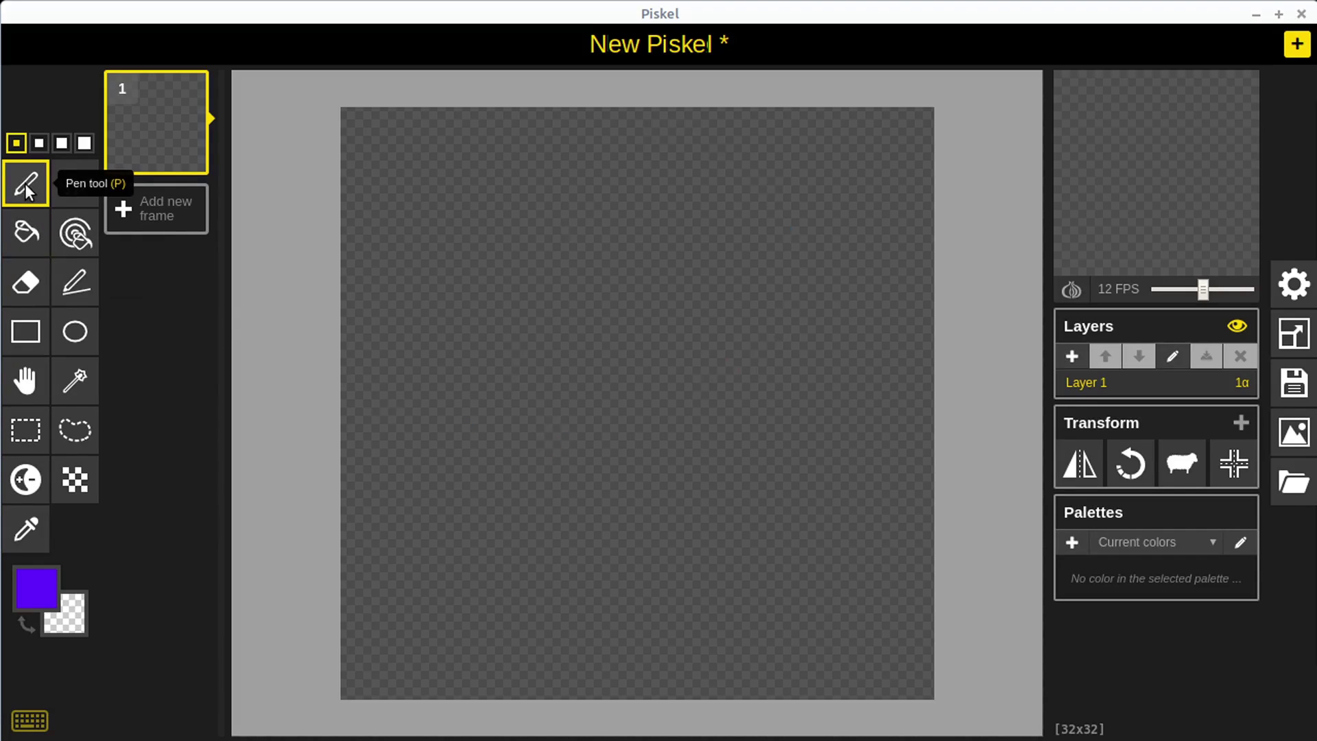
left_click(49, 601)
left_click(40, 456)
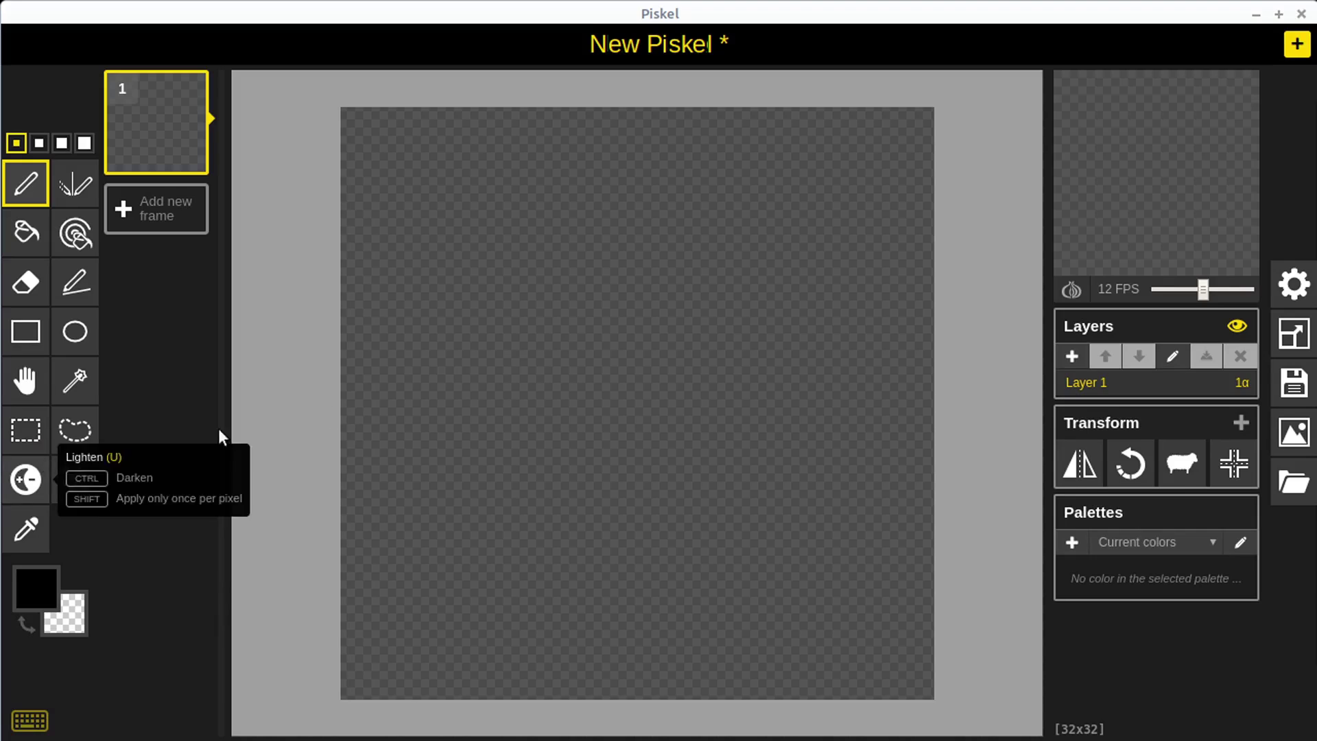
mouse_move(501, 212)
left_mouse_down()
mouse_move(418, 367)
mouse_move(518, 265)
mouse_move(559, 258)
mouse_move(576, 300)
mouse_move(610, 302)
mouse_move(567, 447)
mouse_move(592, 411)
left_mouse_up()
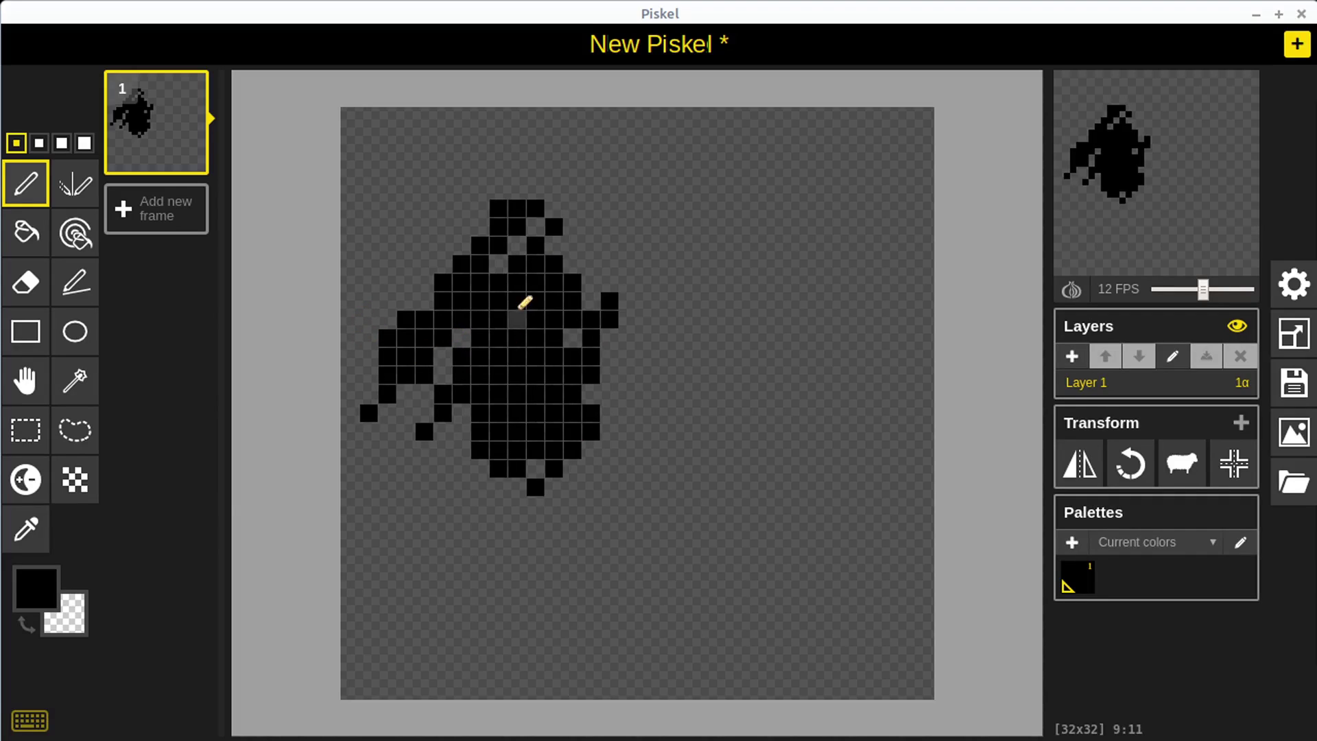
Erase the blob's top rows, upper-right pixels and stray top pixel using right-drags and the Eraser.
right_click(535, 209)
right_click(519, 208)
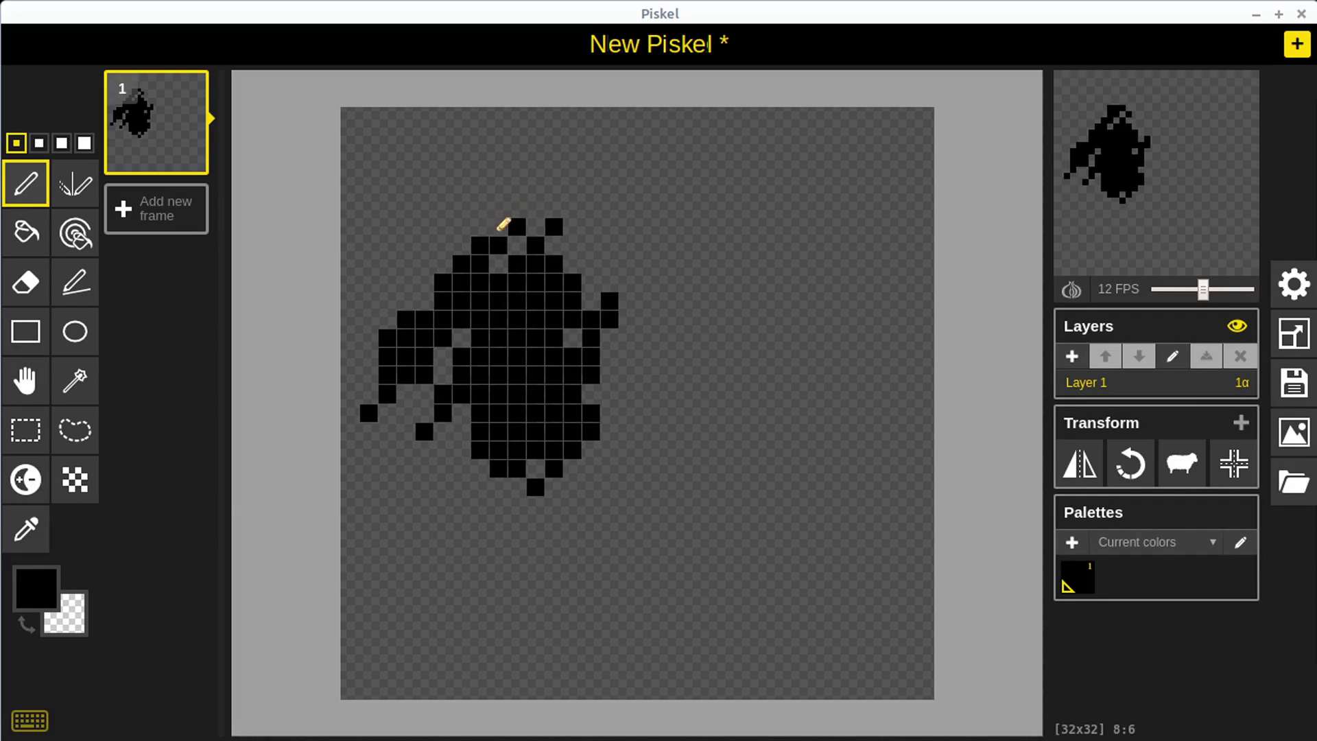
mouse_move(566, 227)
left_mouse_down()
mouse_move(527, 261)
mouse_move(472, 254)
mouse_move(512, 341)
left_mouse_up()
scroll(549, 302, "up", 1)
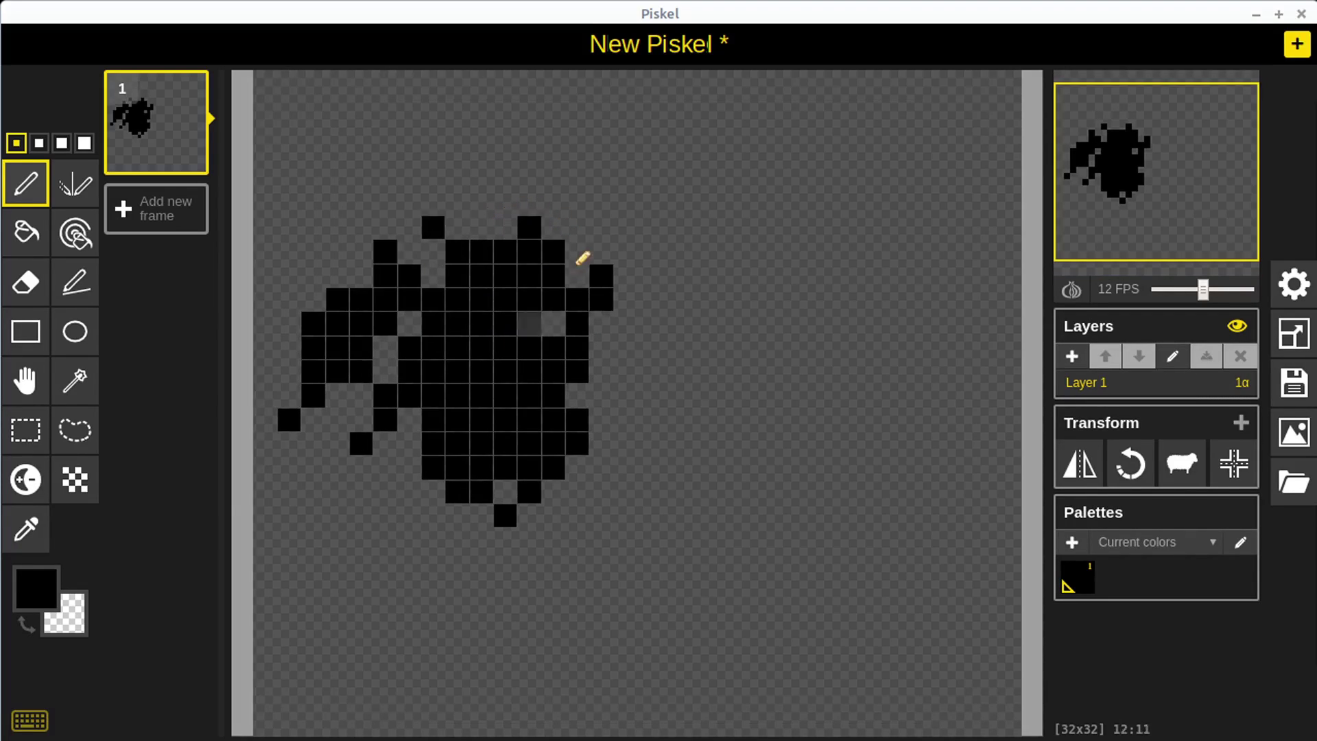
mouse_move(582, 259)
left_mouse_down()
mouse_move(580, 323)
mouse_move(609, 274)
left_mouse_up()
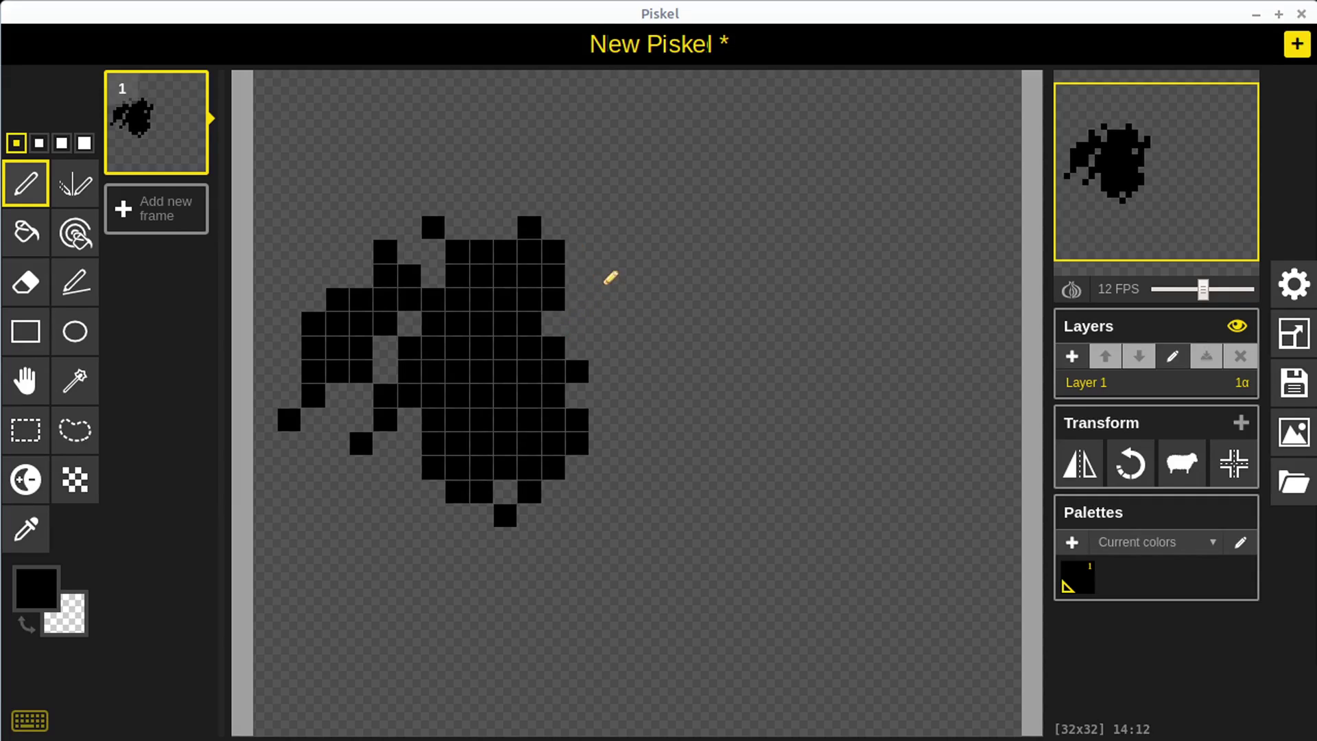
left_click(30, 288)
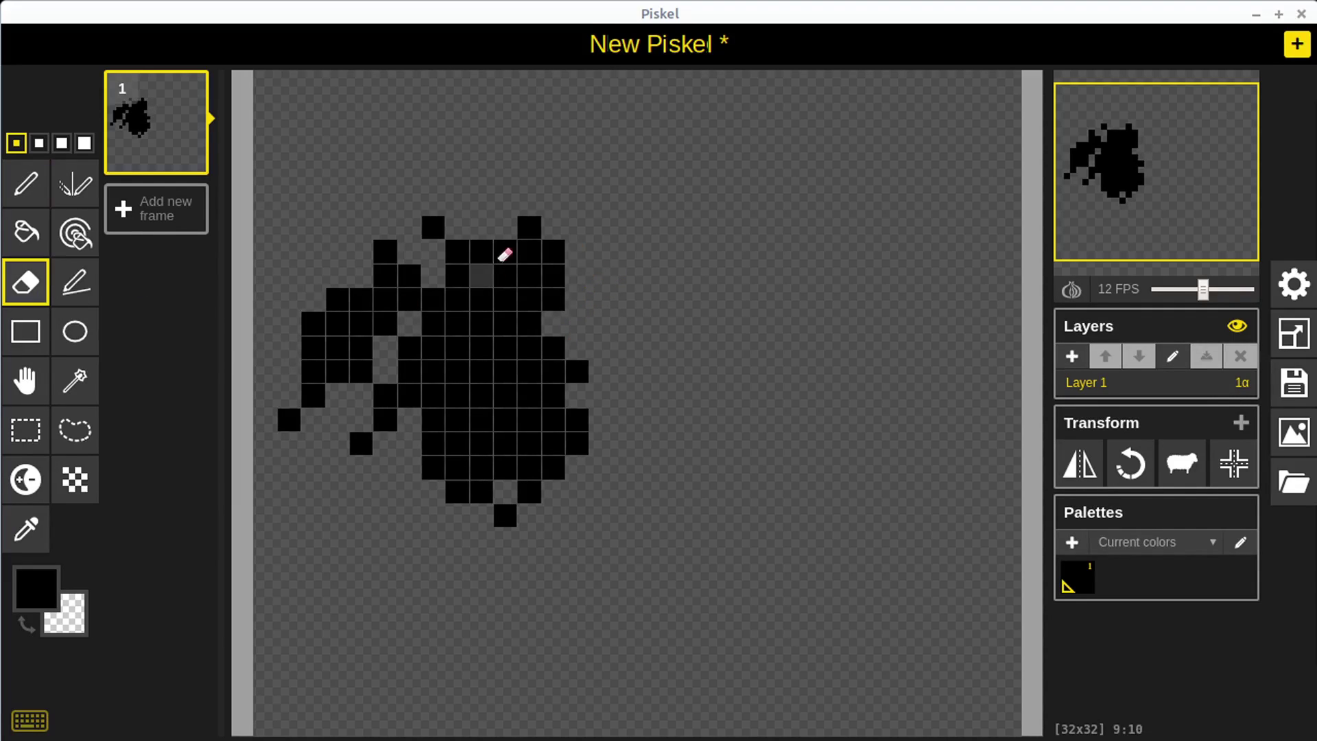
mouse_move(539, 237)
left_mouse_down()
mouse_move(522, 258)
mouse_move(476, 251)
mouse_move(459, 275)
mouse_move(541, 289)
mouse_move(421, 235)
mouse_move(348, 286)
mouse_move(394, 281)
mouse_move(336, 320)
mouse_move(324, 351)
mouse_move(459, 293)
mouse_move(411, 333)
mouse_move(483, 324)
mouse_move(474, 315)
mouse_move(383, 371)
mouse_move(306, 377)
left_mouse_up()
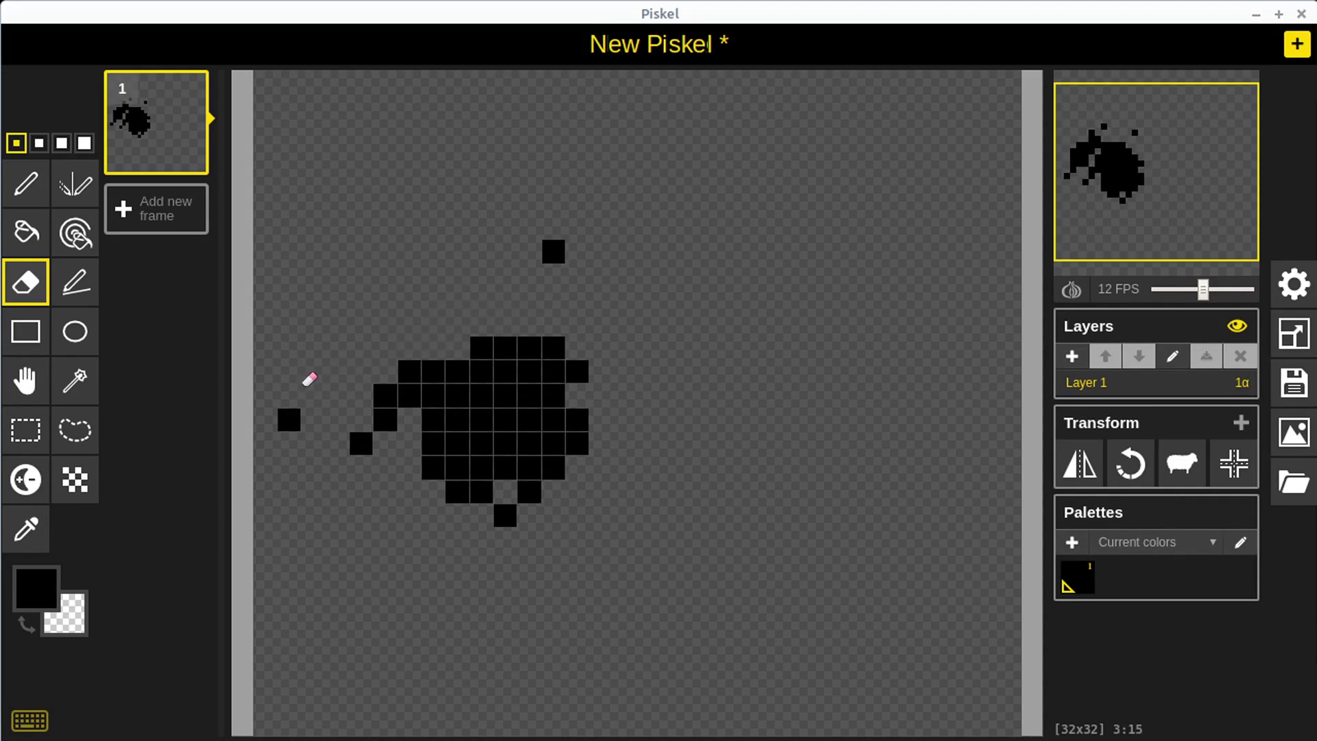
left_click(26, 196)
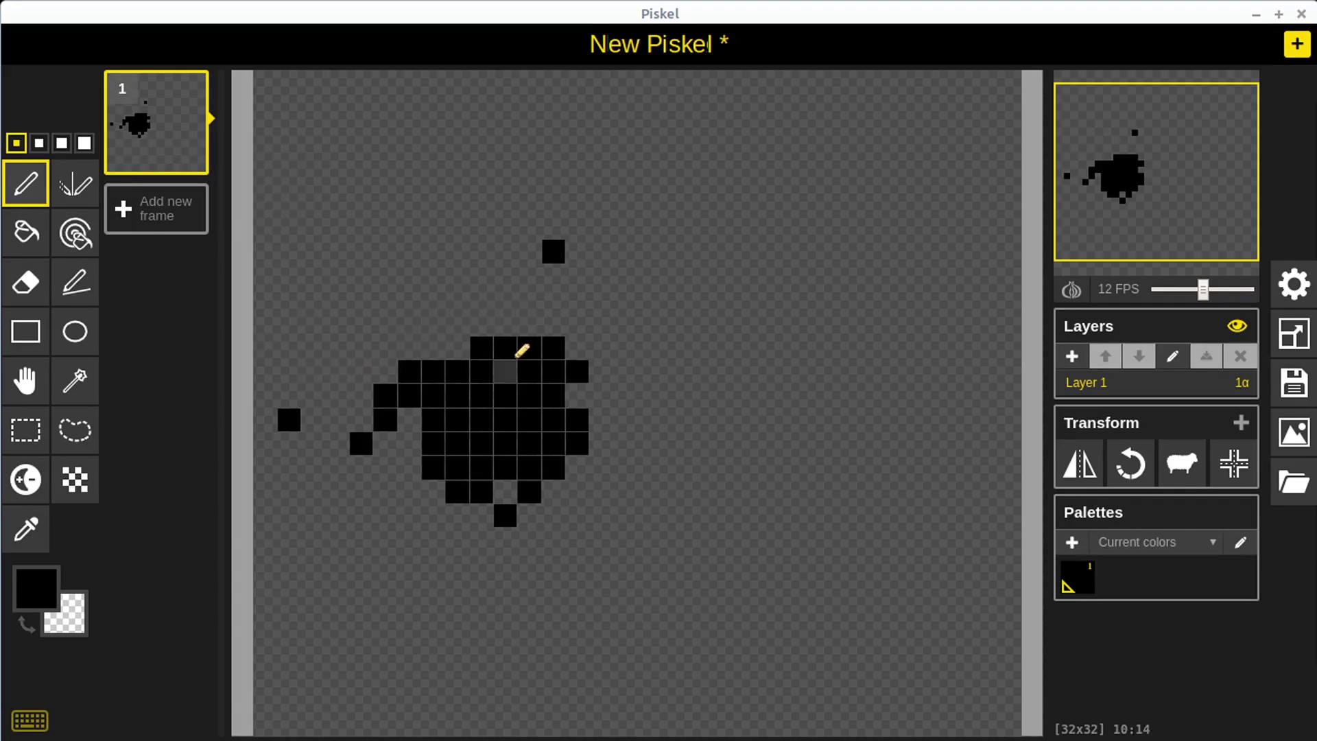
mouse_move(521, 347)
left_mouse_down()
mouse_move(566, 352)
mouse_move(580, 428)
mouse_move(520, 413)
mouse_move(506, 343)
left_mouse_up()
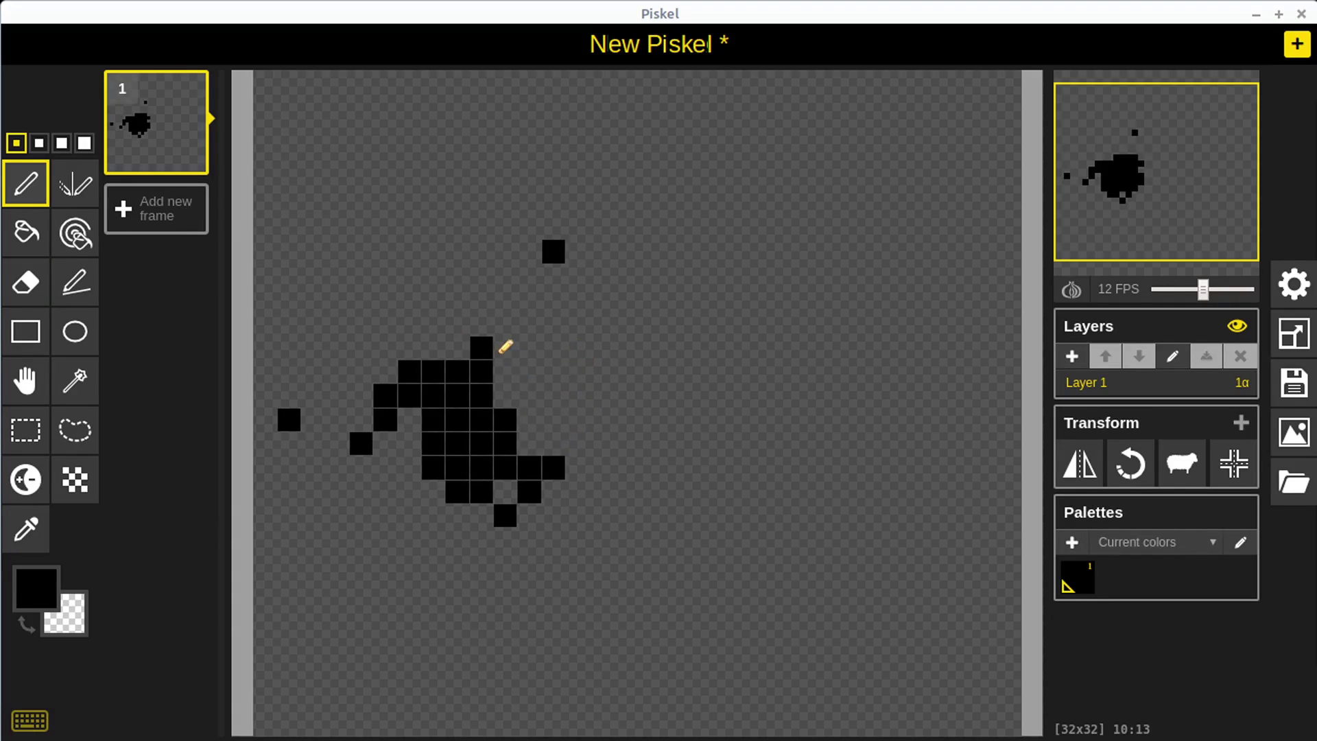
left_click_drag(564, 246, 479, 343)
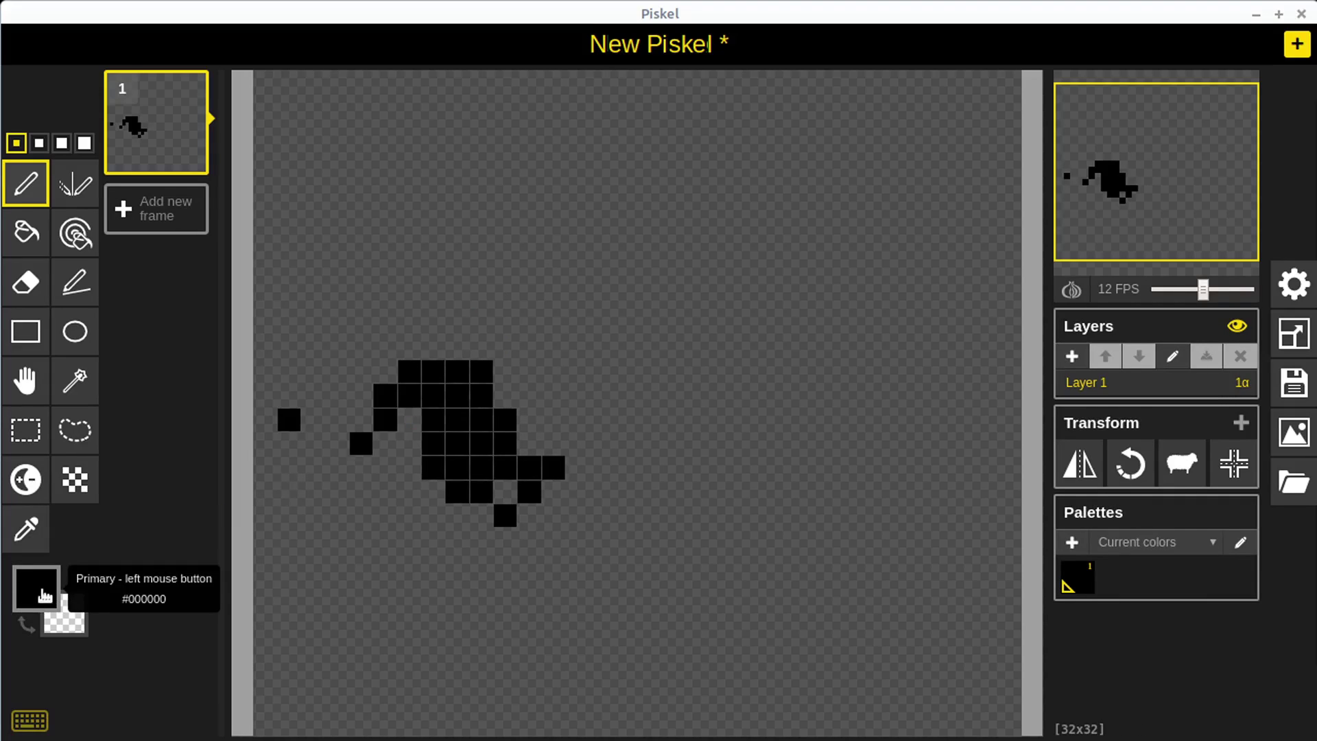
With red #ff0000 as secondary colour, paint a black-and-red shape up top, then reset secondary to transparent.
left_click(78, 630)
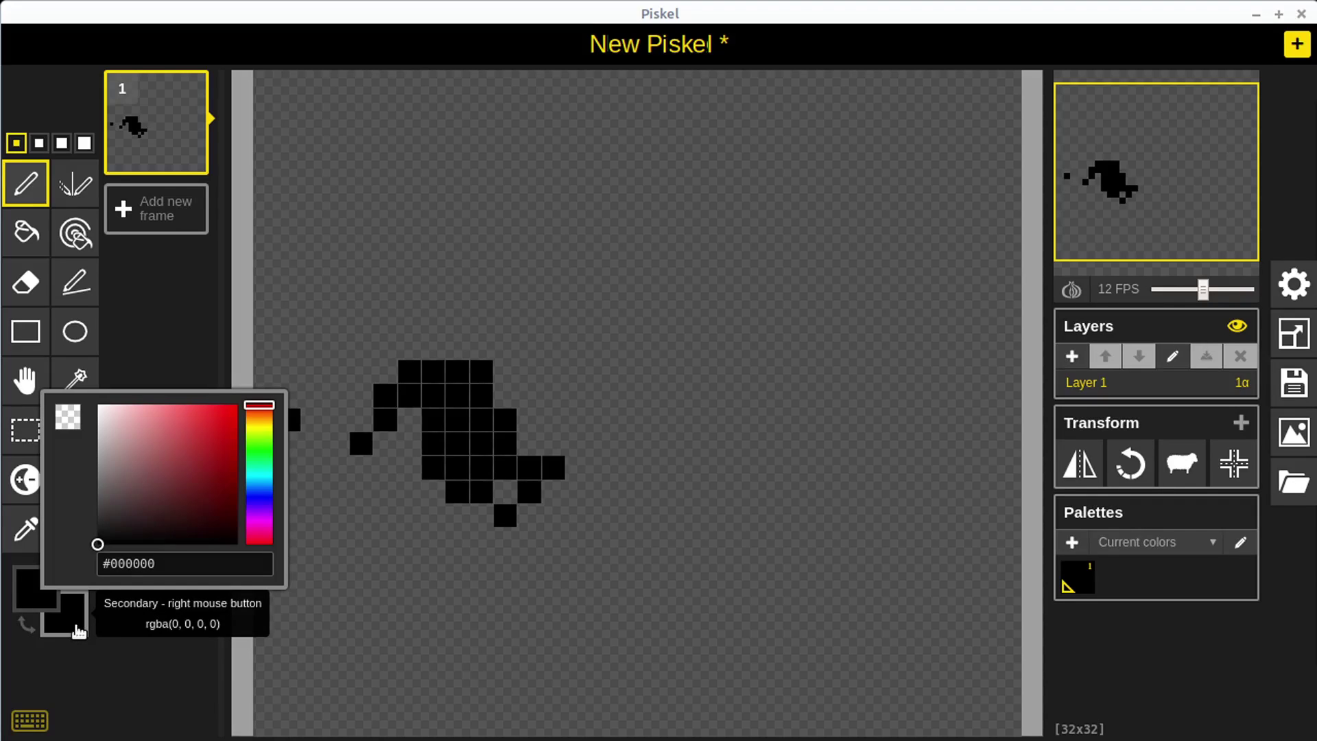
left_click(132, 508)
left_click(209, 440)
left_click_drag(212, 440, 265, 399)
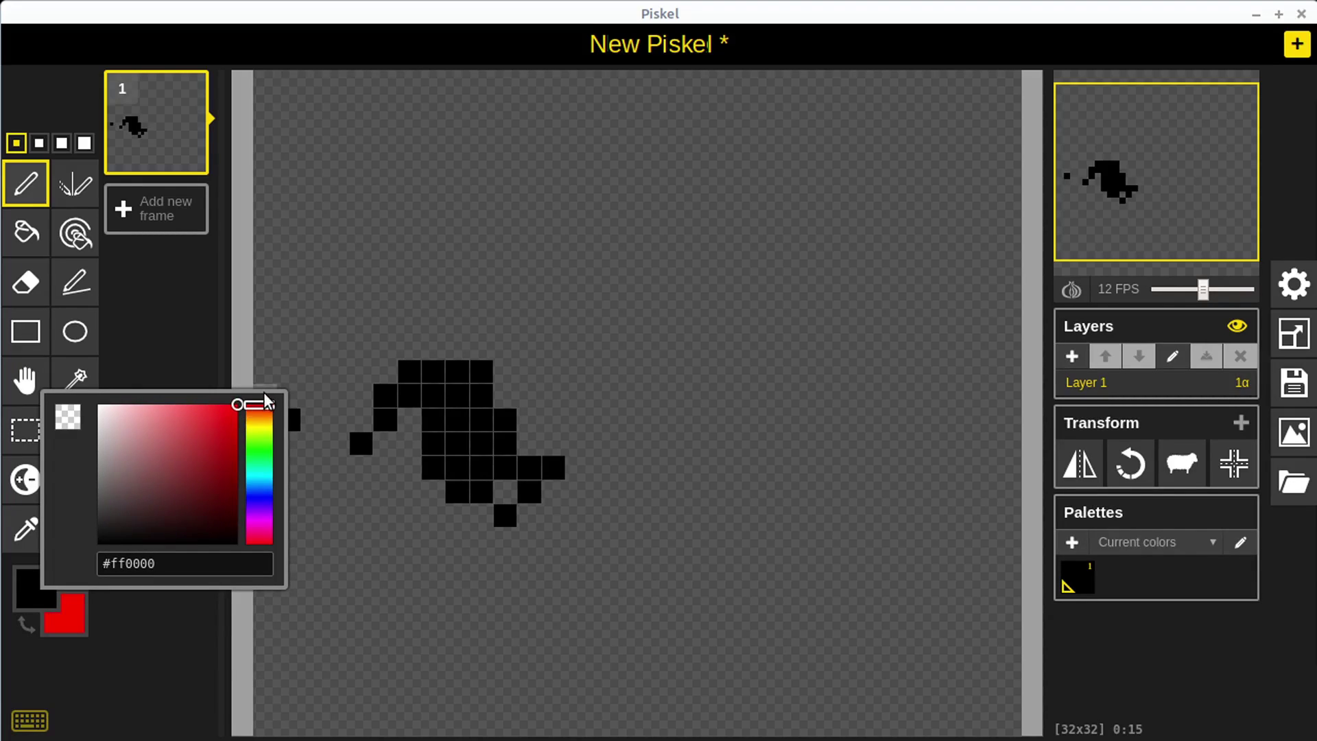
mouse_move(603, 206)
left_mouse_down()
mouse_move(541, 256)
mouse_move(623, 250)
mouse_move(644, 300)
mouse_move(679, 200)
mouse_move(660, 256)
mouse_move(720, 245)
mouse_move(747, 197)
mouse_move(748, 288)
left_mouse_up()
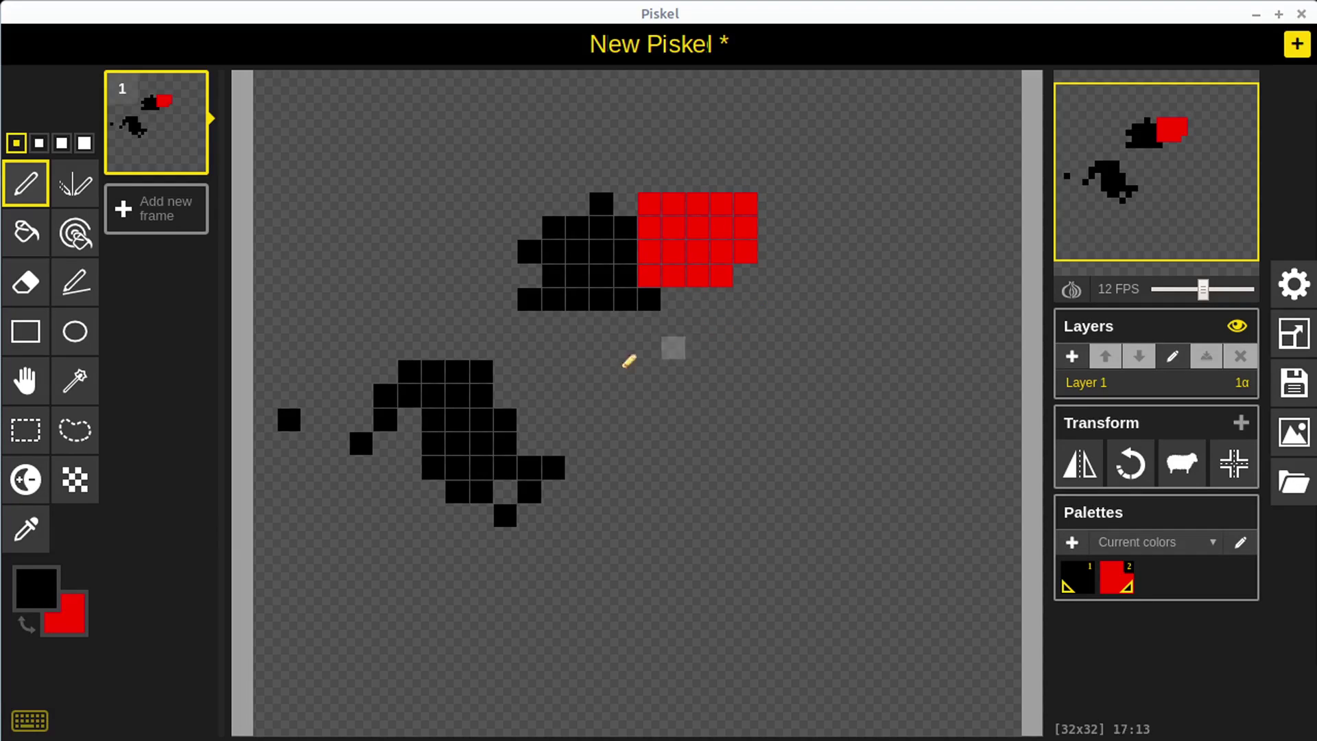
left_click(72, 621)
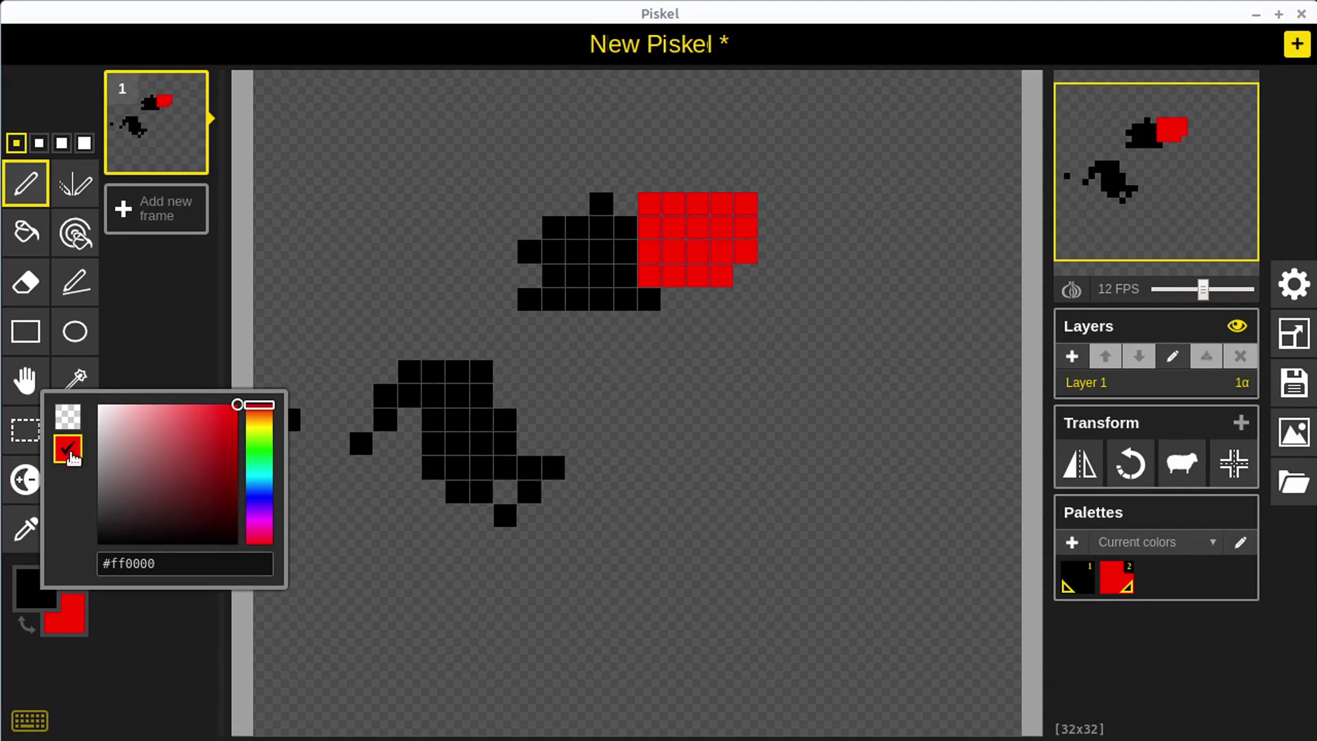
left_click(72, 426)
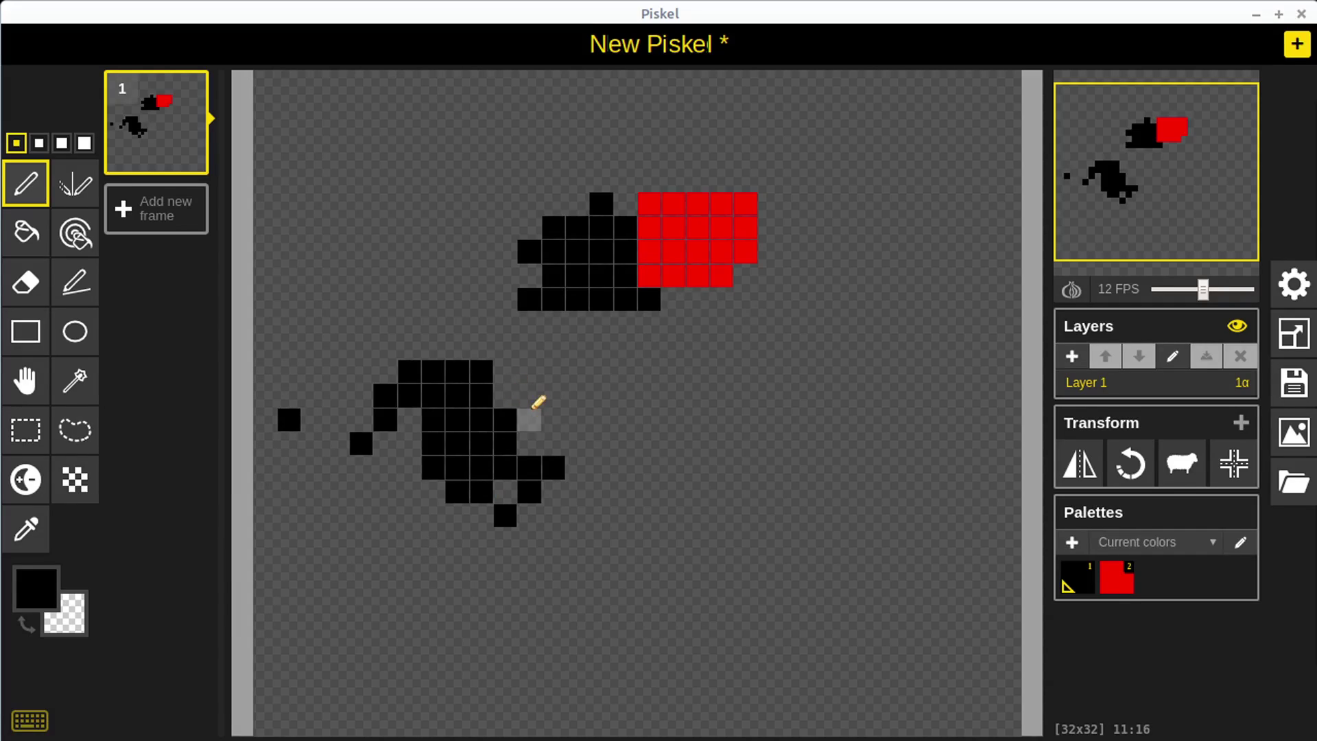
Draw and partly erase a vertical line on the right, then undo the recent strokes with Ctrl+Z.
mouse_move(793, 396)
left_mouse_down()
mouse_move(793, 515)
mouse_move(817, 511)
left_mouse_up()
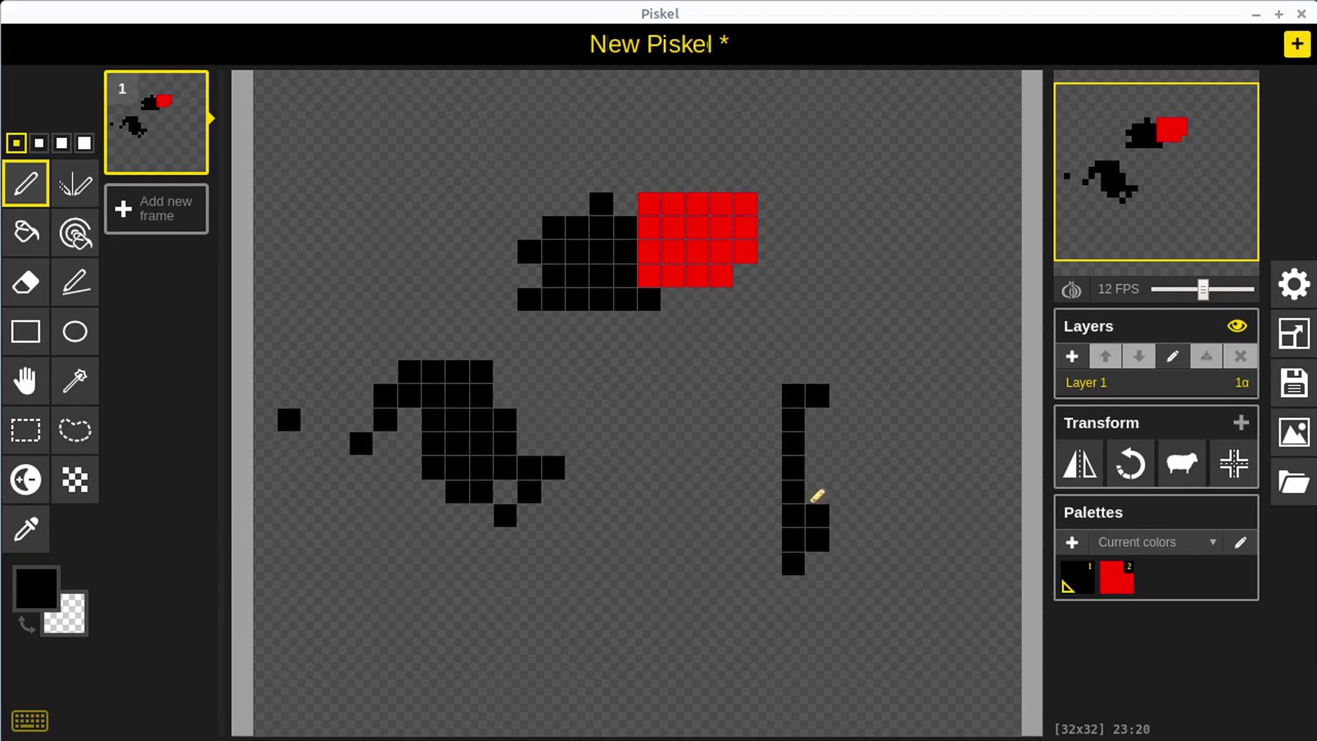
right_click(819, 538)
right_click(820, 515)
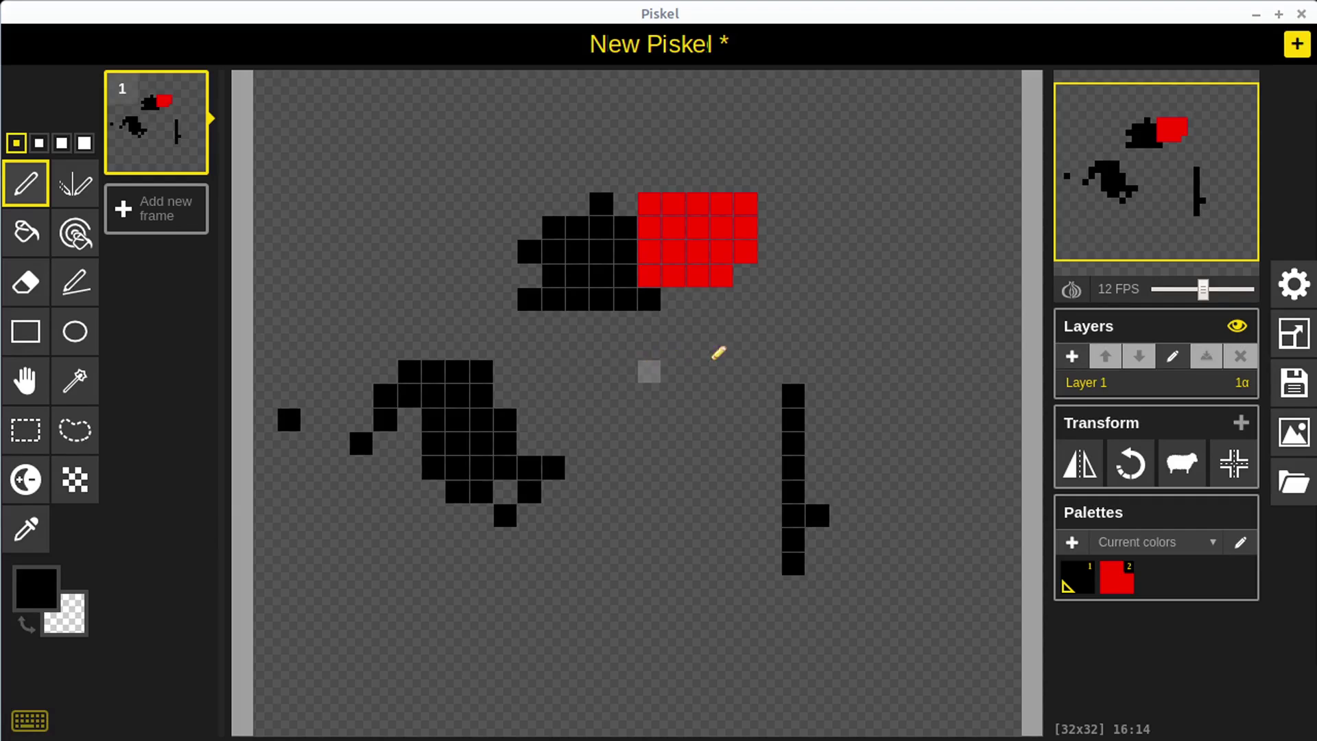
key("ctrl+z")
key("ctrl+z")
key("ctrl+z")
key("ctrl+z")
key("ctrl+z")
key("ctrl+z")
key("ctrl+z")
key("ctrl+z")
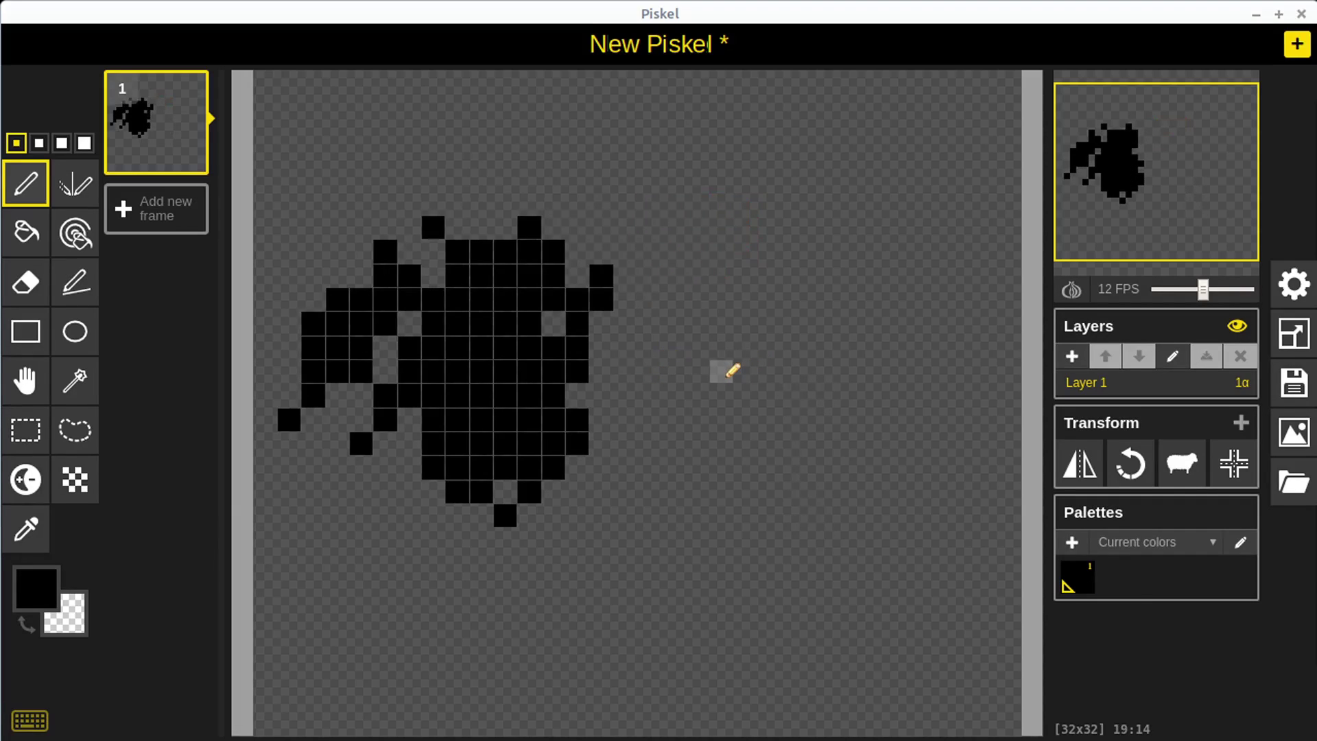
Restore the earlier frames with Ctrl+Y and delete frame 1, leaving one blank frame.
key("ctrl+y")
key("ctrl+y")
key("ctrl+y")
key("ctrl+y")
key("ctrl+y")
key("ctrl+y")
key("ctrl+y")
key("ctrl+y")
key("ctrl+y")
key("ctrl+y")
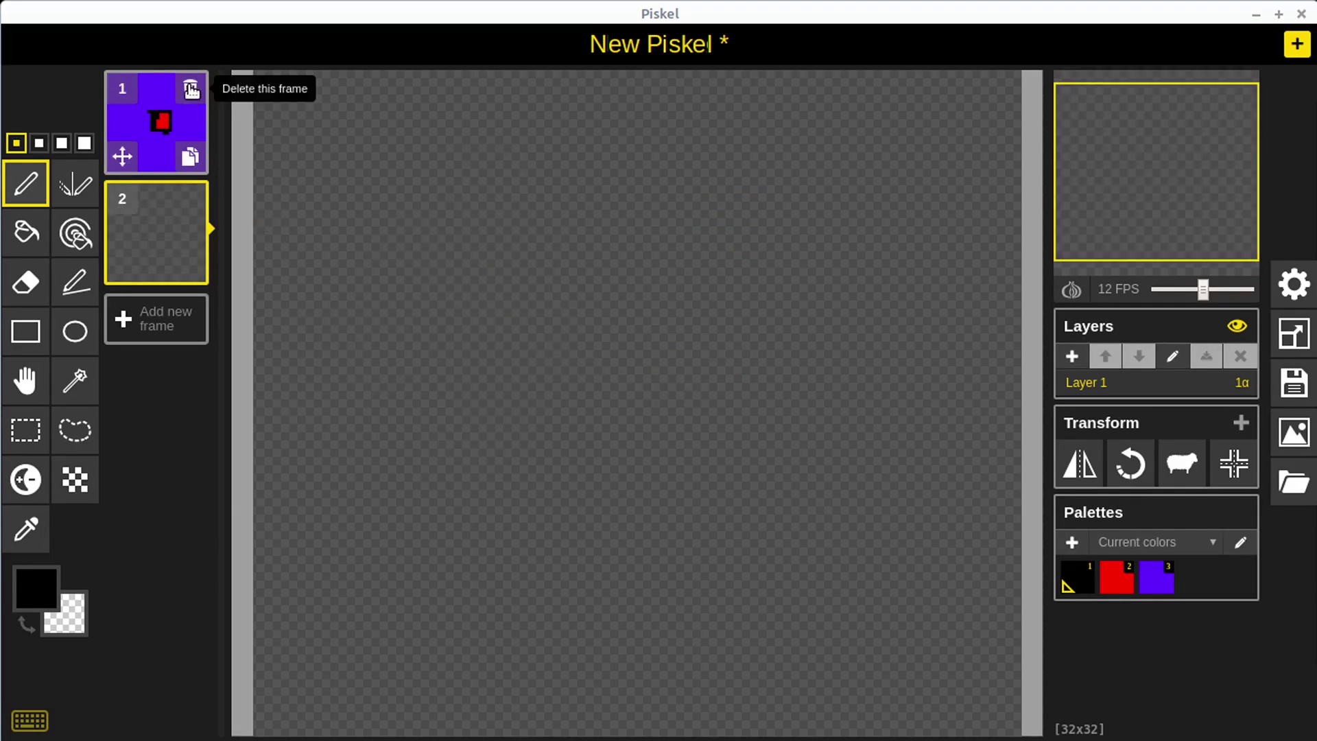
left_click(191, 90)
scroll(653, 432, "down", 2)
scroll(646, 429, "up", 1)
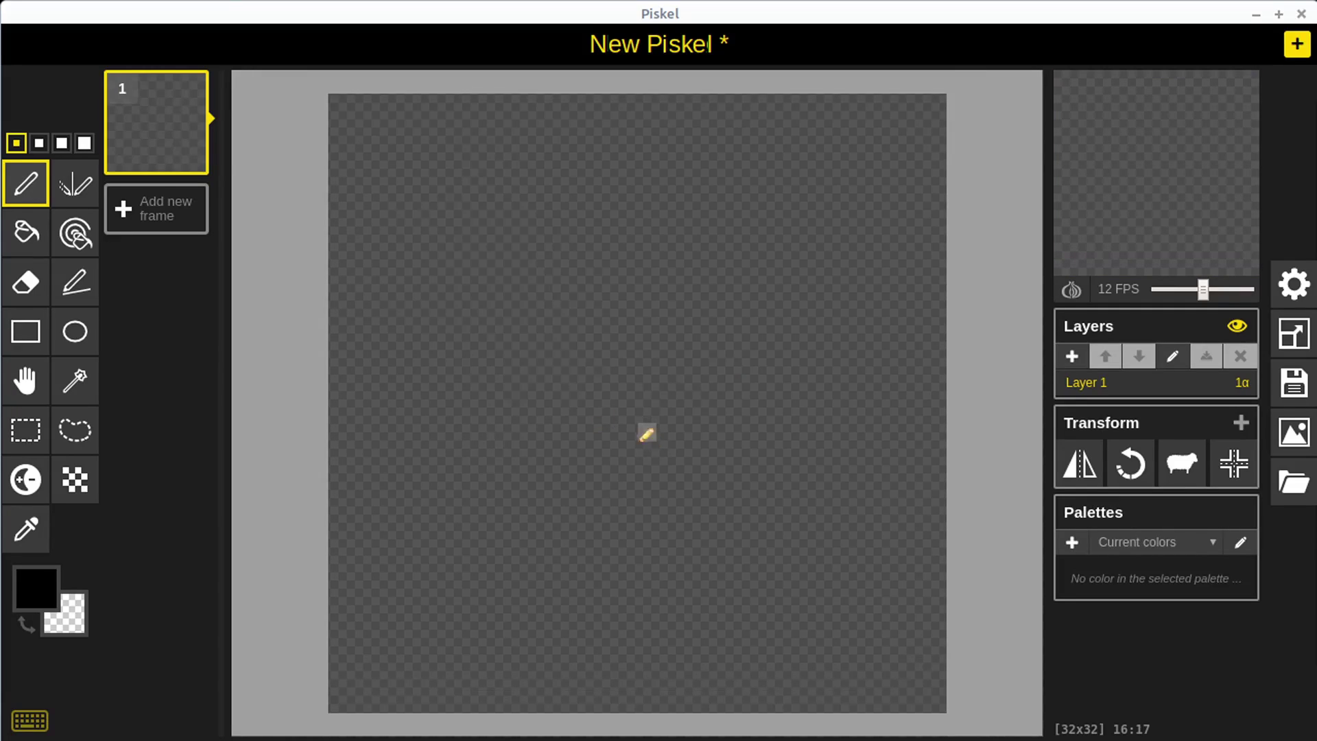
Draw the tabletop rectangle and a tall leg beneath it with the Rectangle tool.
left_click(27, 340)
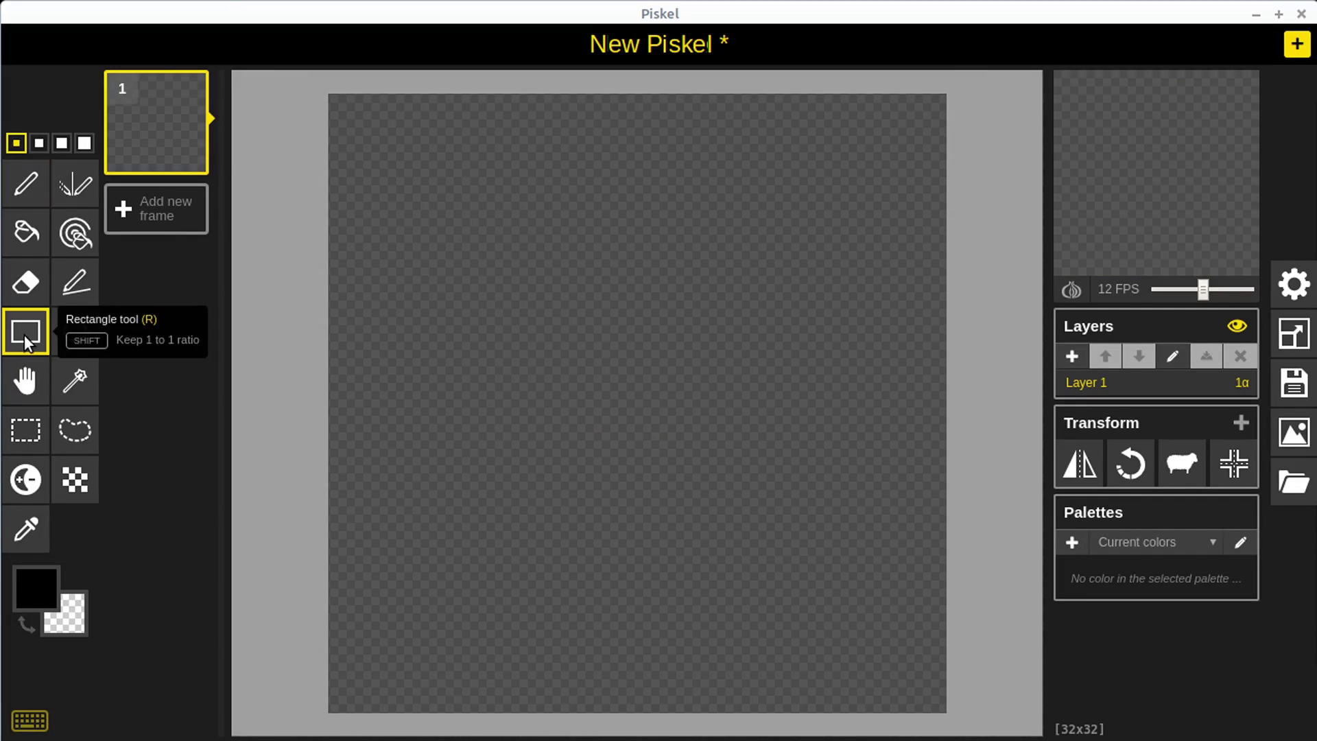
mouse_move(435, 199)
left_mouse_down()
mouse_move(579, 352)
mouse_move(741, 400)
mouse_move(806, 338)
mouse_move(723, 356)
mouse_move(782, 490)
left_mouse_up()
mouse_move(473, 337)
left_mouse_down()
mouse_move(514, 447)
mouse_move(511, 491)
left_mouse_up()
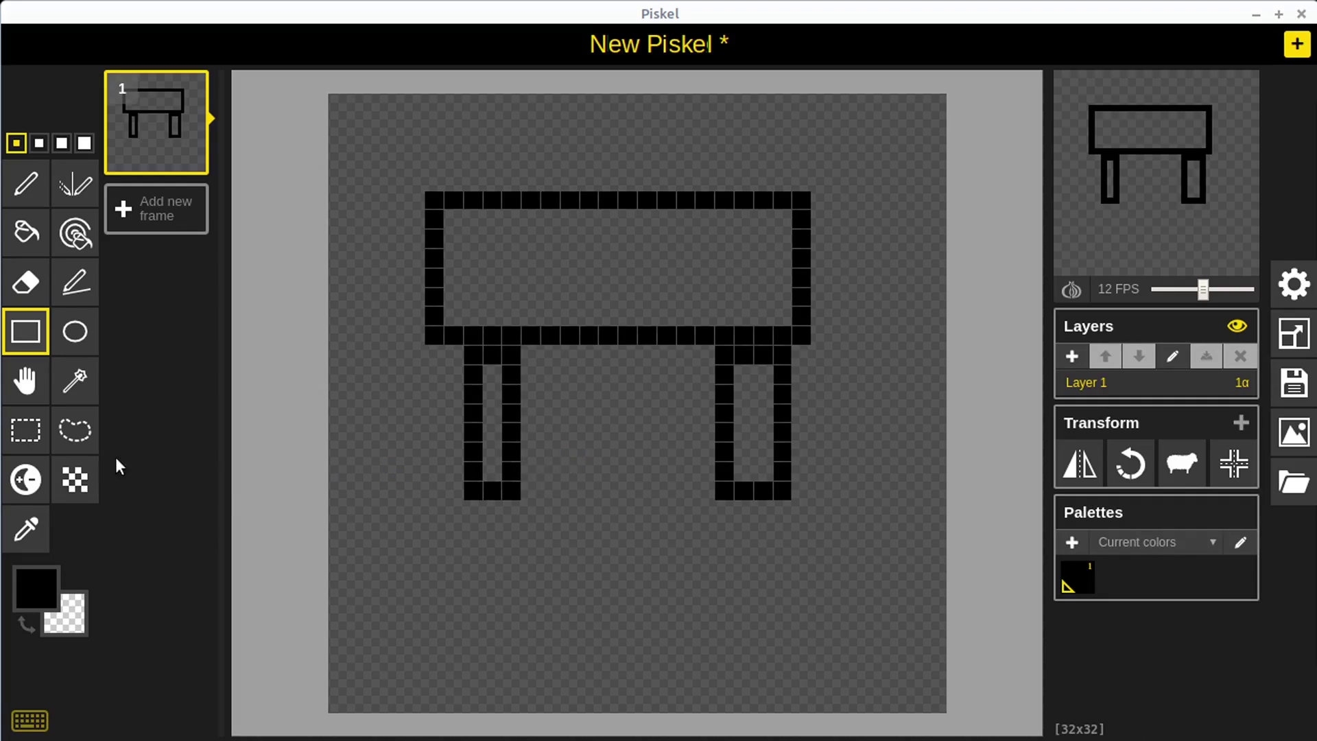
Draw a circle outline beneath the table, then undo everything back to a blank canvas.
left_click(76, 334)
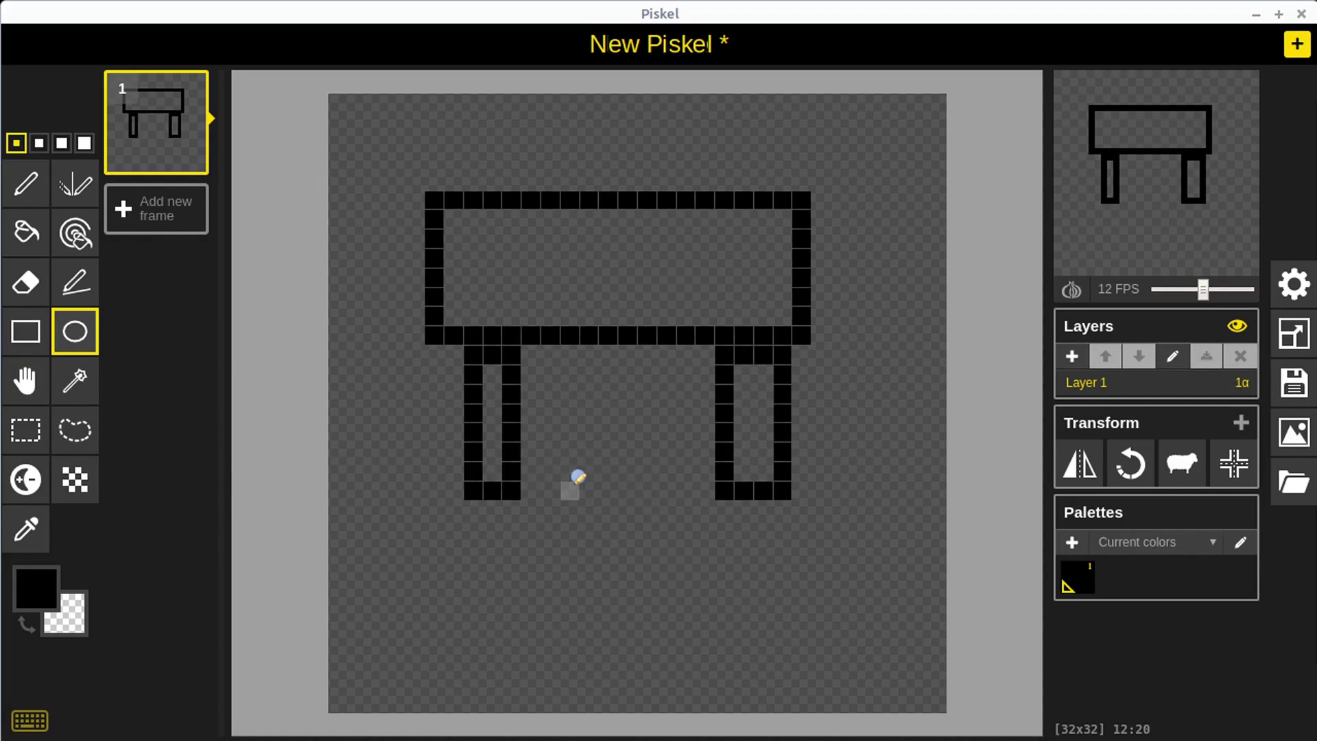
left_click_drag(573, 487, 767, 660)
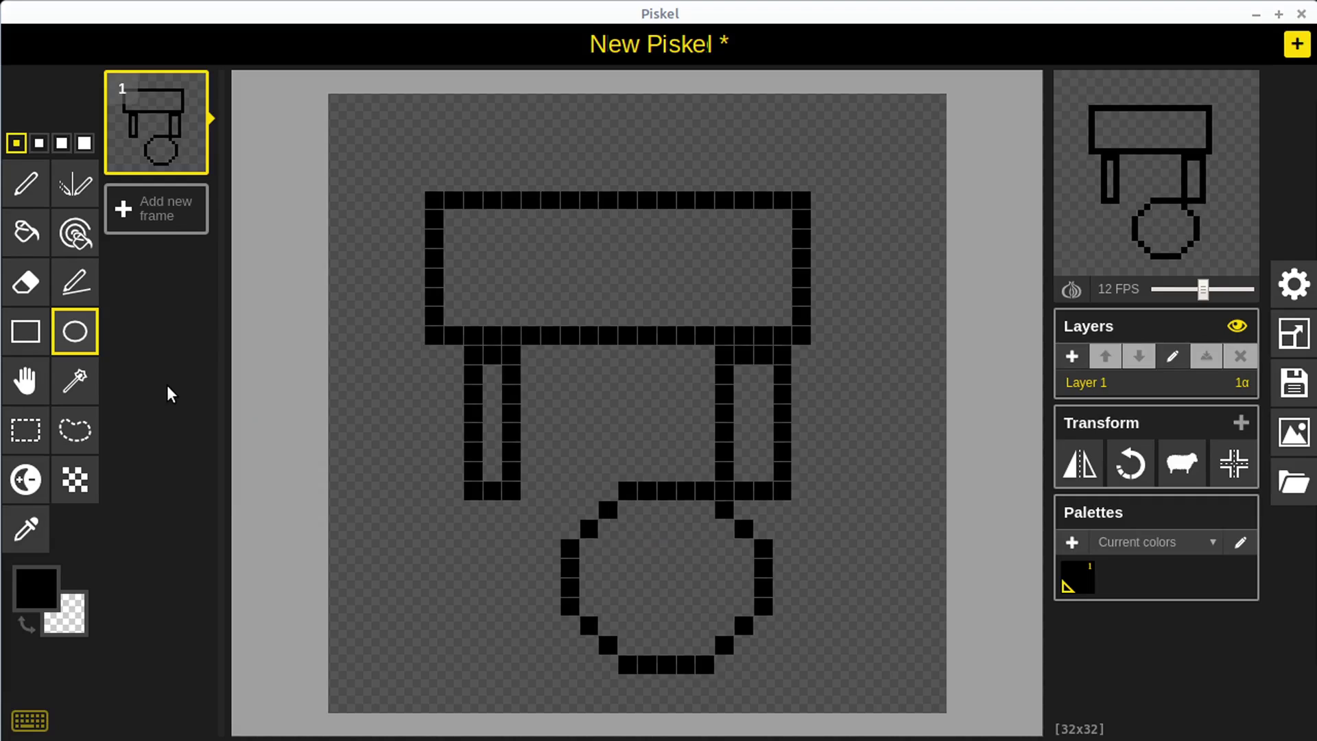
key("ctrl+z")
key("ctrl+z")
key("ctrl+z")
key("ctrl+z")
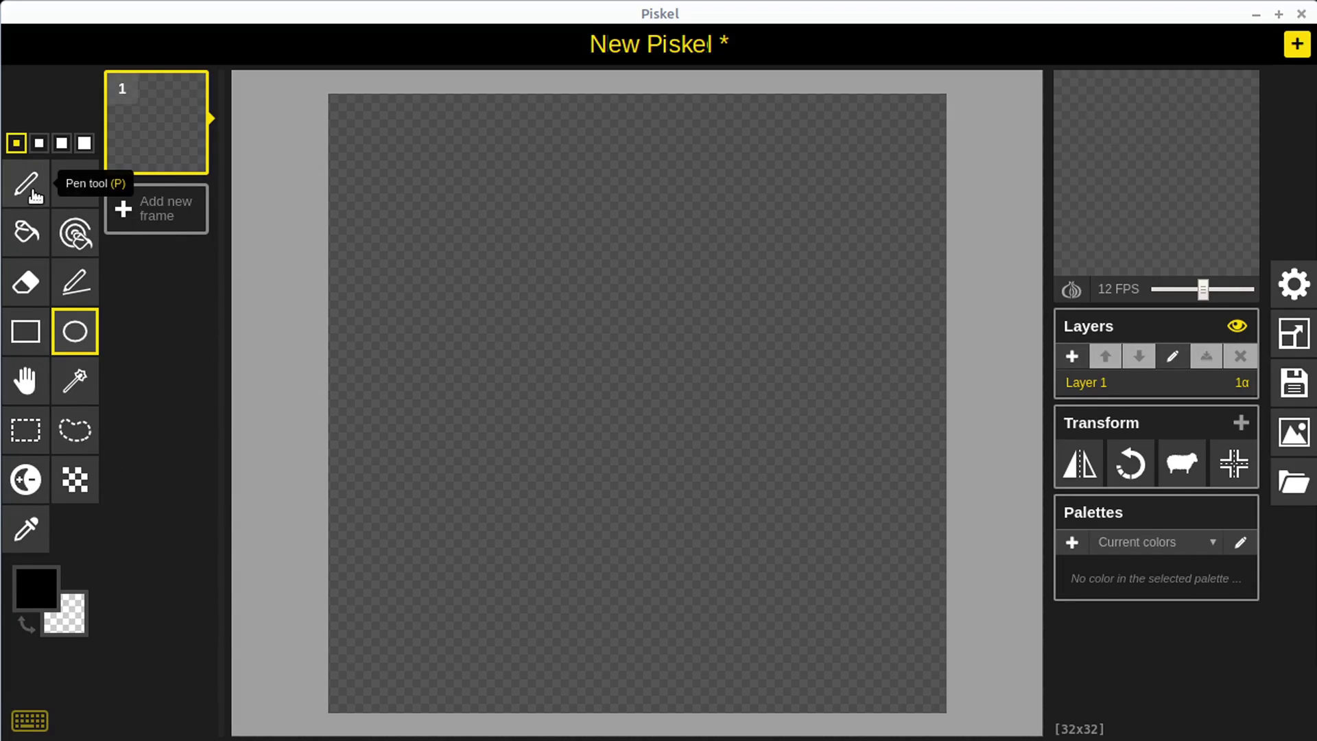
Draw an ellipse outline and, to its right, a square outline.
left_click_drag(415, 161, 550, 334)
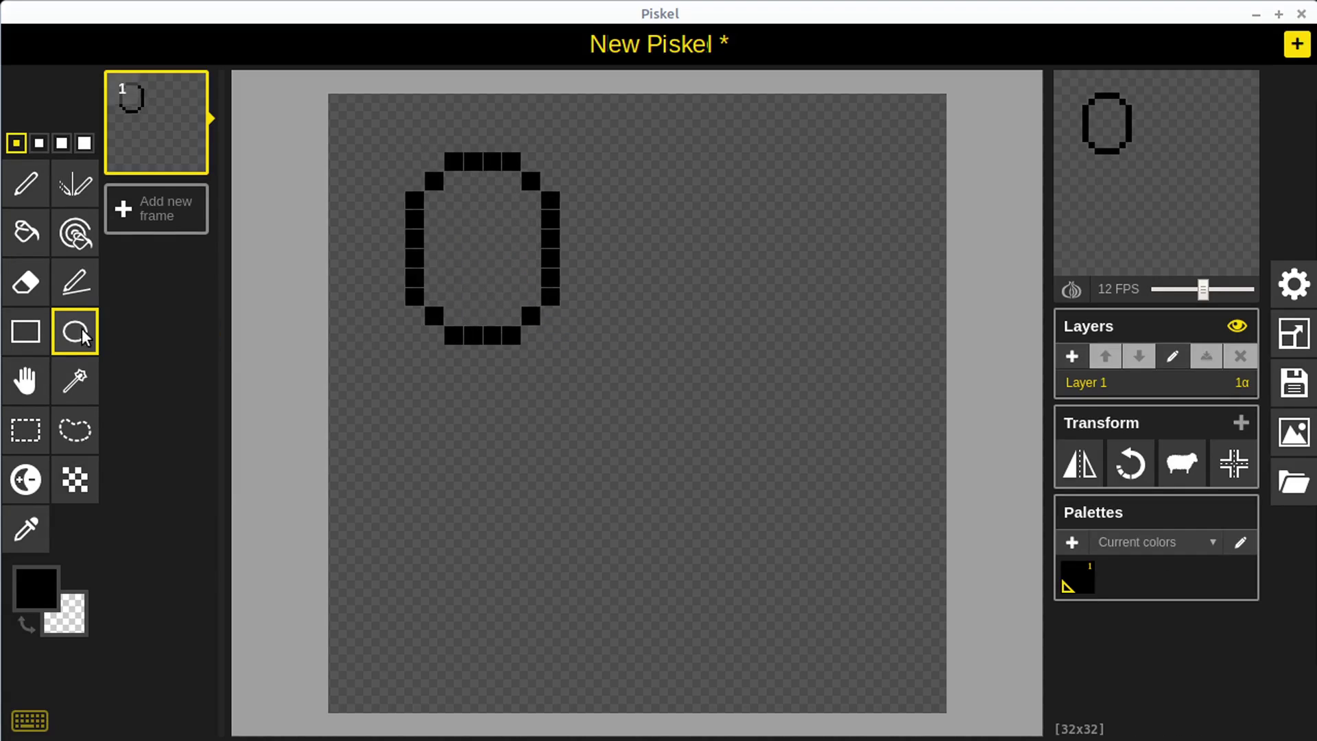
left_click(25, 332)
left_click_drag(704, 161, 879, 336)
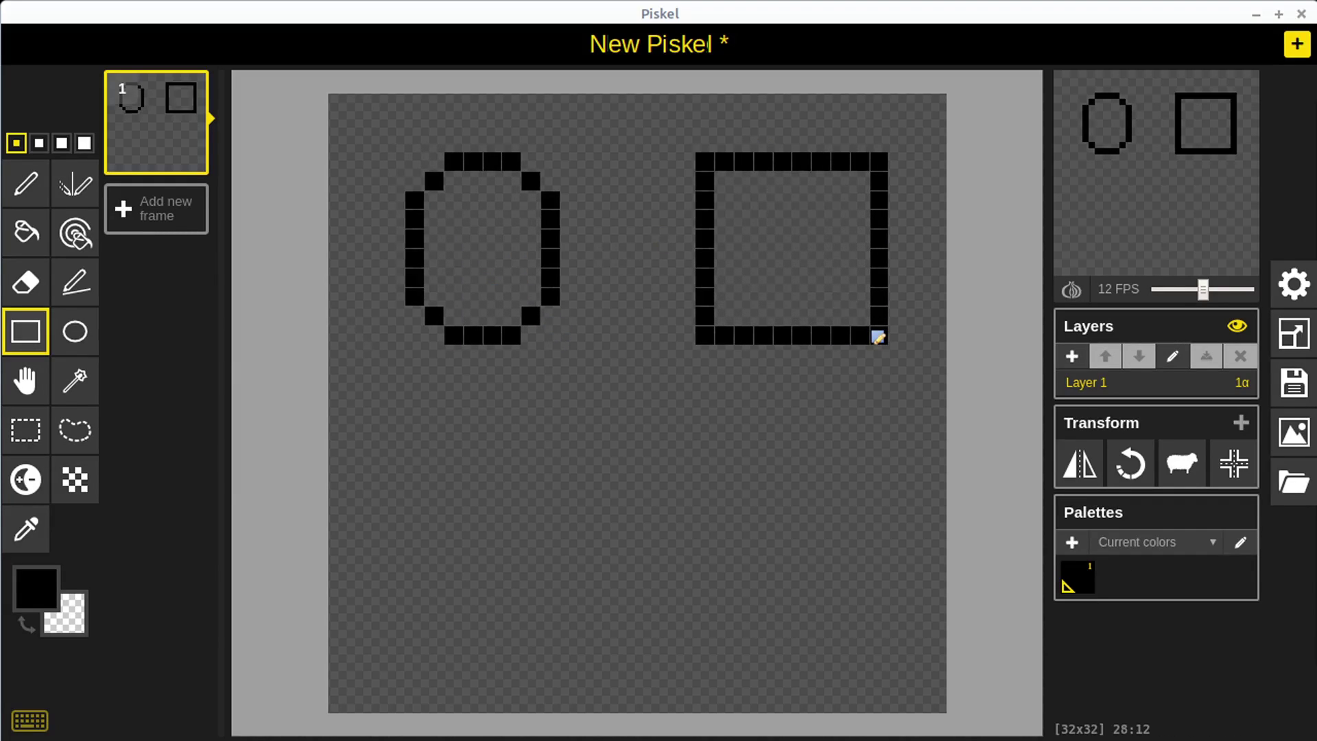
Fill the ellipse with purple and the square with red.
left_click(38, 589)
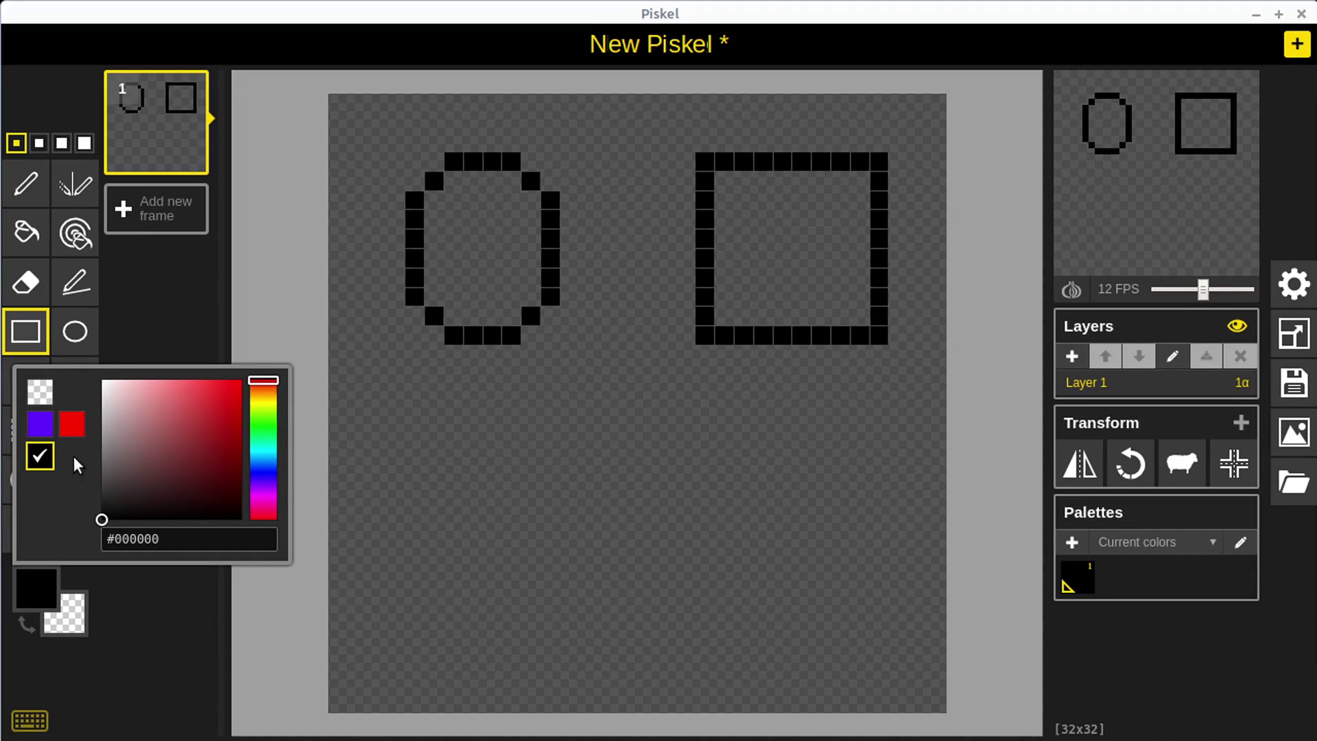
left_click(44, 427)
left_click(27, 231)
left_click(516, 248)
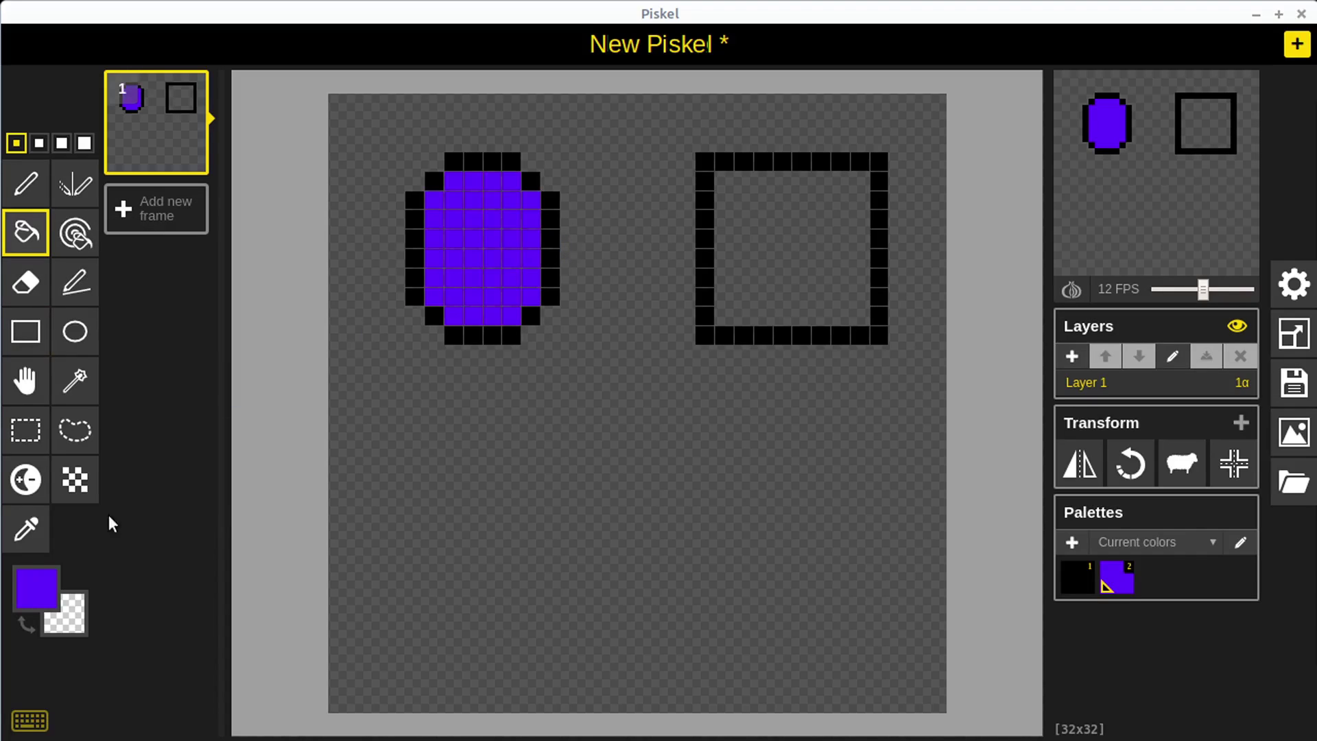
left_click(44, 596)
left_click(71, 424)
left_click(750, 280)
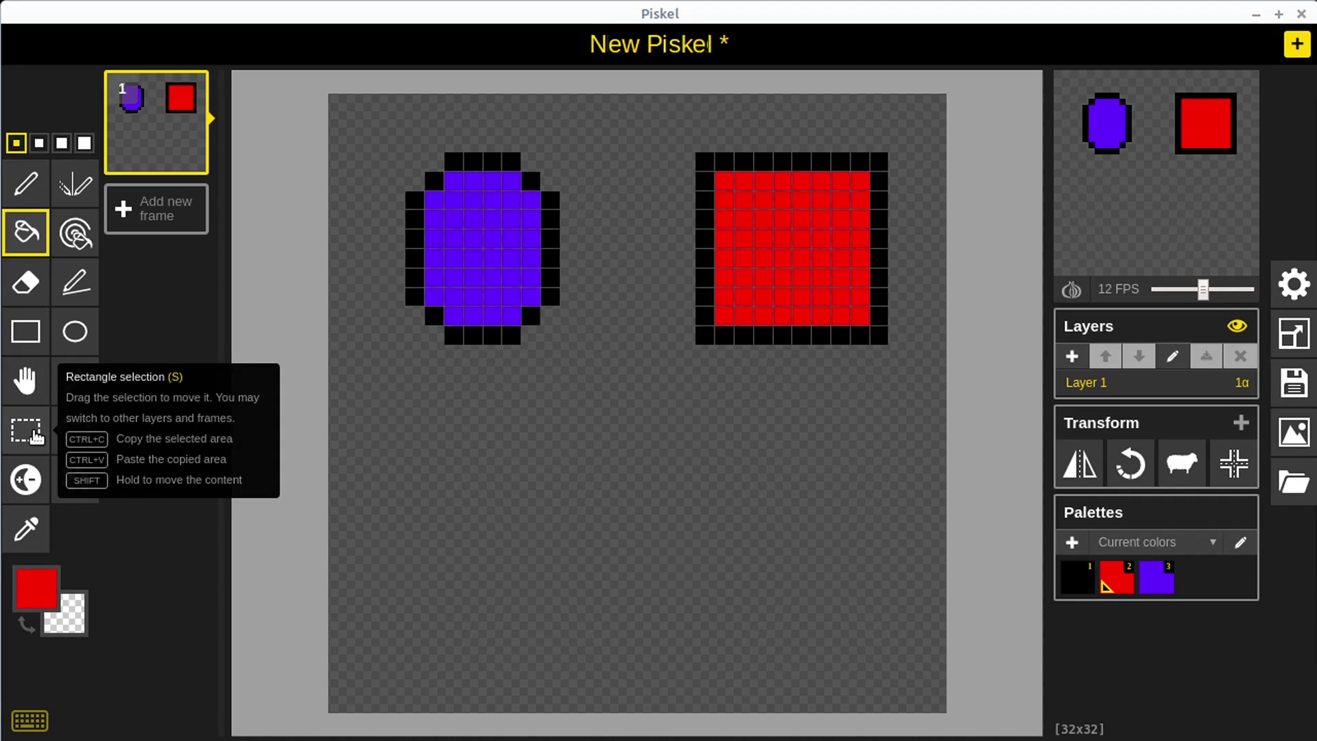
Shift both shapes about 7 pixels down toward the canvas centre.
left_click(26, 381)
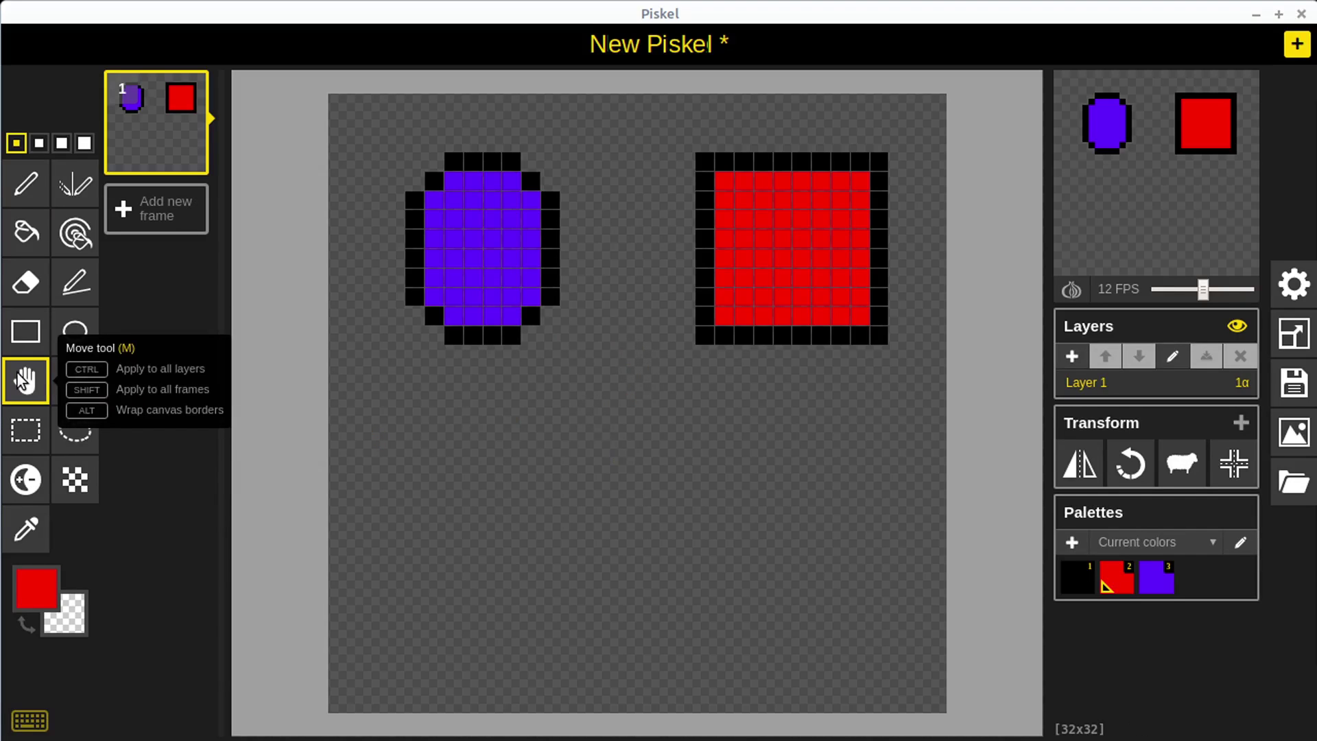
left_click_drag(751, 511, 729, 611)
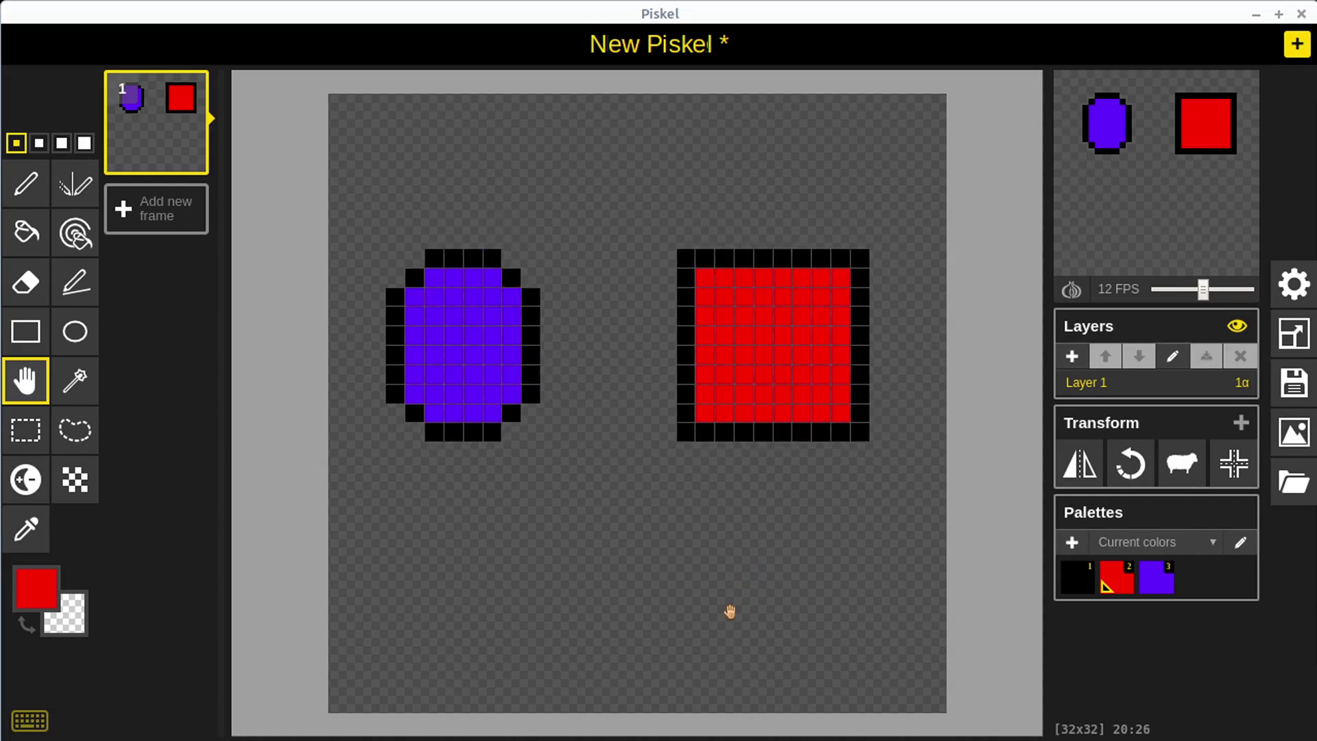
left_click(31, 434)
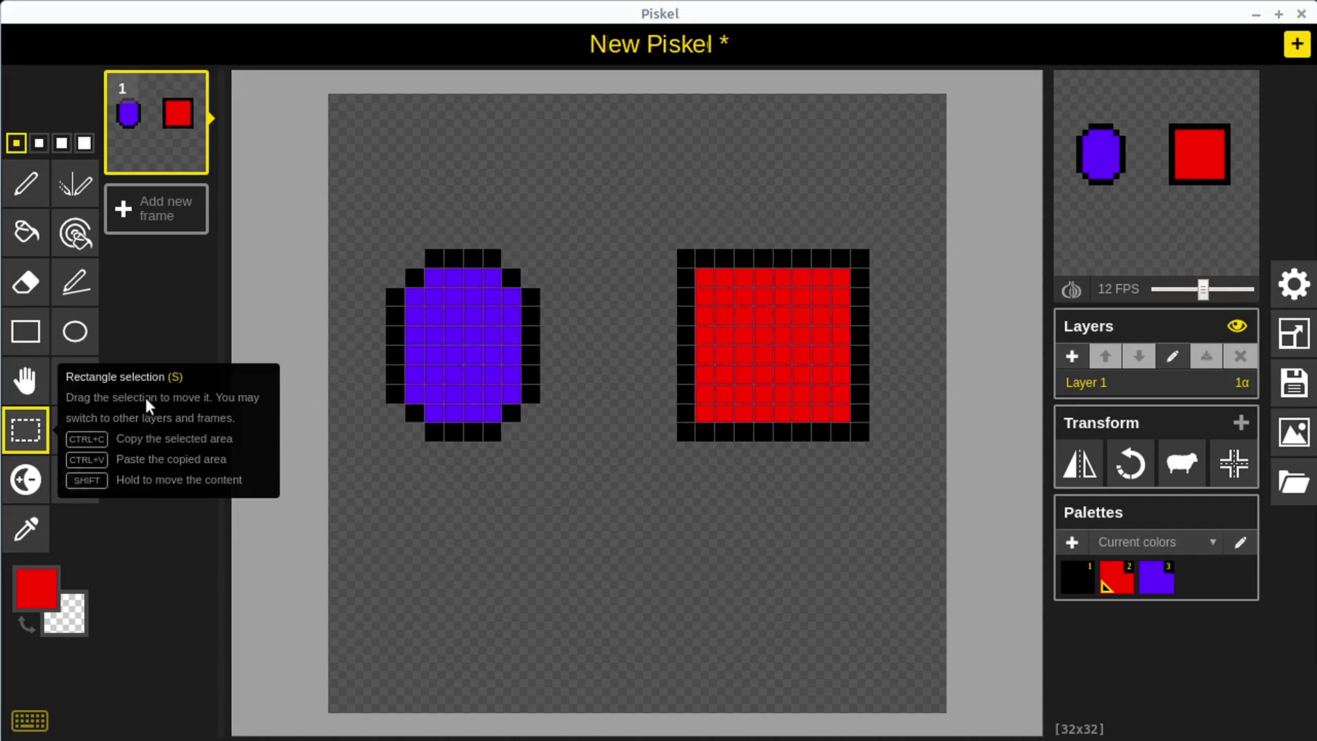
Select the purple oval and drag it down to the lower left, then deselect.
left_click_drag(353, 199, 602, 489)
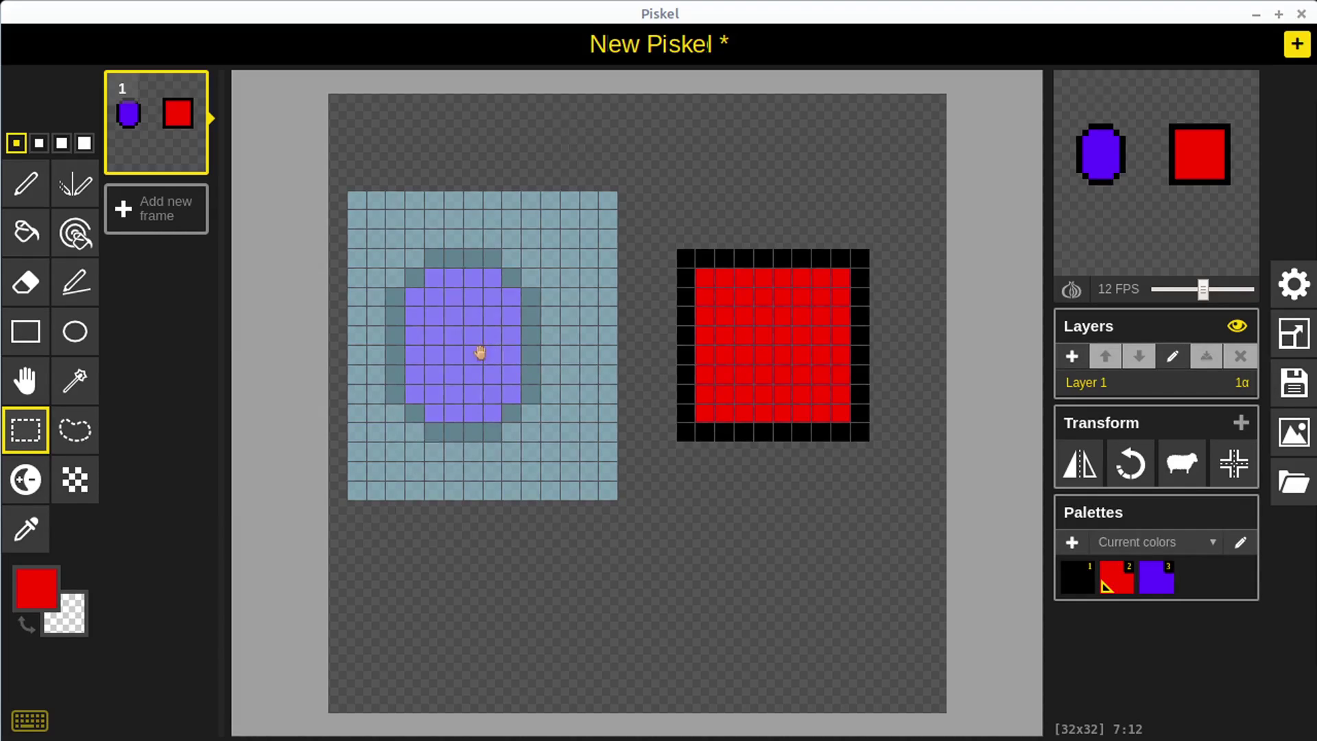
left_click_drag(479, 352, 499, 507)
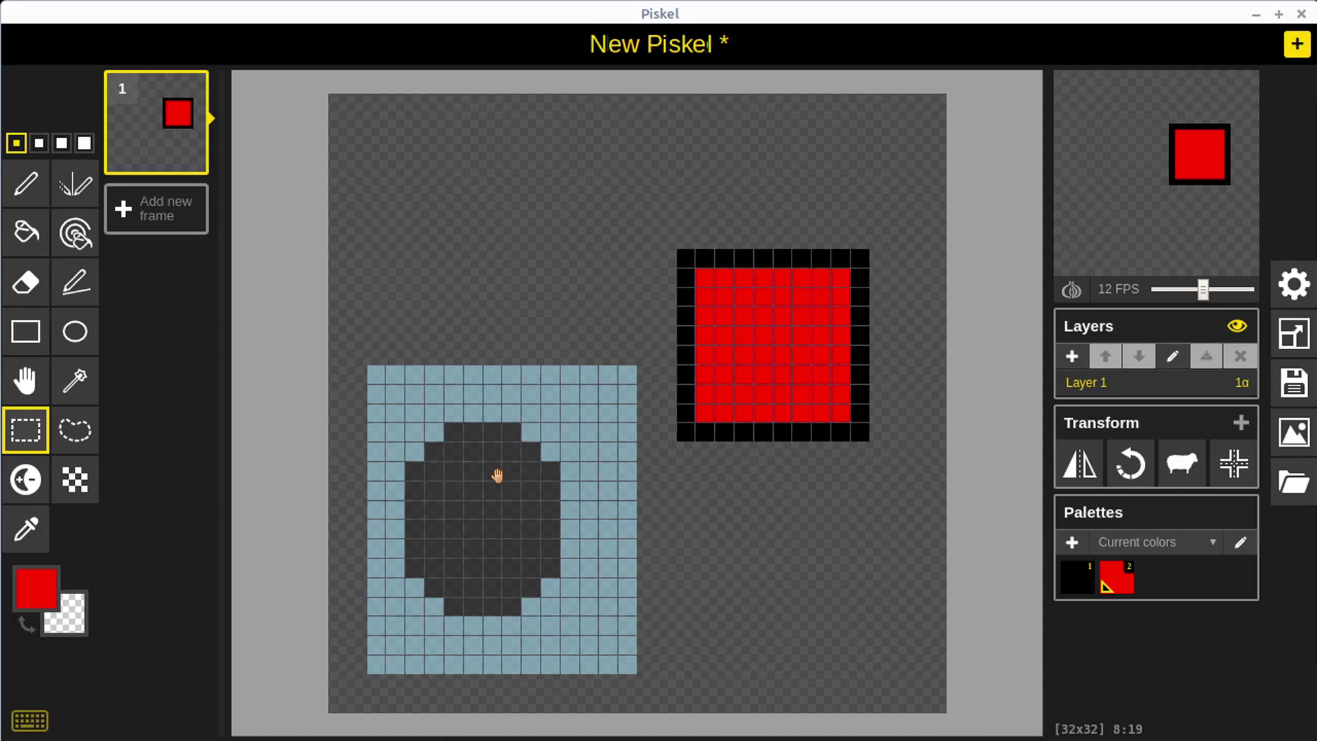
key("Escape")
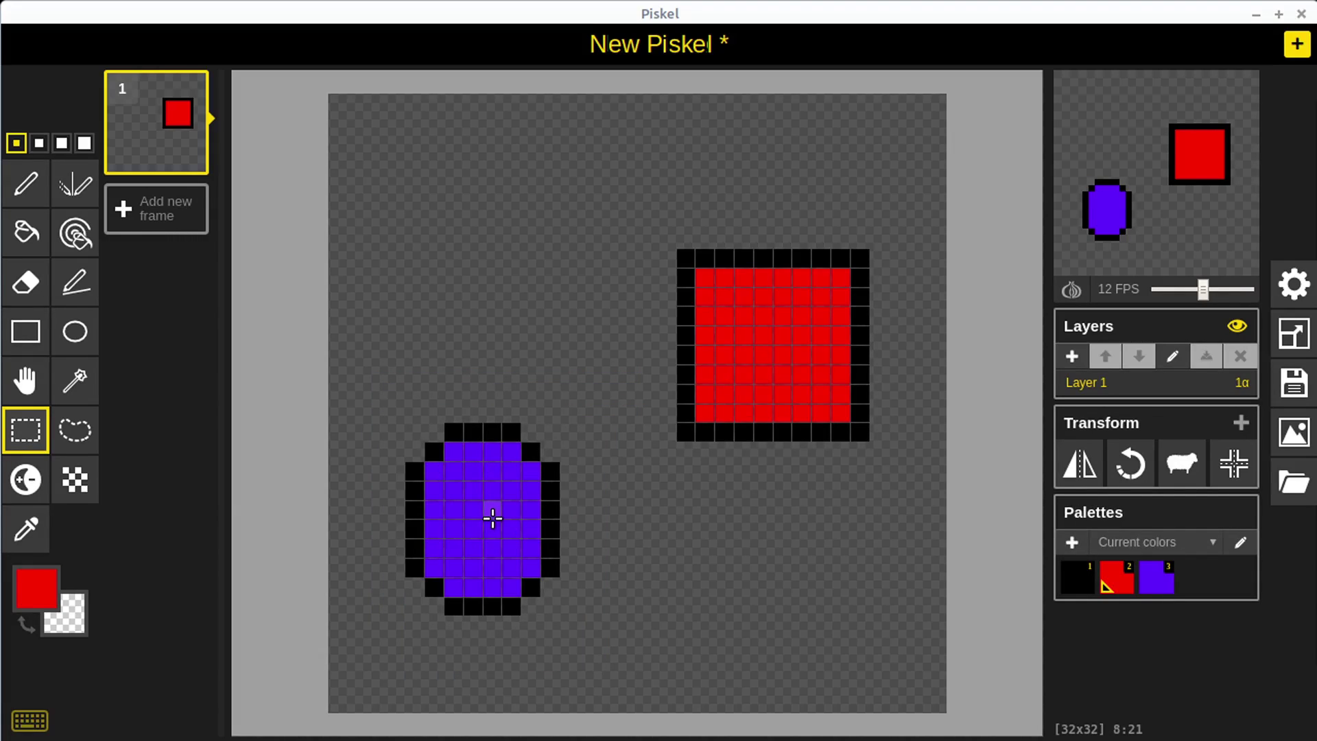
Cut the red square and paste it at the top-left of the canvas.
left_click_drag(349, 387, 594, 653)
left_click_drag(508, 534, 740, 387)
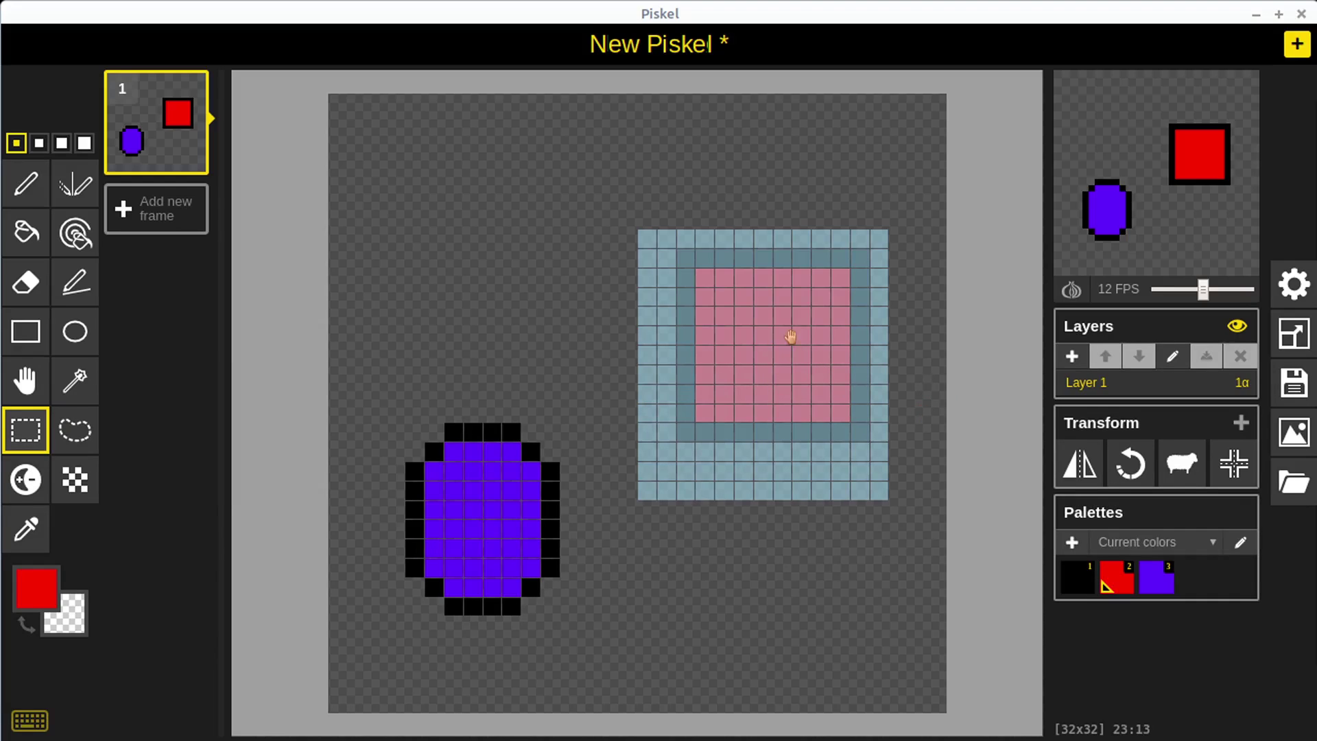
key("Delete")
left_click_drag(799, 355, 515, 239)
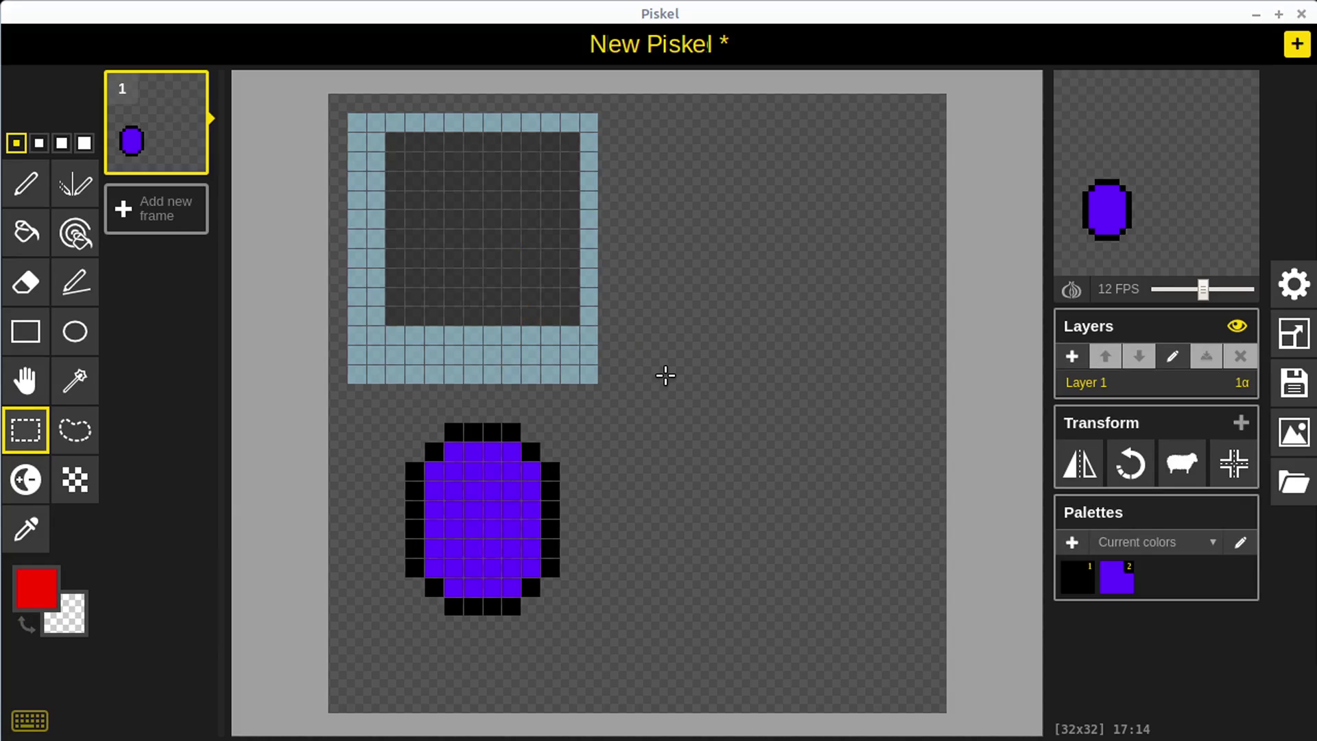
key("ctrl+v")
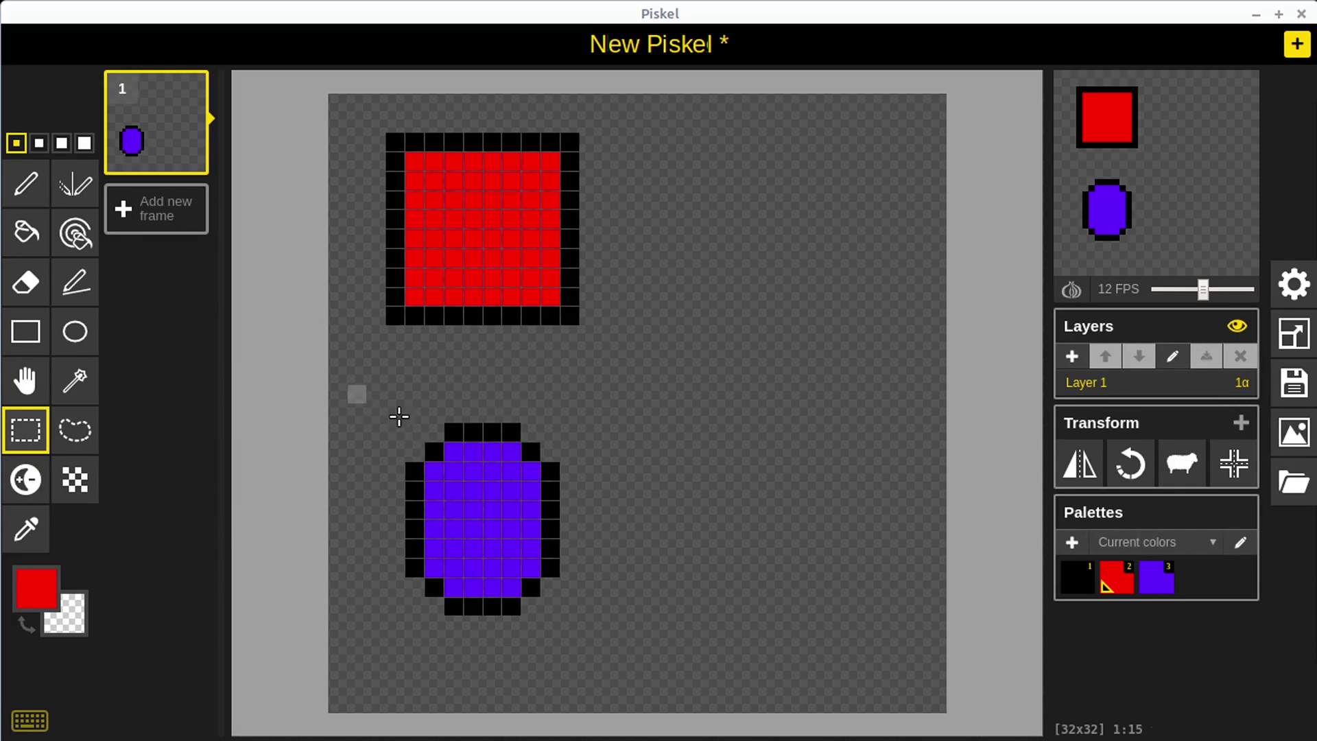
Select the purple oval and drag it up beside the red square's lower-right corner.
left_click_drag(376, 394, 608, 645)
left_click_drag(481, 546, 623, 440)
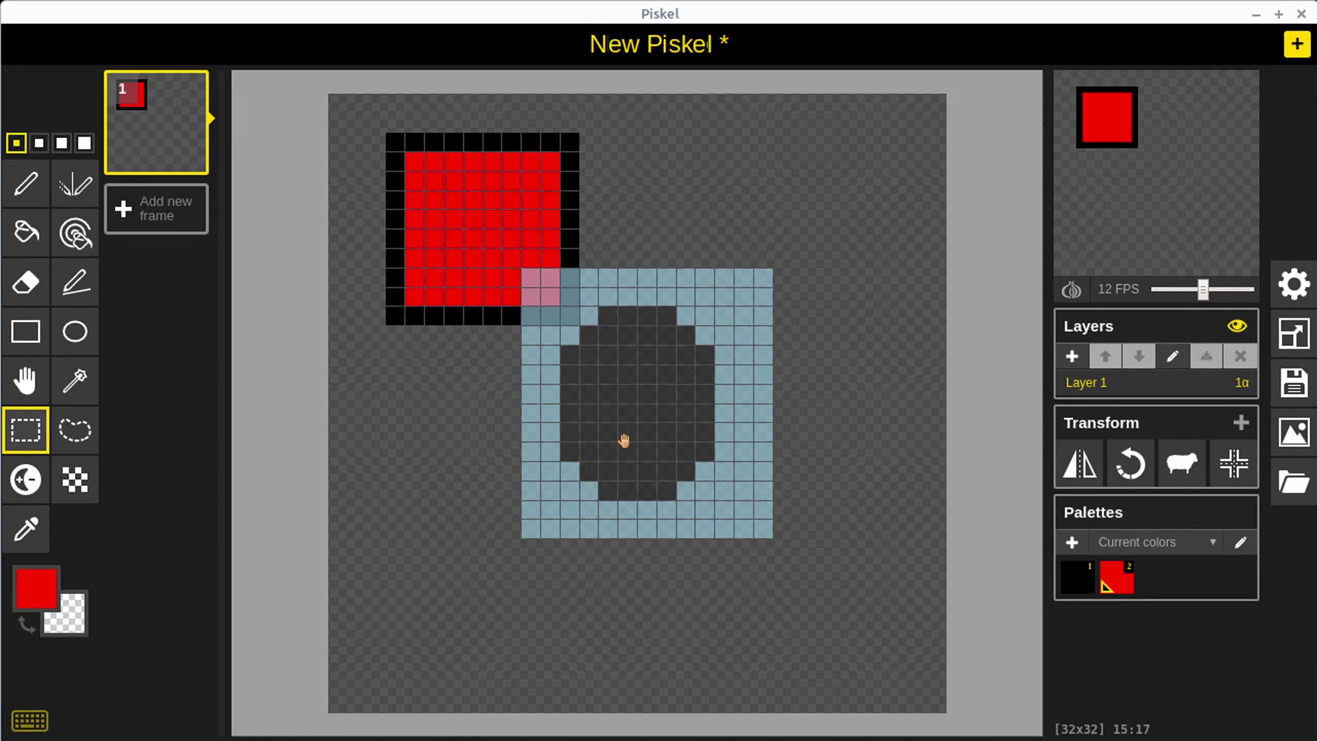
left_click(637, 436)
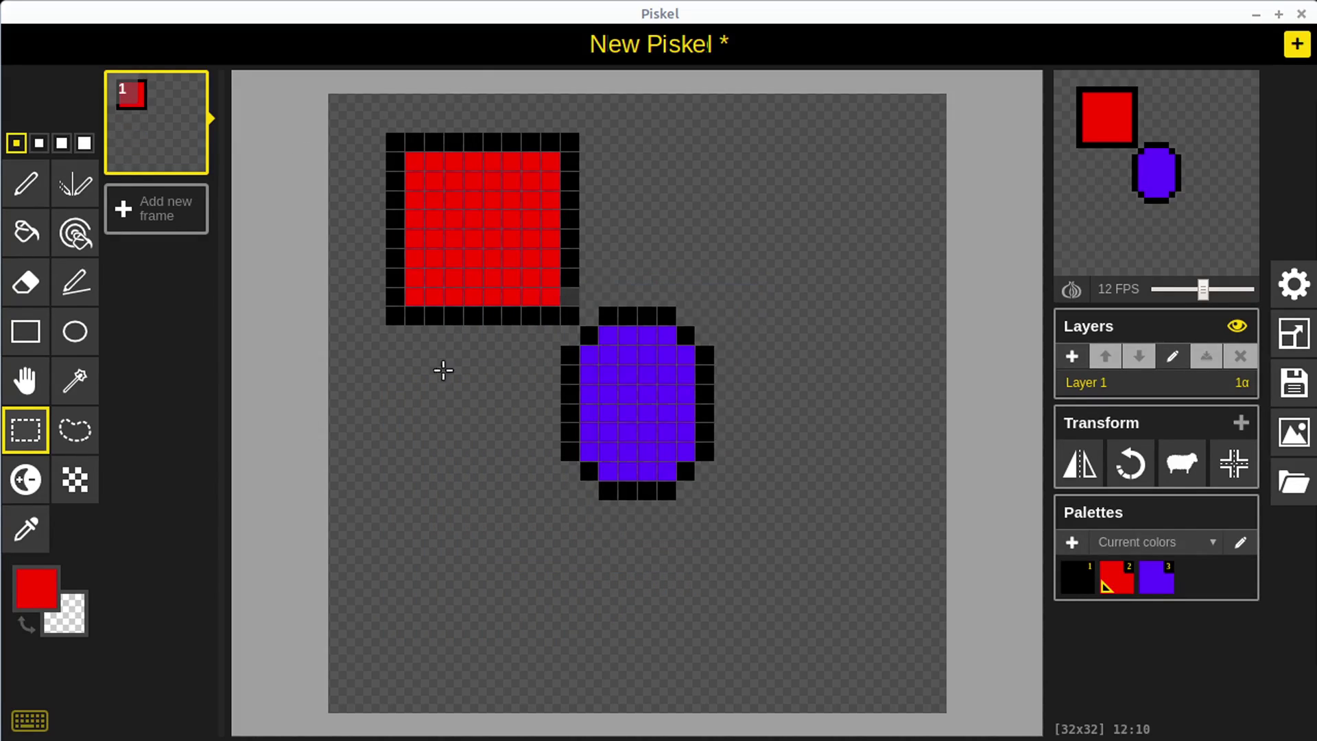
Lasso the purple oval and move it down and right, clear of the red square.
left_click(83, 434)
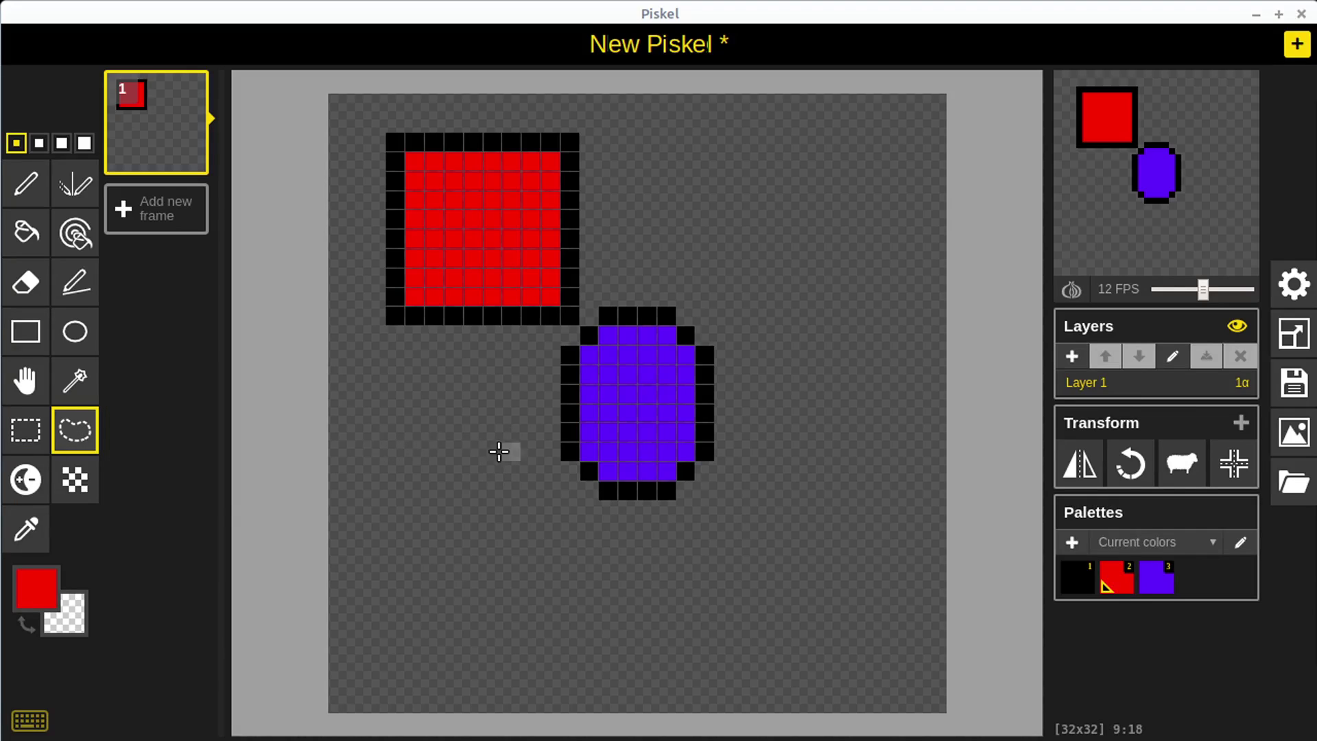
mouse_move(506, 451)
left_mouse_down()
mouse_move(517, 558)
mouse_move(570, 588)
mouse_move(675, 589)
mouse_move(752, 550)
mouse_move(838, 443)
mouse_move(802, 317)
mouse_move(742, 257)
mouse_move(678, 263)
mouse_move(511, 376)
mouse_move(500, 406)
mouse_move(522, 434)
left_mouse_up()
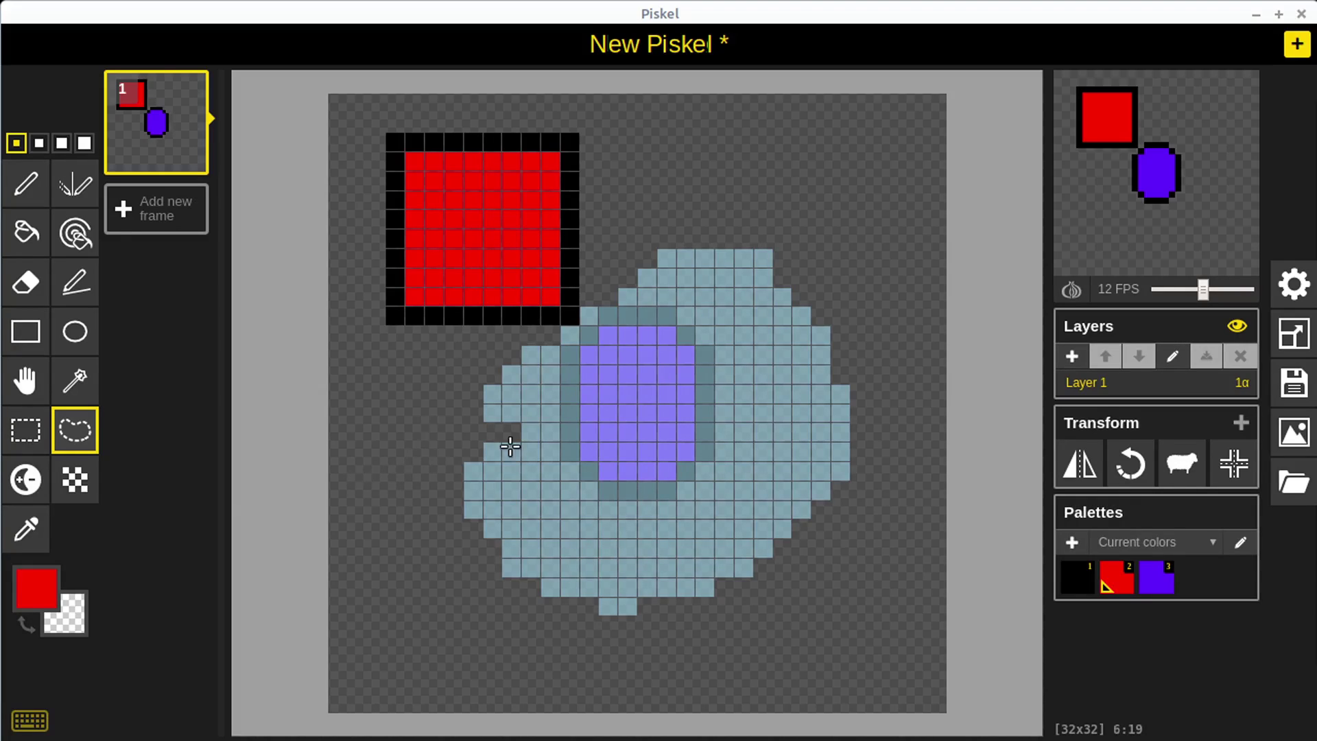
mouse_move(575, 441)
left_mouse_down()
mouse_move(626, 444)
mouse_move(682, 491)
mouse_move(653, 497)
left_mouse_up()
left_click(652, 496)
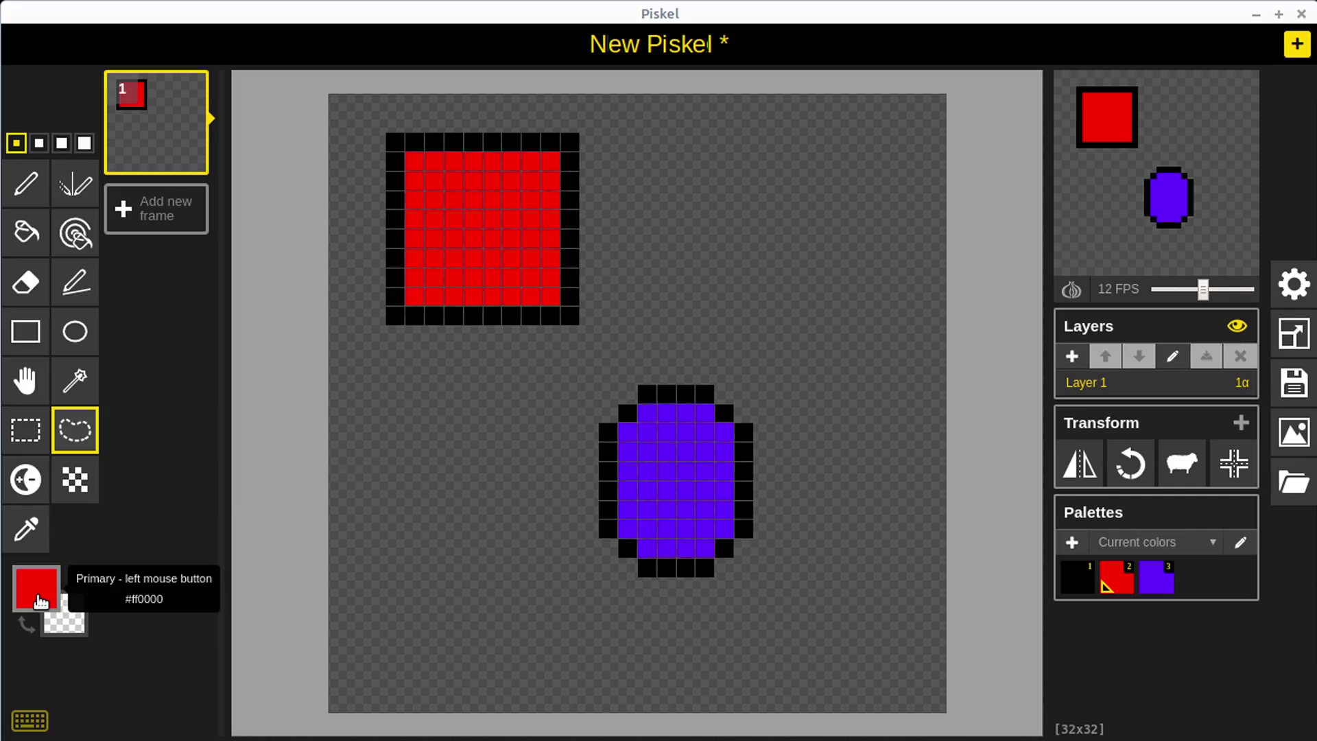
With the Pen, paint a small red blob at lower left and a thick red L at top right.
left_click(25, 184)
mouse_move(415, 549)
left_mouse_down()
mouse_move(470, 596)
mouse_move(434, 556)
mouse_move(435, 569)
mouse_move(466, 543)
left_mouse_up()
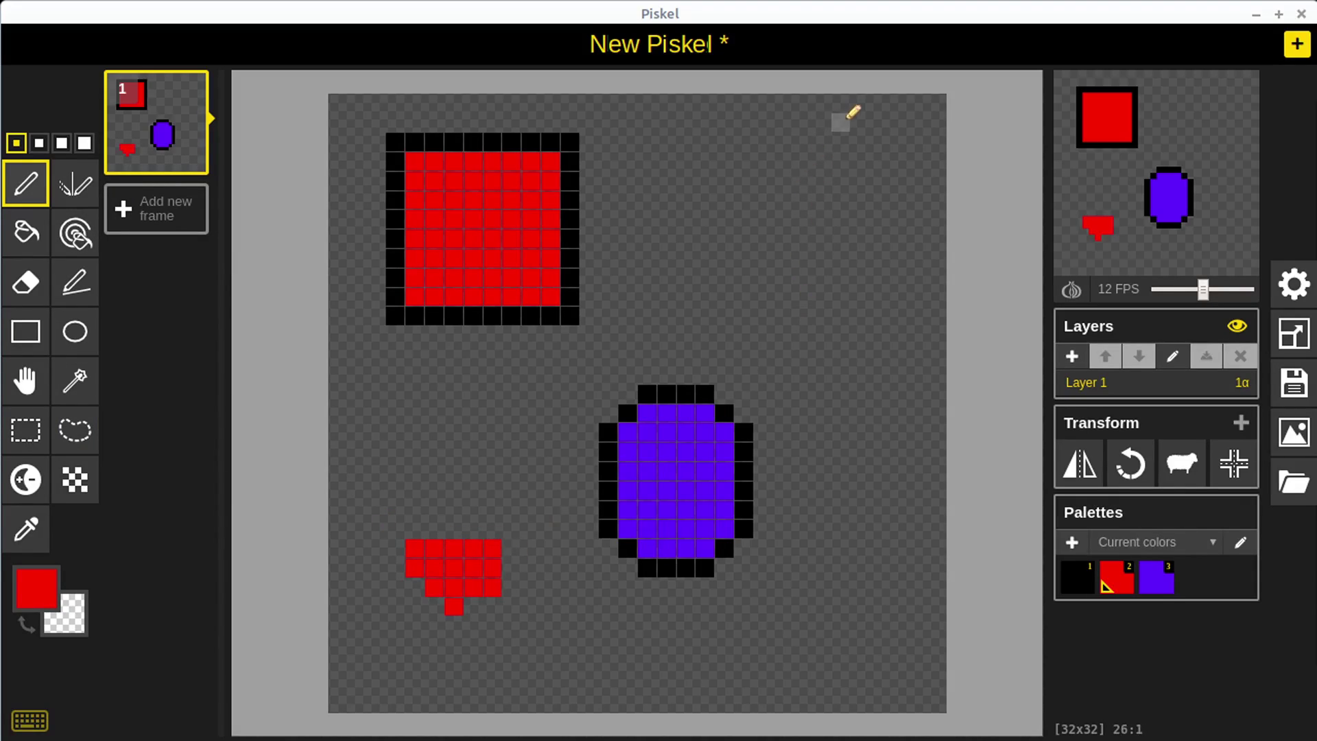
mouse_move(841, 122)
left_mouse_down()
mouse_move(895, 102)
mouse_move(899, 220)
left_mouse_up()
left_click_drag(924, 173, 904, 107)
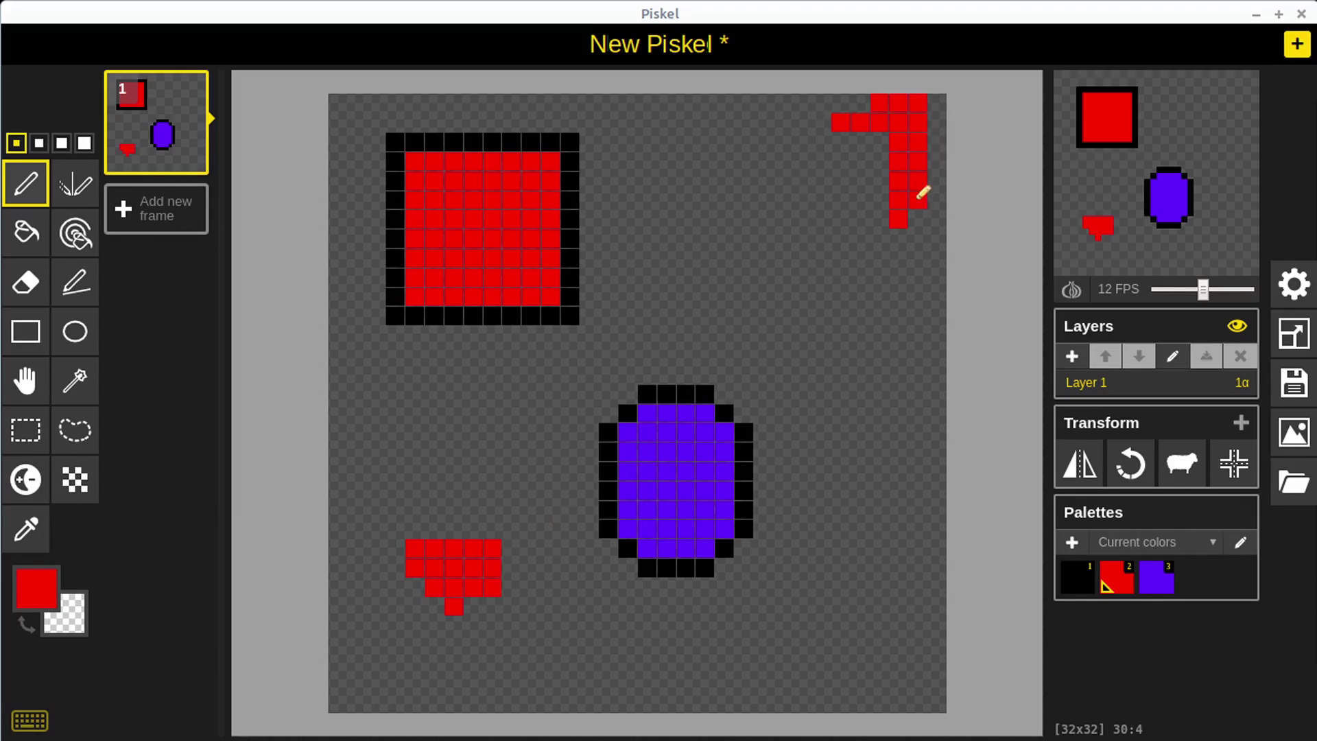
left_click_drag(919, 197, 918, 219)
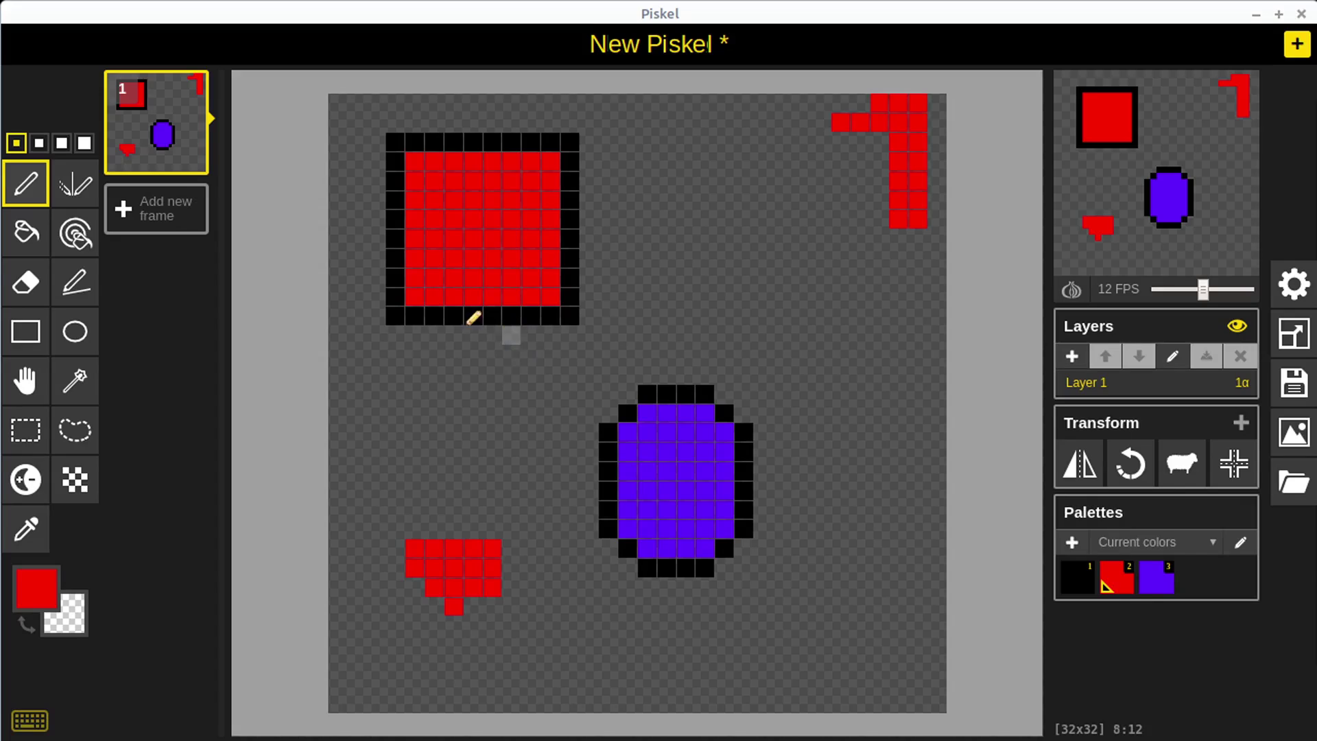
left_click(79, 238)
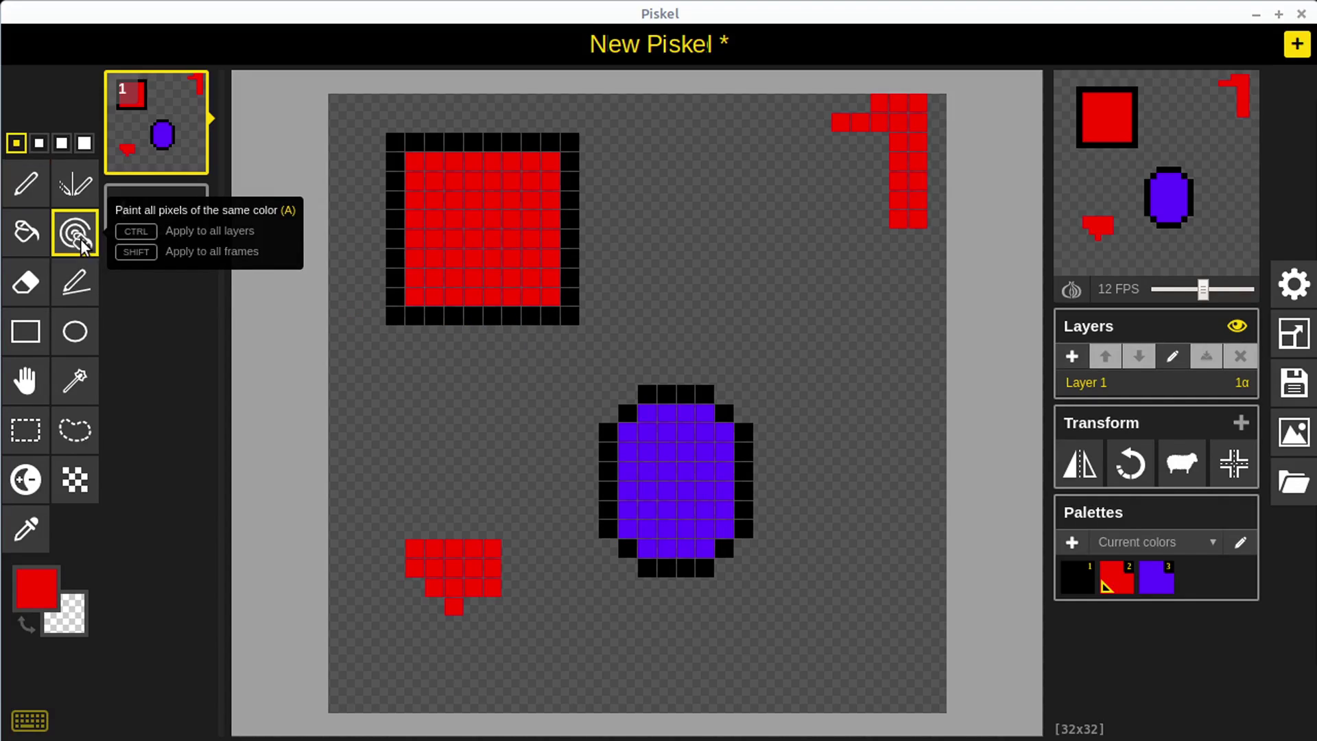
left_click(29, 239)
left_click(40, 595)
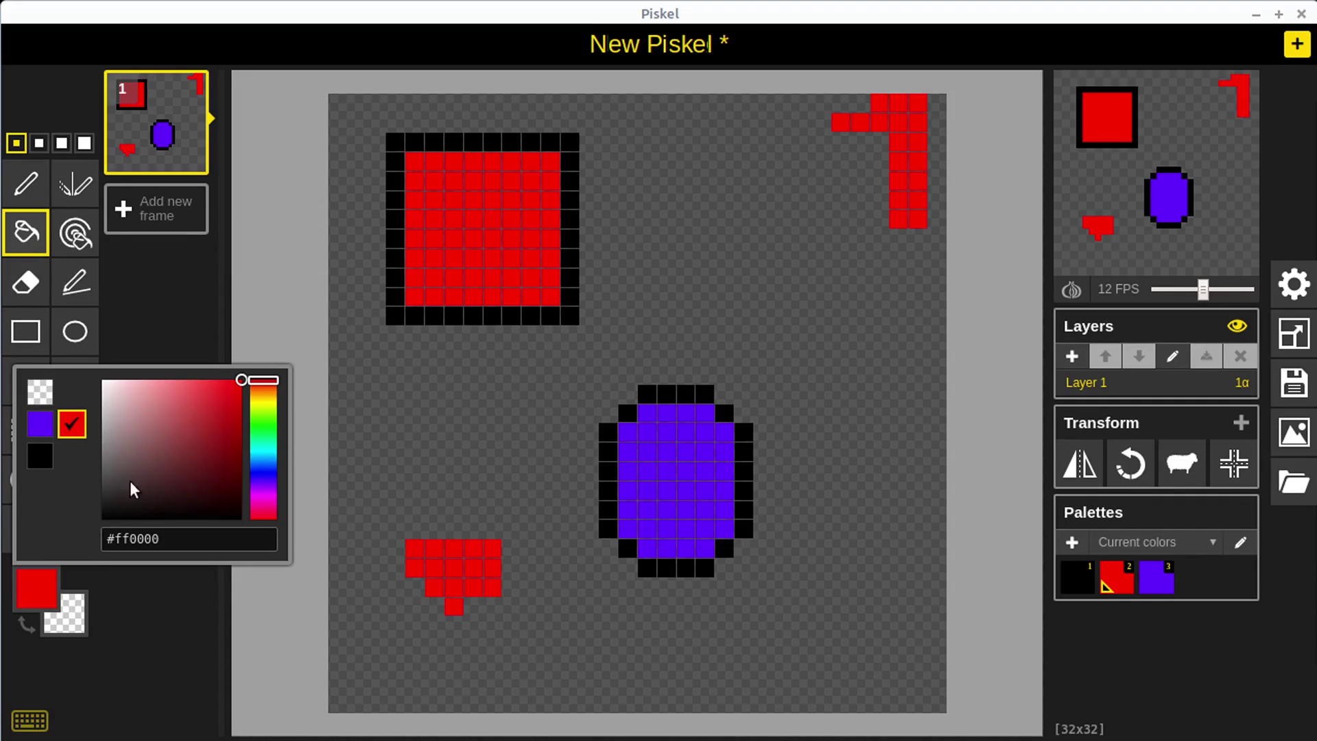
left_click(264, 404)
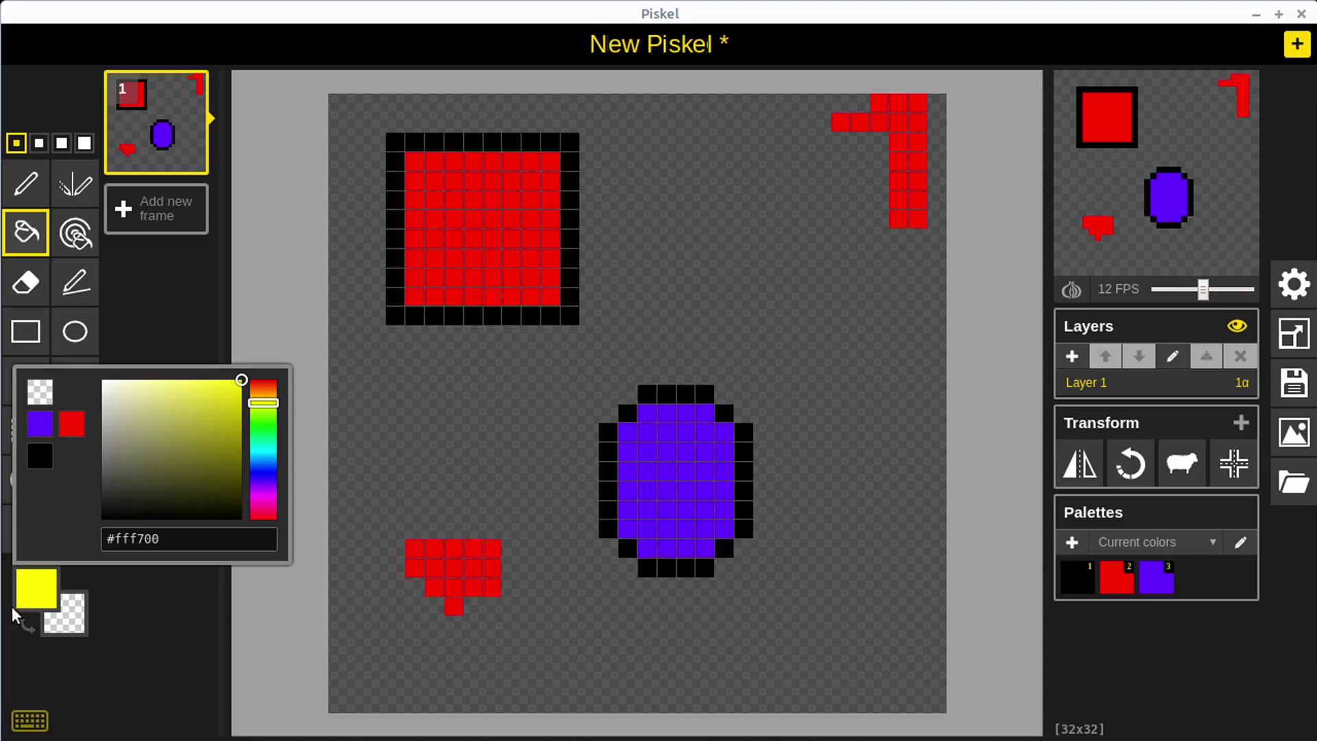
left_click(196, 328)
left_click(494, 215)
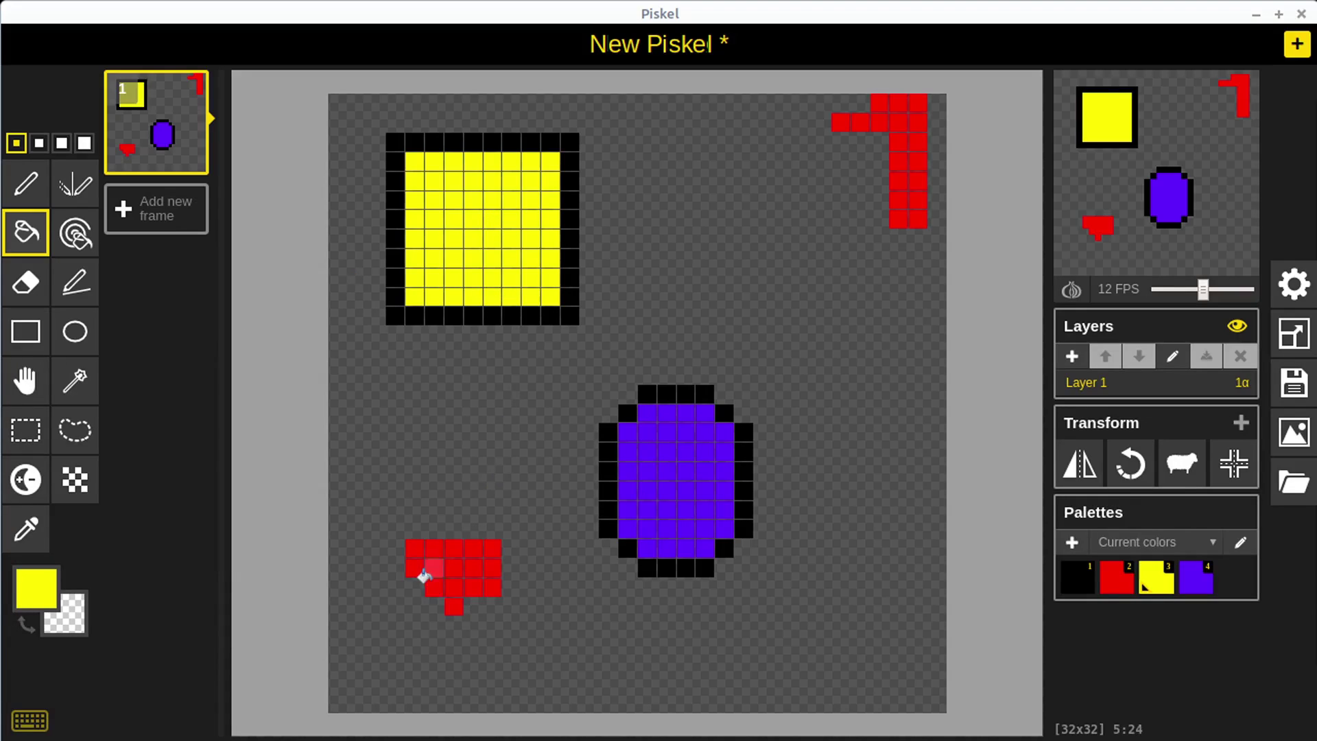
left_click(425, 575)
left_click(893, 163)
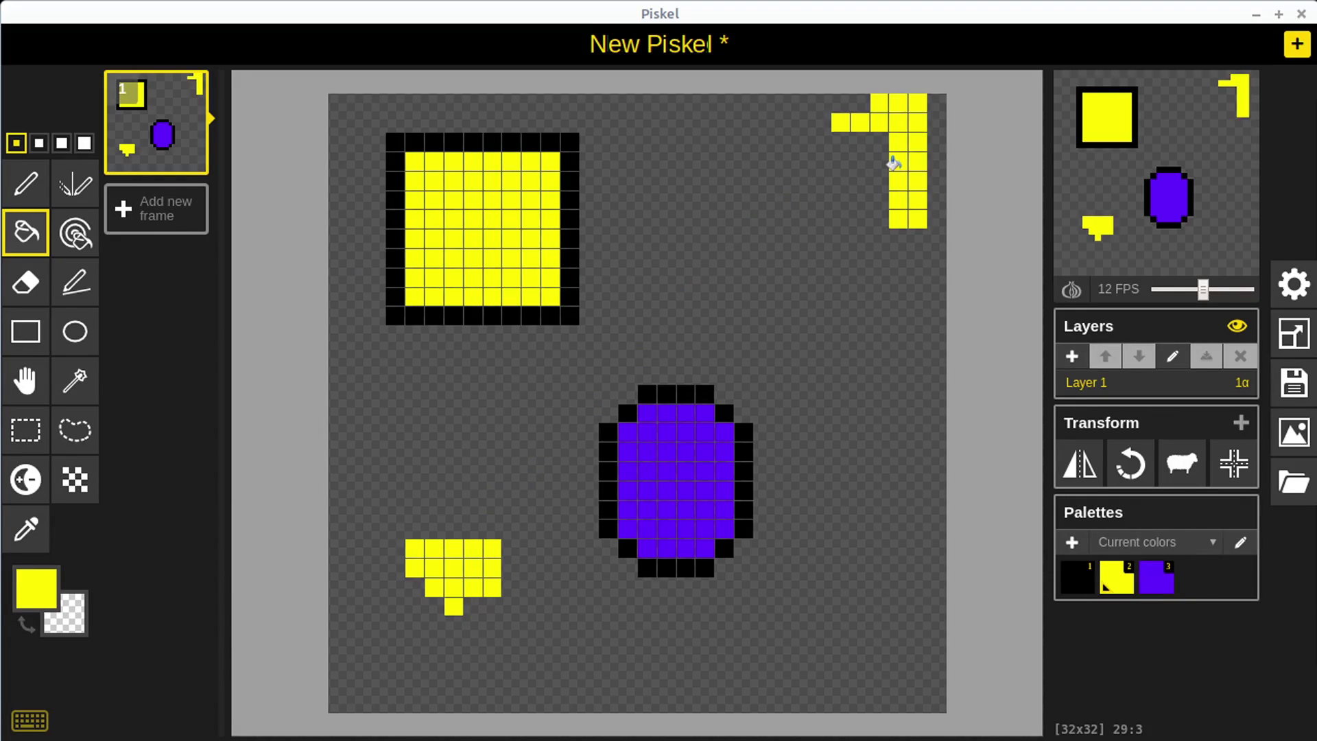
left_click(77, 237)
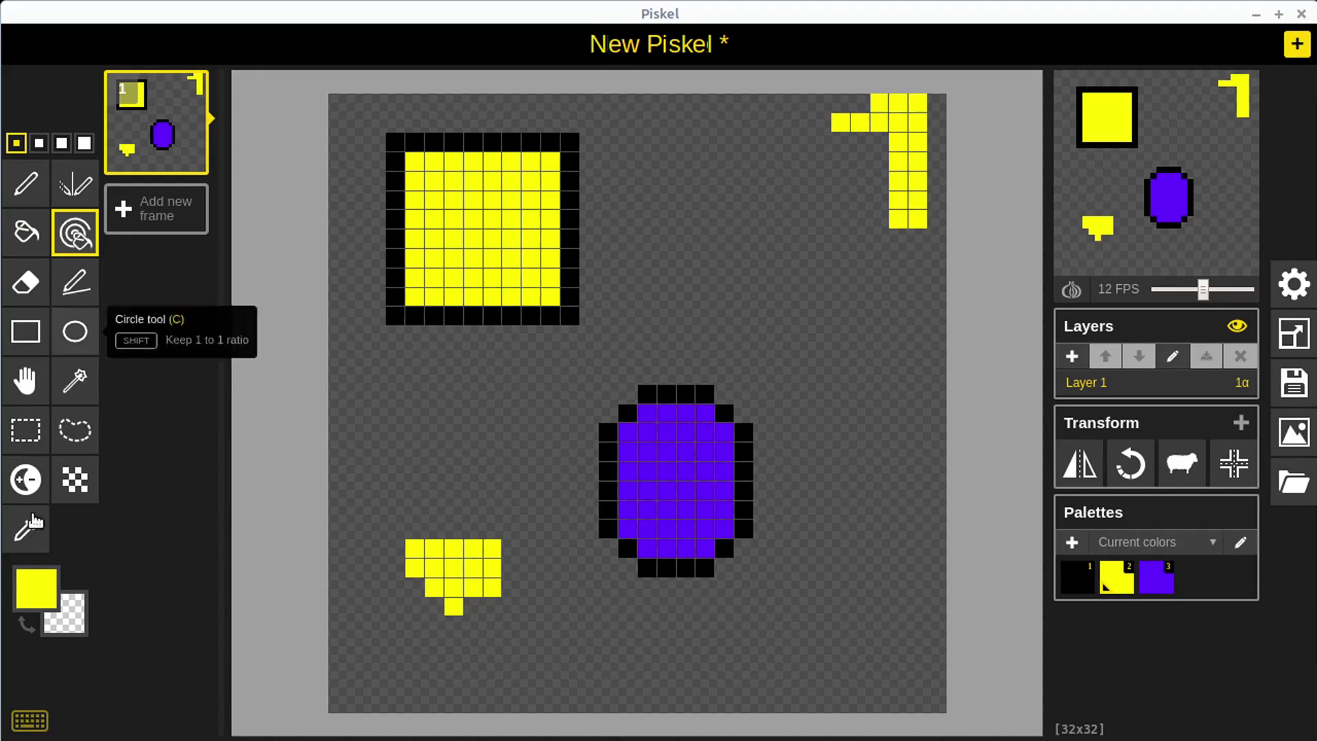
left_click(36, 588)
left_click(193, 424)
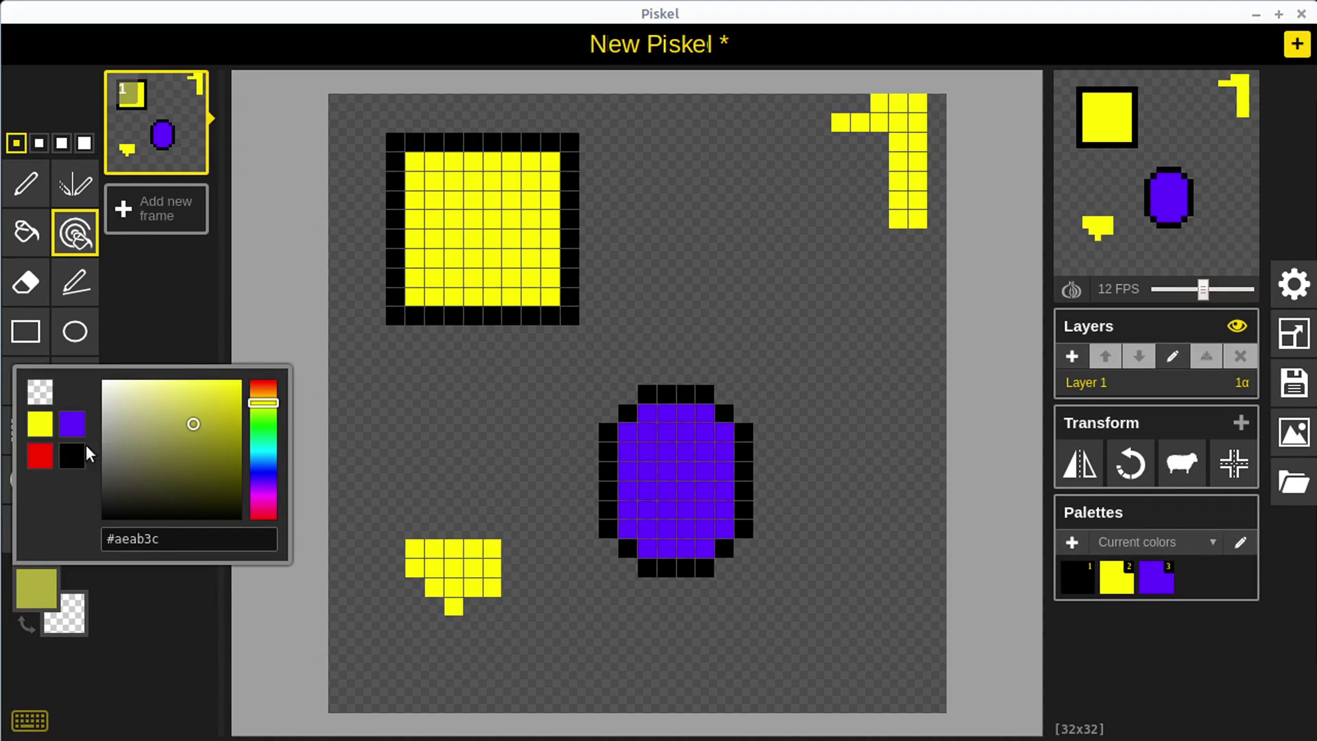
left_click(39, 456)
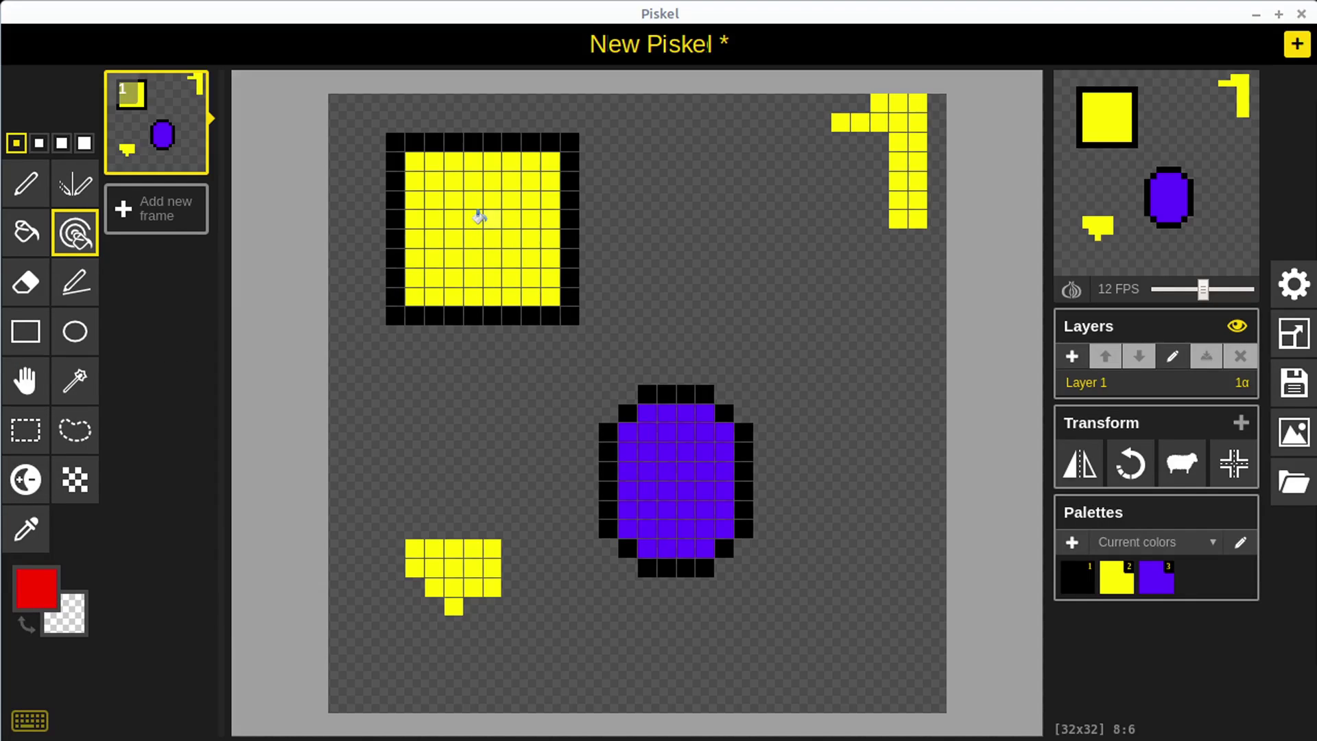
left_click(483, 215)
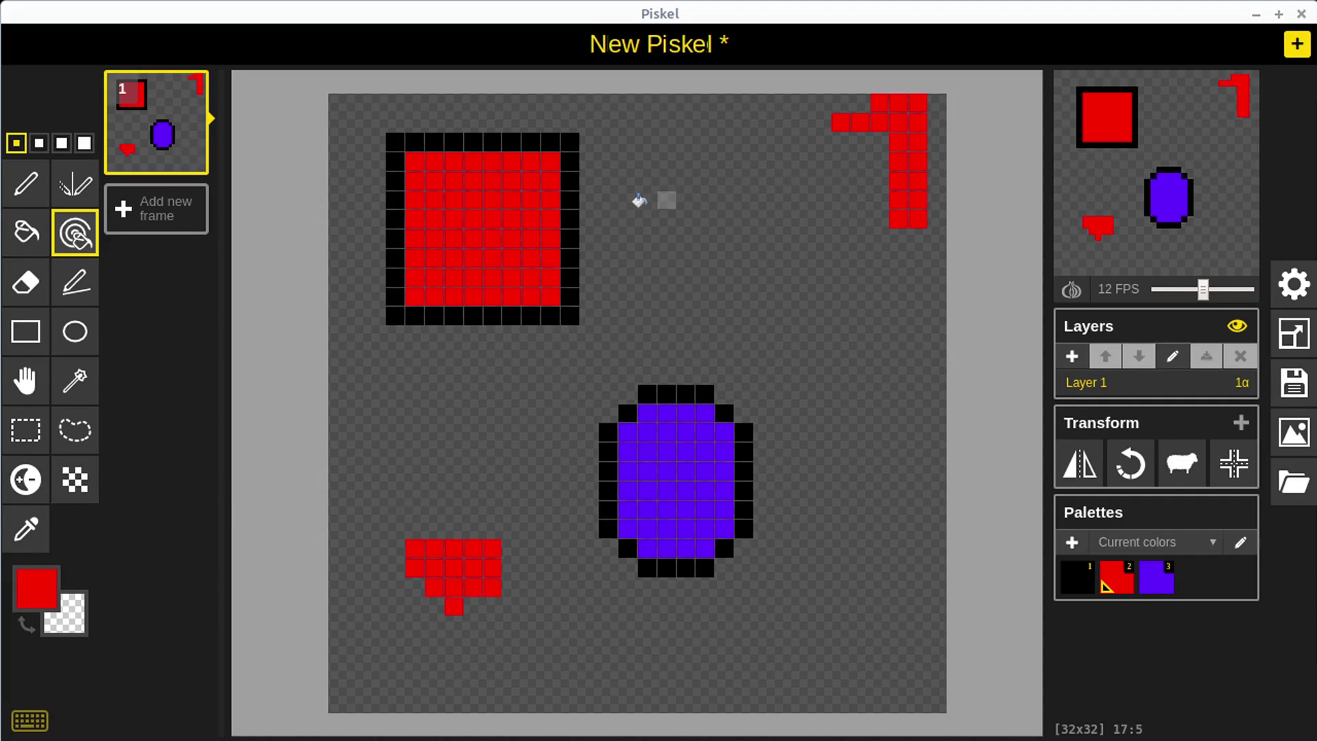
Stroke a long red diagonal across the canvas, then a shorter black diagonal near the top right.
mouse_move(140, 131)
left_click(77, 290)
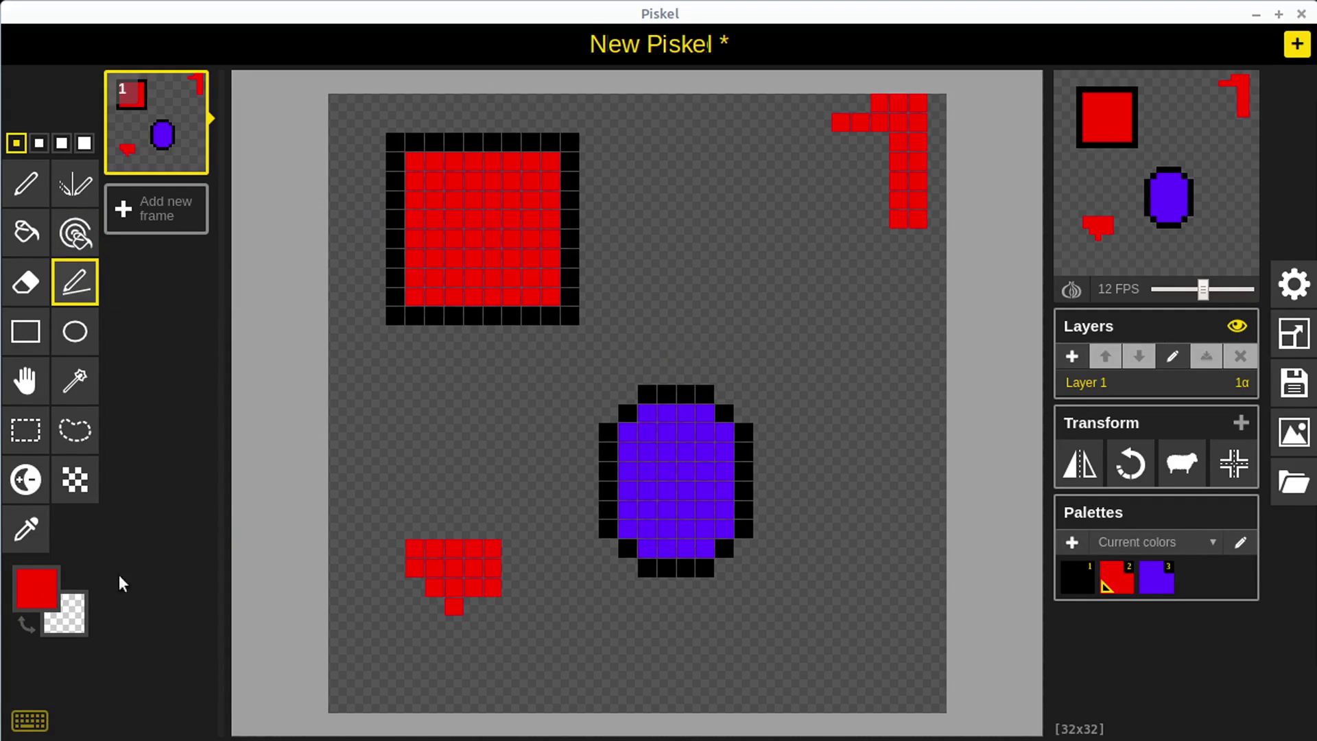
mouse_move(784, 233)
left_mouse_down()
mouse_move(794, 301)
mouse_move(858, 421)
mouse_move(861, 620)
mouse_move(841, 541)
mouse_move(745, 441)
mouse_move(450, 567)
mouse_move(377, 529)
mouse_move(455, 441)
mouse_move(386, 513)
mouse_move(400, 532)
mouse_move(377, 441)
mouse_move(357, 491)
left_mouse_up()
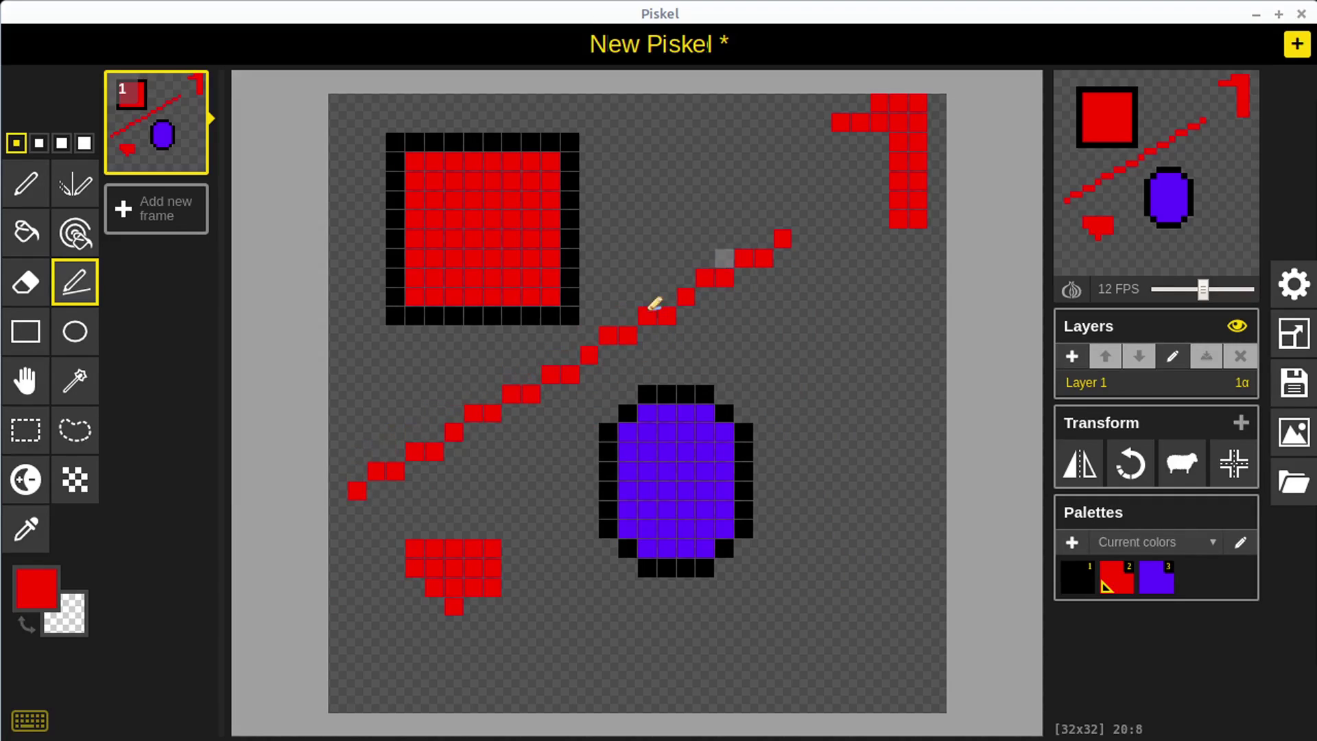
left_click(49, 573)
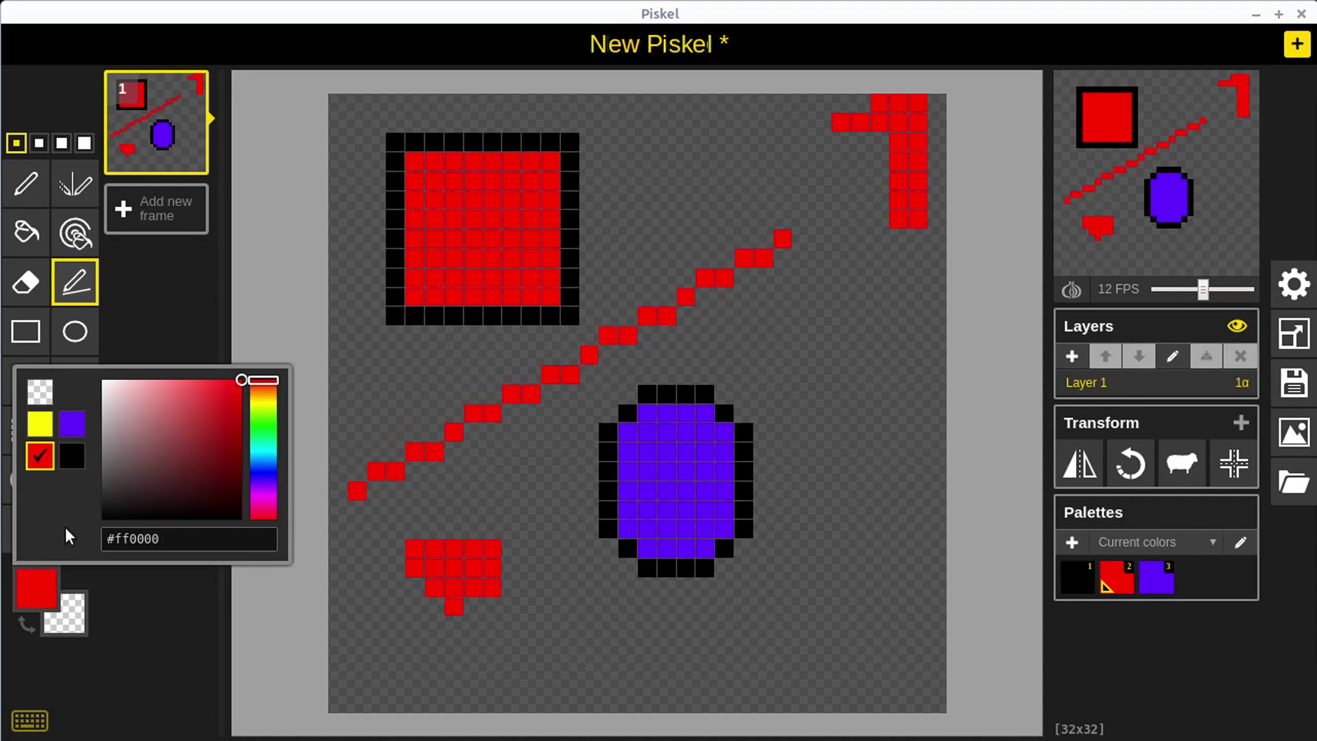
left_click(78, 466)
mouse_move(879, 332)
left_mouse_down()
mouse_move(732, 303)
mouse_move(566, 524)
left_mouse_up()
mouse_move(813, 616)
left_mouse_down()
mouse_move(823, 285)
mouse_move(697, 183)
mouse_move(714, 168)
mouse_move(696, 221)
left_mouse_up()
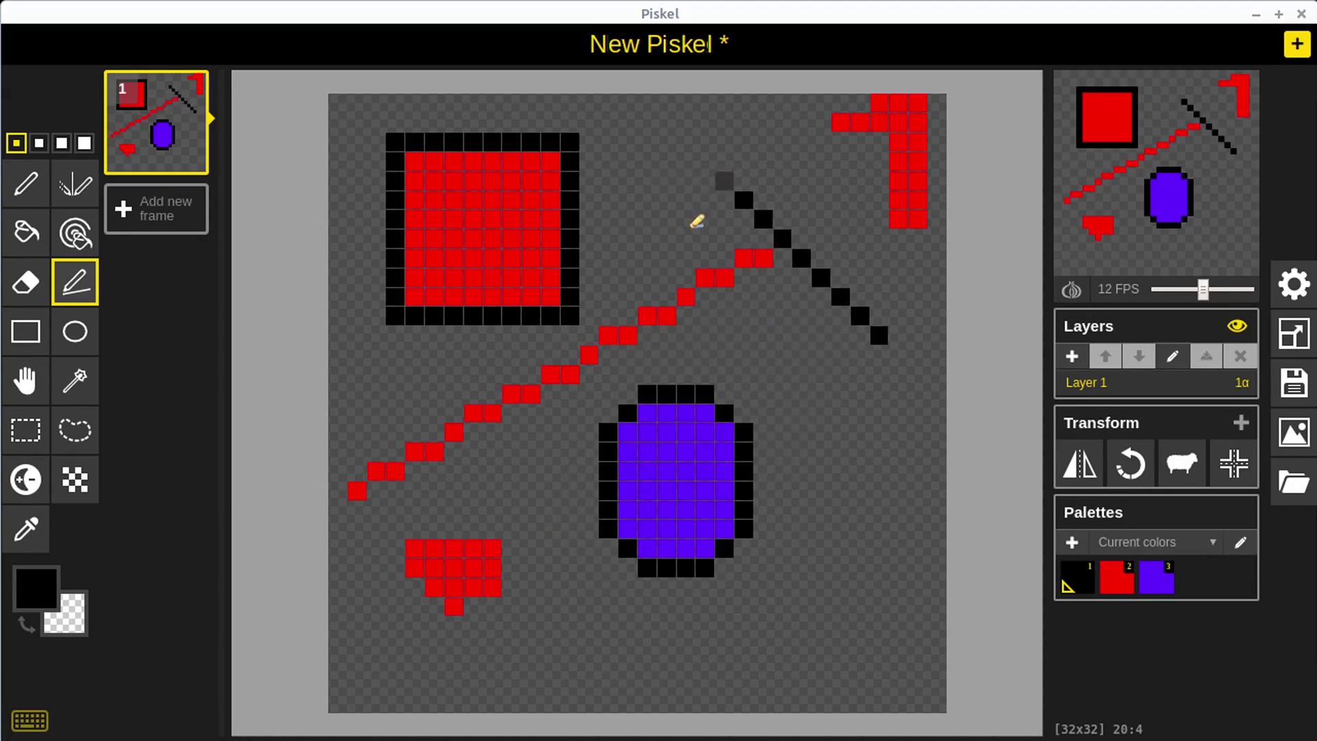
At pen size 2, draw a thick black vertical stroke line on the right.
left_click(40, 144)
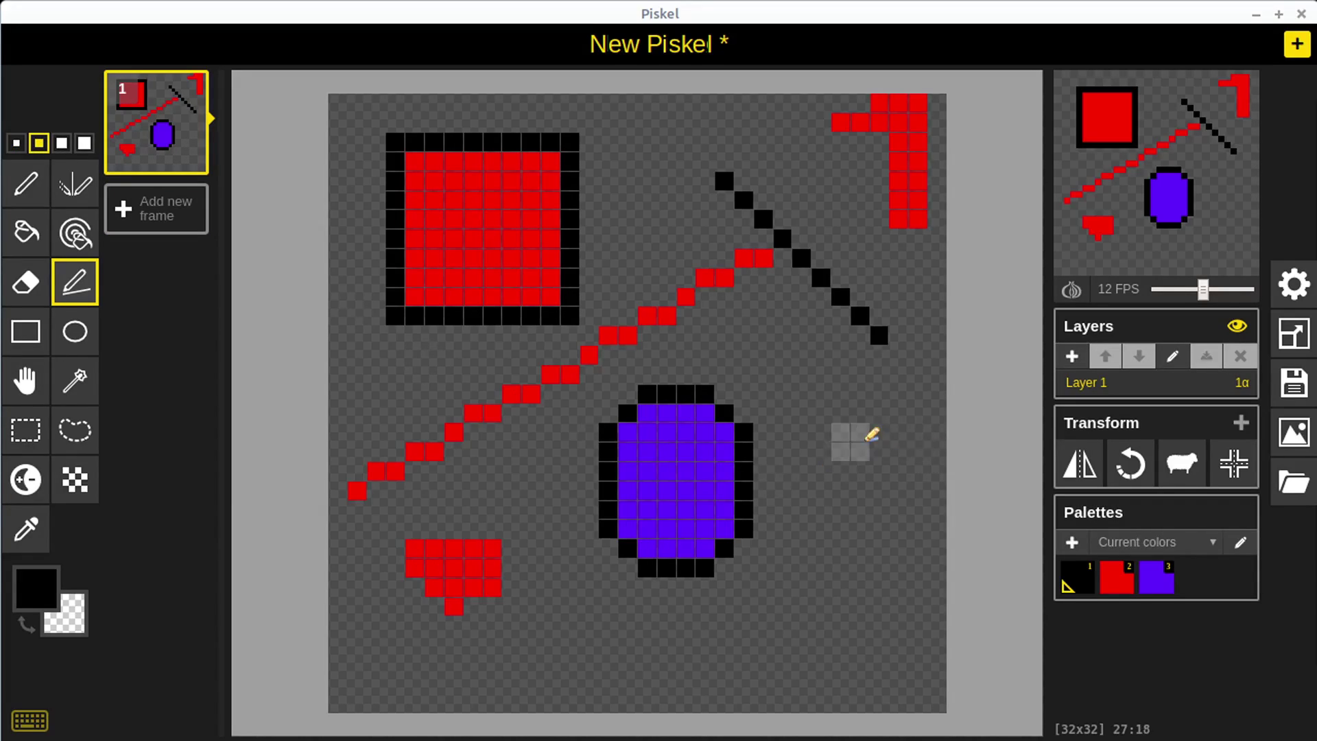
mouse_move(892, 405)
left_mouse_down()
mouse_move(867, 455)
mouse_move(759, 549)
mouse_move(653, 240)
mouse_move(498, 244)
left_mouse_up()
mouse_move(473, 325)
left_mouse_down()
mouse_move(714, 668)
mouse_move(885, 473)
mouse_move(902, 508)
left_mouse_up()
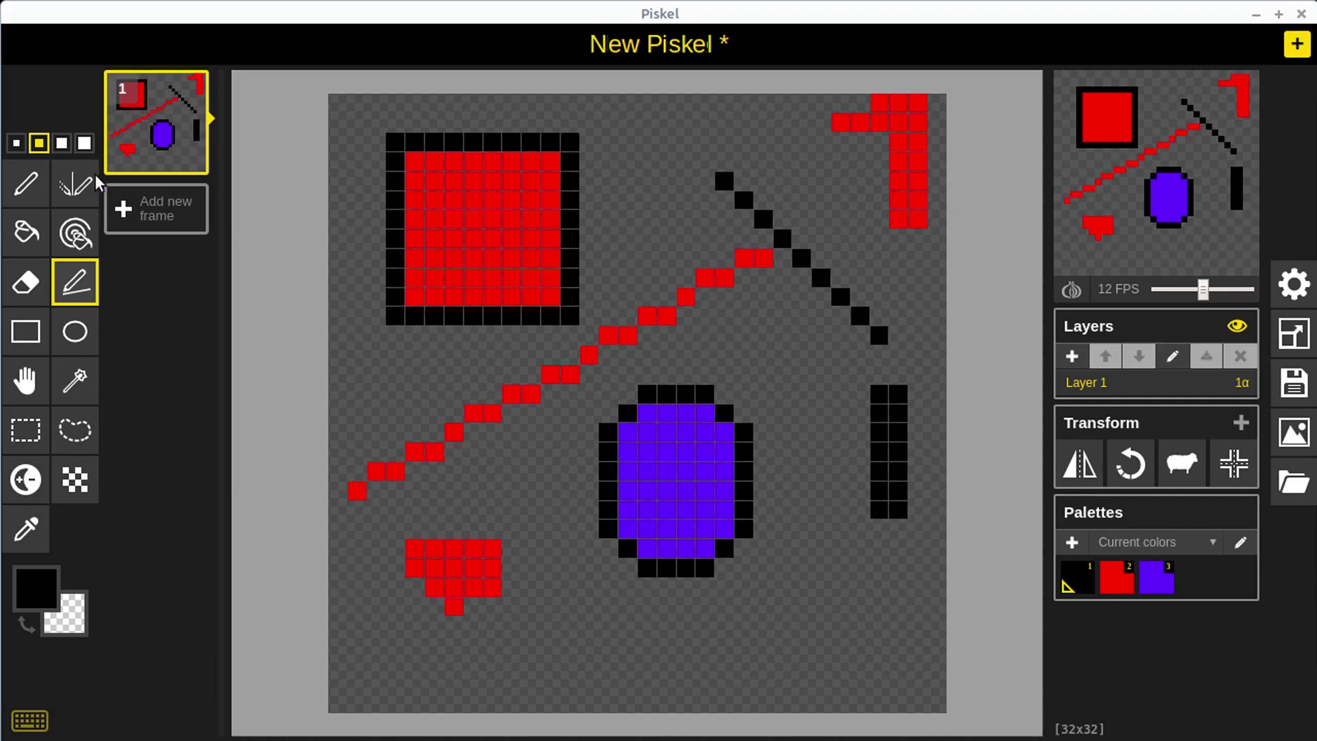
At pen size 4, paint a black band across the top and a thick rectangle outline around the oval.
left_click(85, 143)
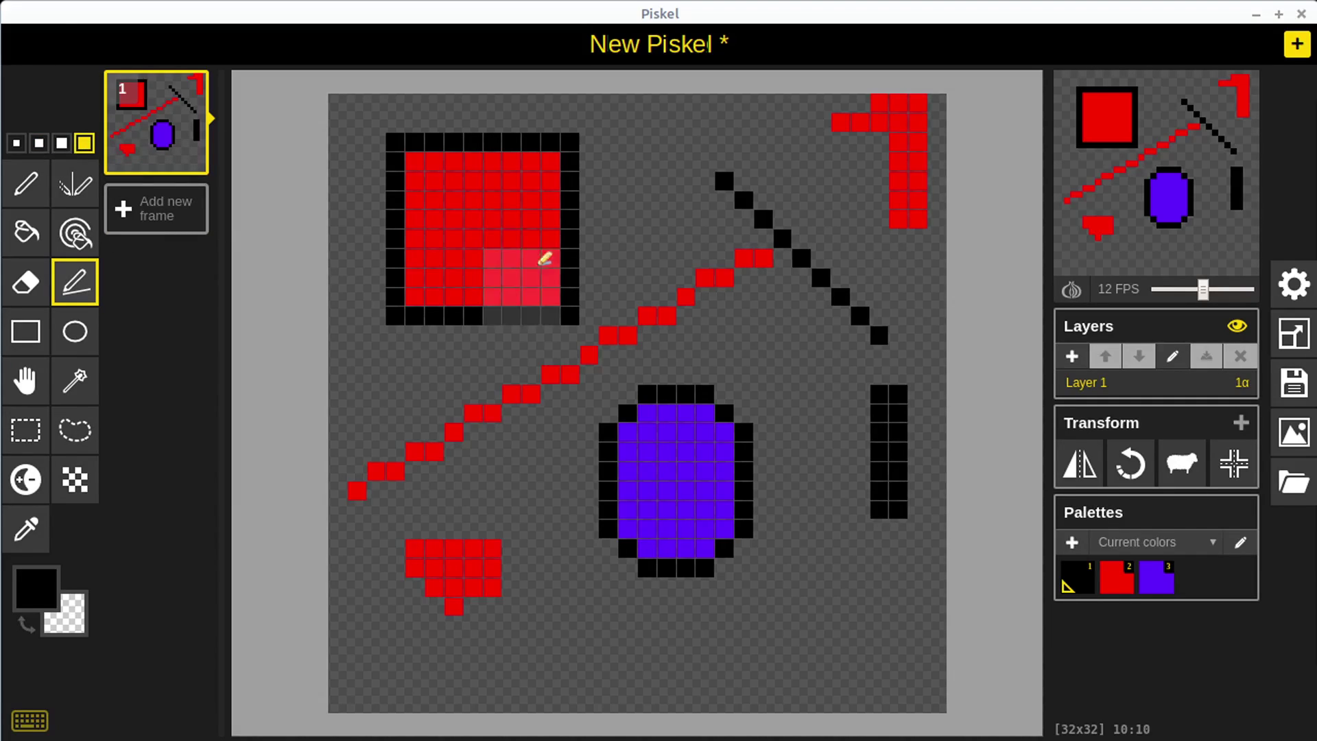
mouse_move(382, 132)
left_mouse_down()
mouse_move(448, 284)
mouse_move(466, 419)
mouse_move(426, 564)
left_mouse_up()
key("ctrl+z")
mouse_move(340, 103)
left_mouse_down()
mouse_move(890, 259)
mouse_move(899, 199)
left_mouse_up()
key("ctrl+z")
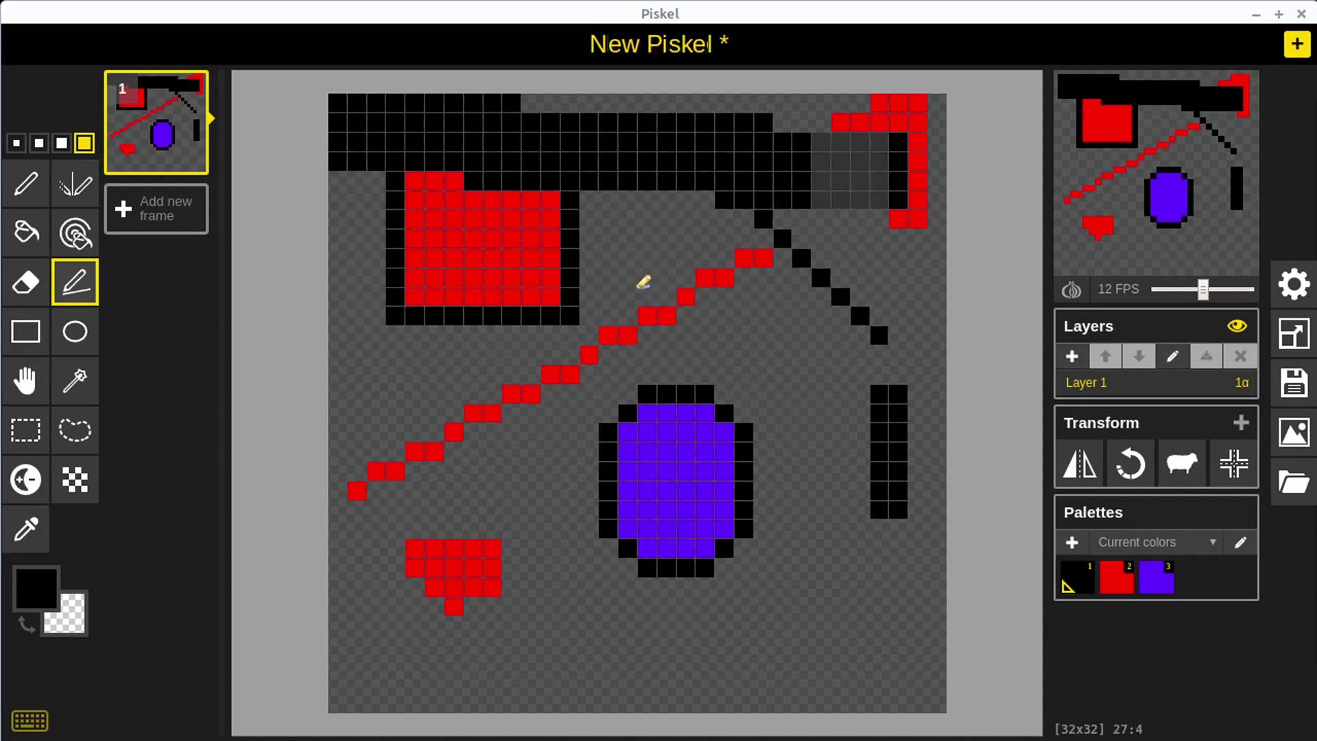
left_click(25, 331)
left_click_drag(423, 340, 837, 655)
Pick yellow and scribble a thick yellow loop and strokes over the top-left area.
left_click(12, 188)
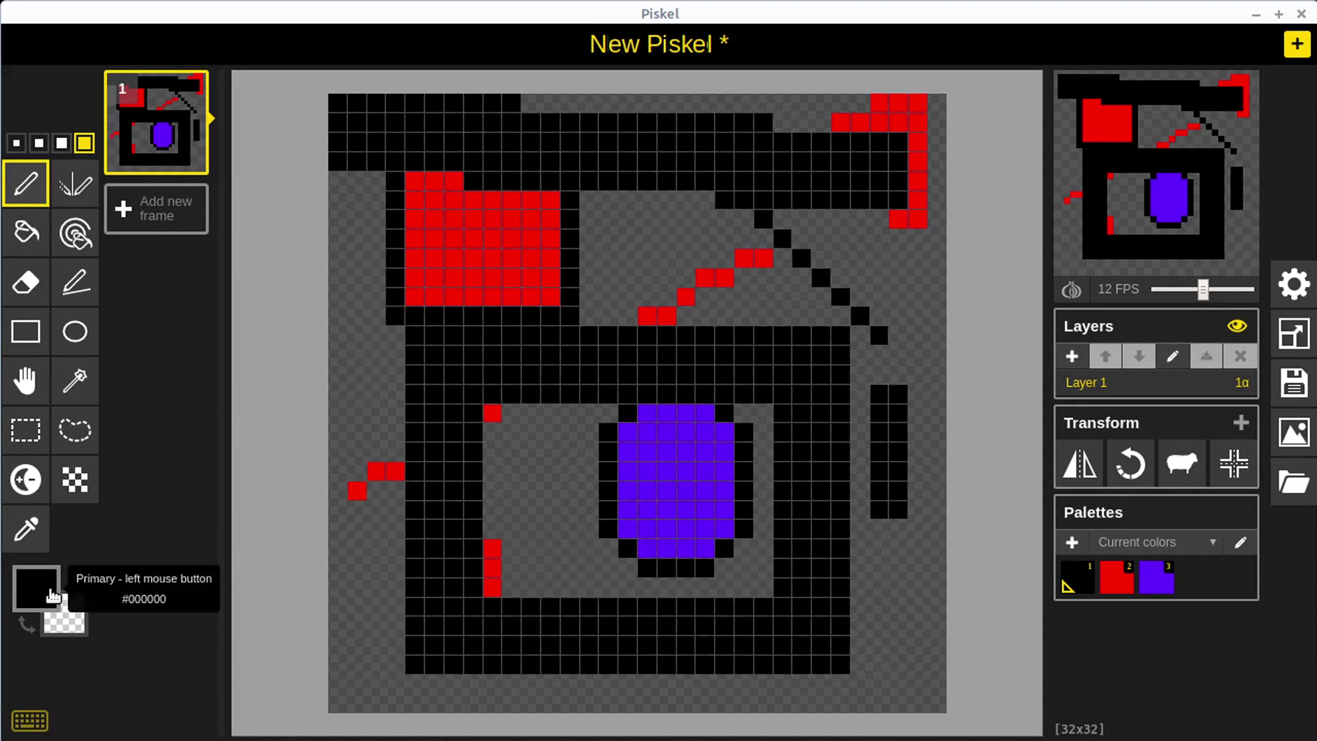
left_click(37, 589)
left_click(39, 423)
mouse_move(522, 343)
left_mouse_down()
mouse_move(493, 347)
mouse_move(442, 496)
mouse_move(511, 585)
mouse_move(682, 520)
mouse_move(798, 321)
mouse_move(755, 188)
mouse_move(834, 168)
left_mouse_up()
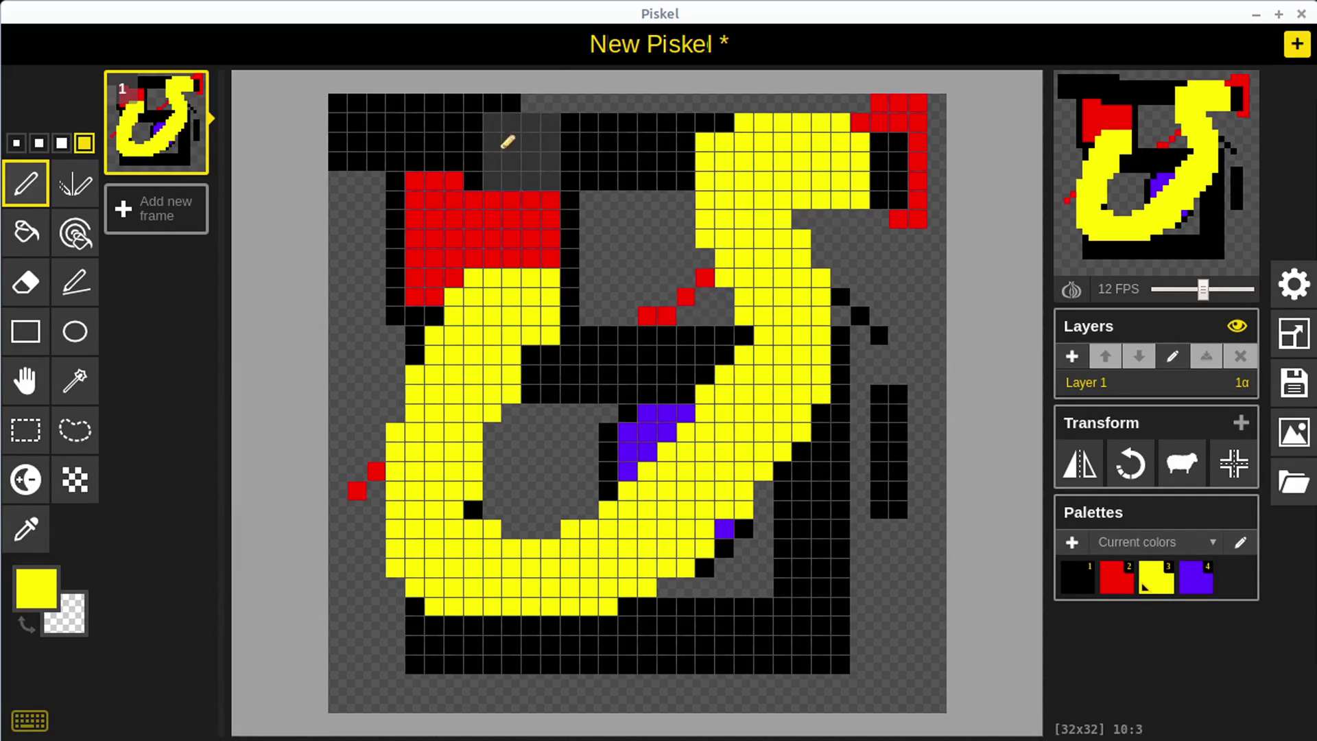
mouse_move(505, 138)
left_mouse_down()
mouse_move(391, 192)
mouse_move(388, 218)
left_mouse_up()
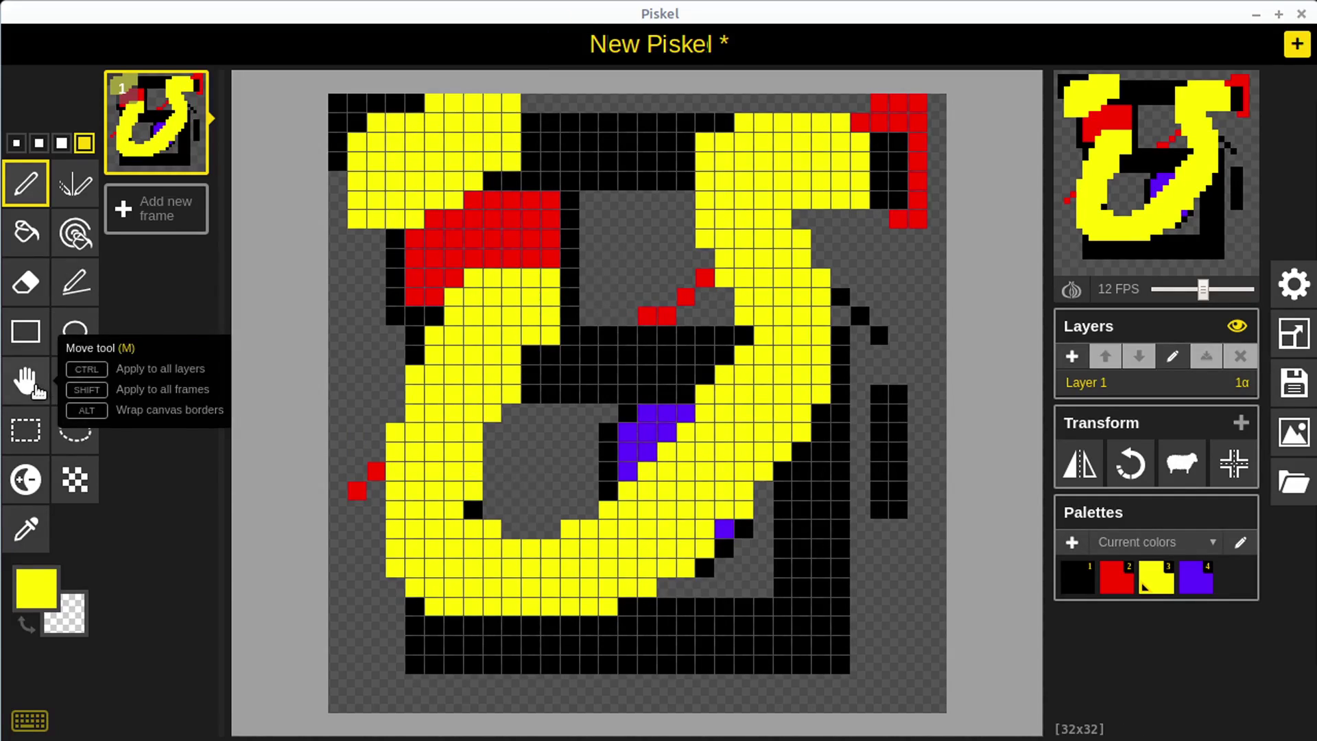
Magic-wand select the yellow regions, deleting the right-hand yellow shape and then restoring it.
left_click(79, 391)
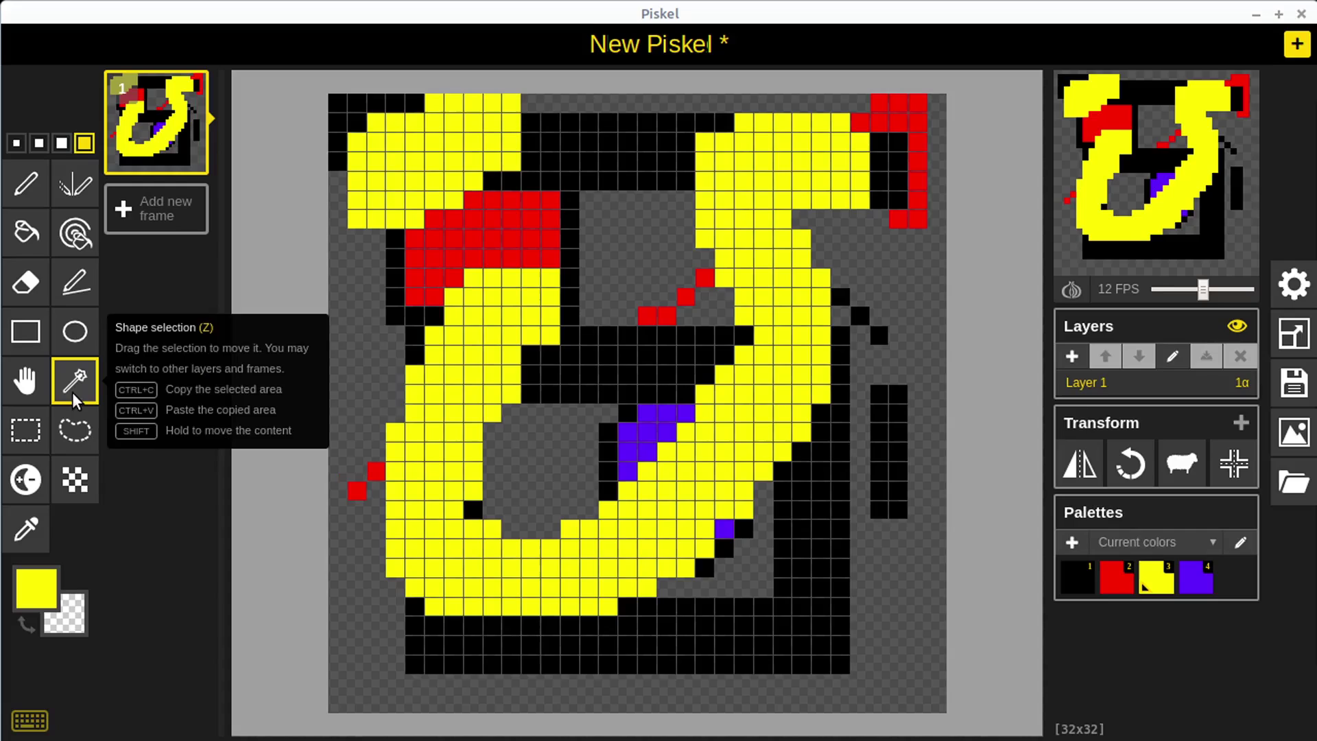
left_click(427, 158)
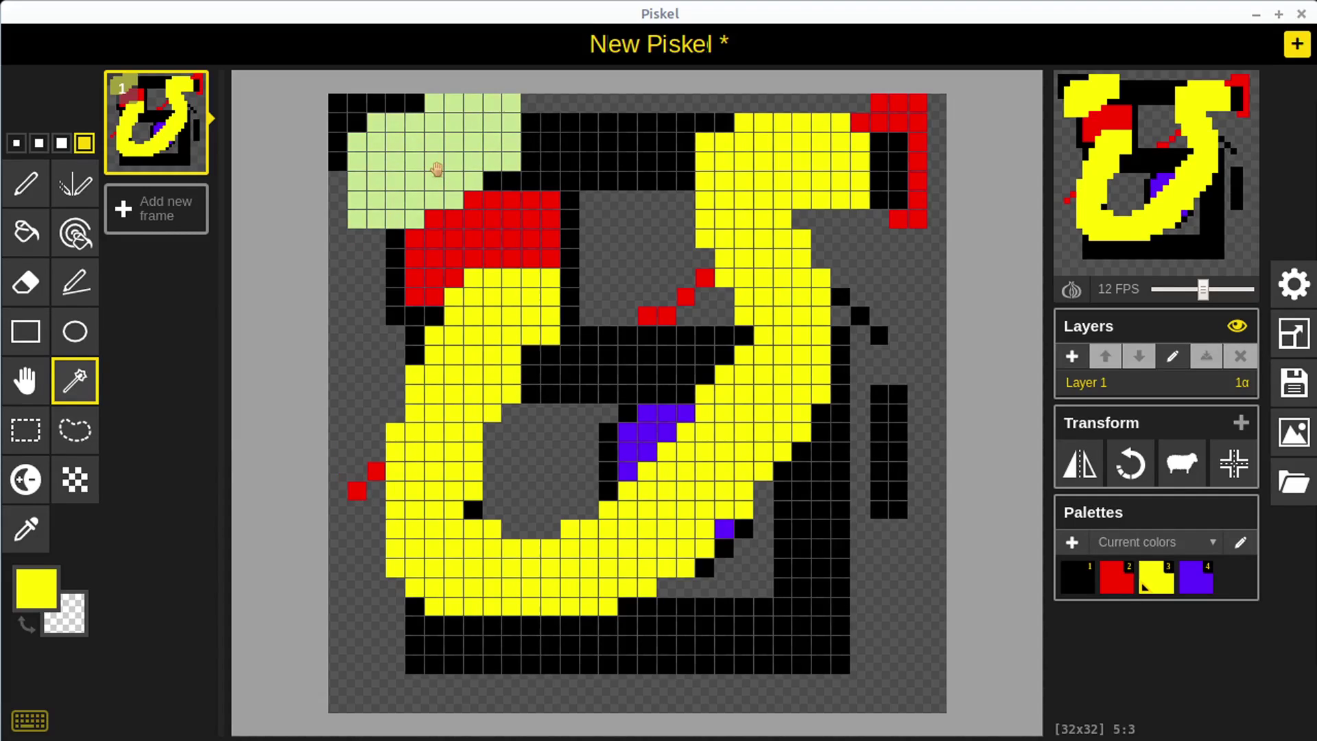
key("Escape")
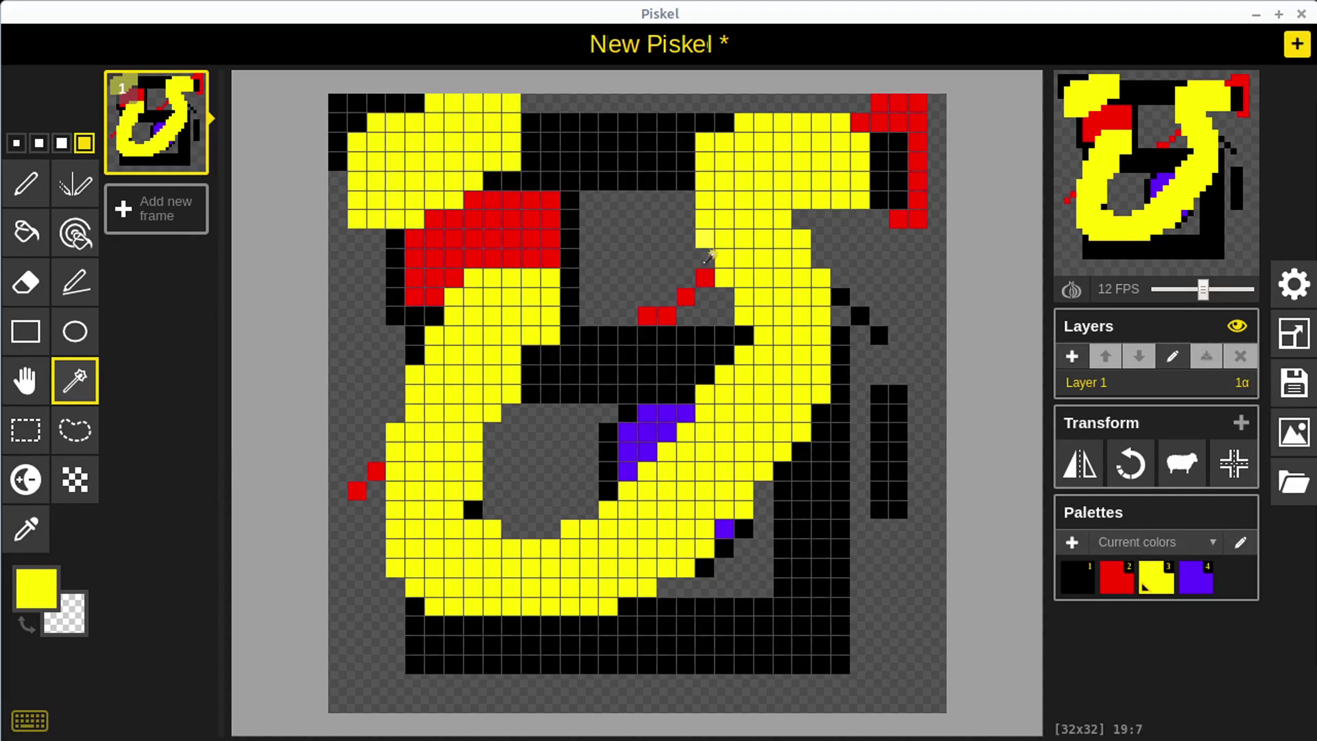
left_click(780, 166)
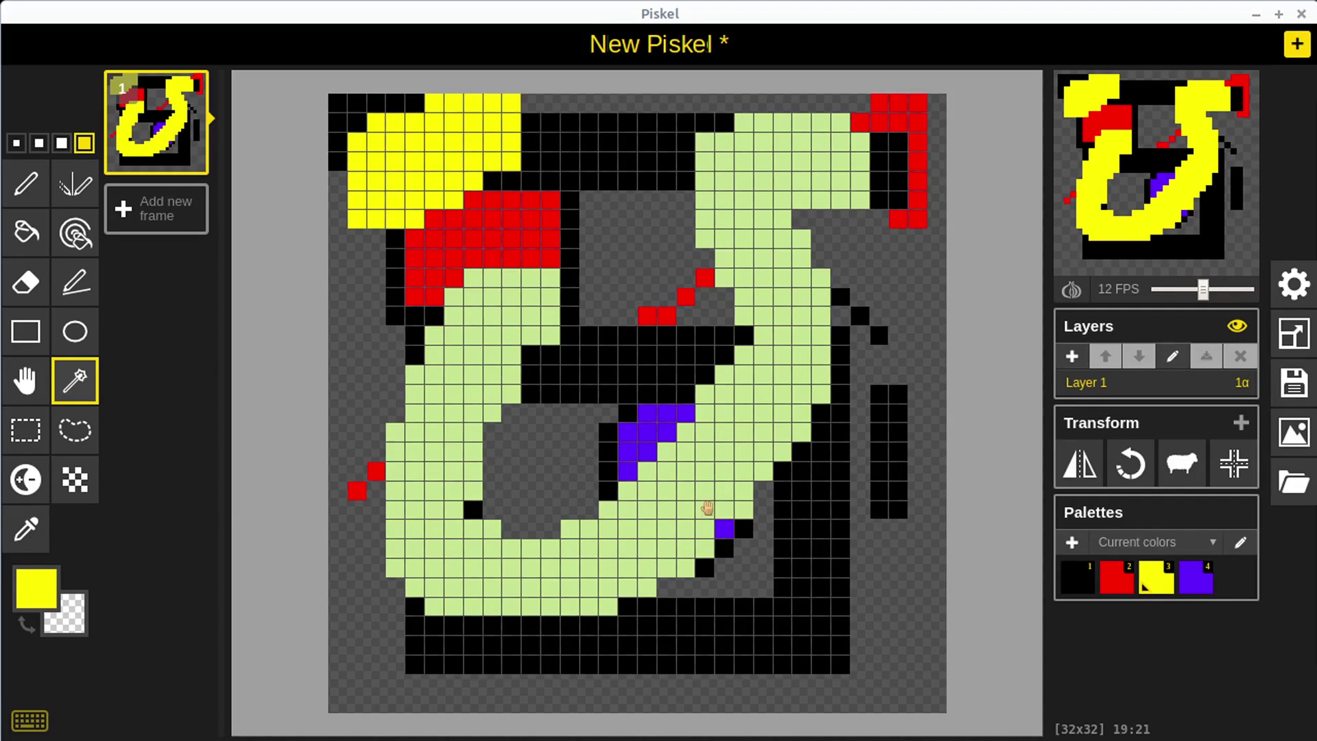
key("Delete")
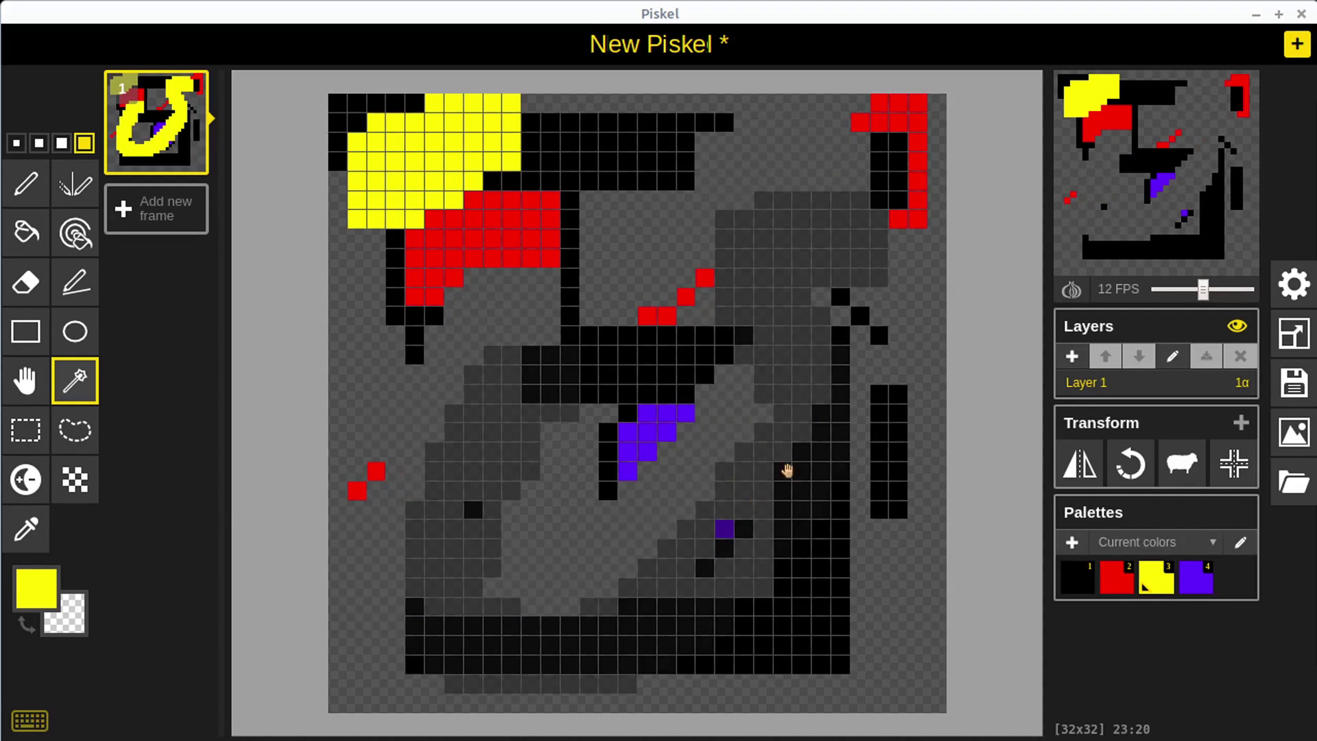
key("ctrl+z")
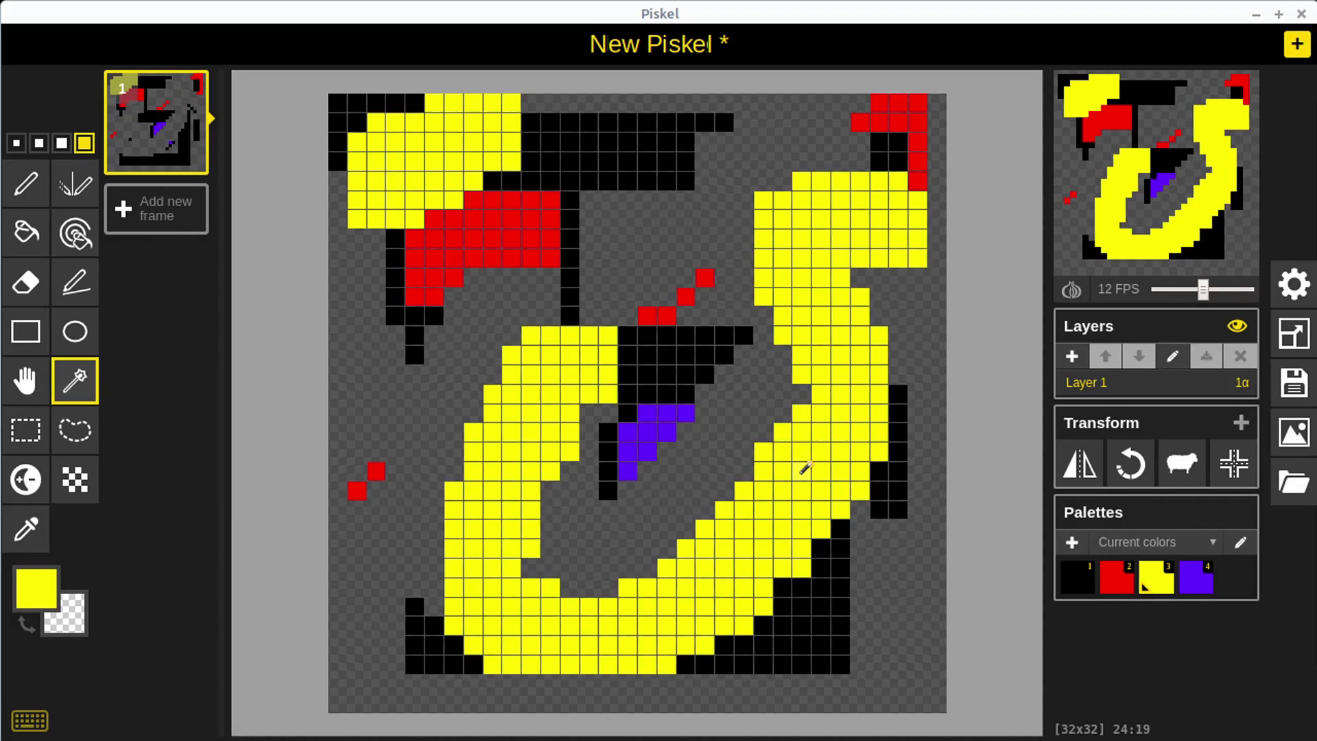
Move the red block to the upper centre and put two stray red pixels back on the diagonal.
left_click(468, 238)
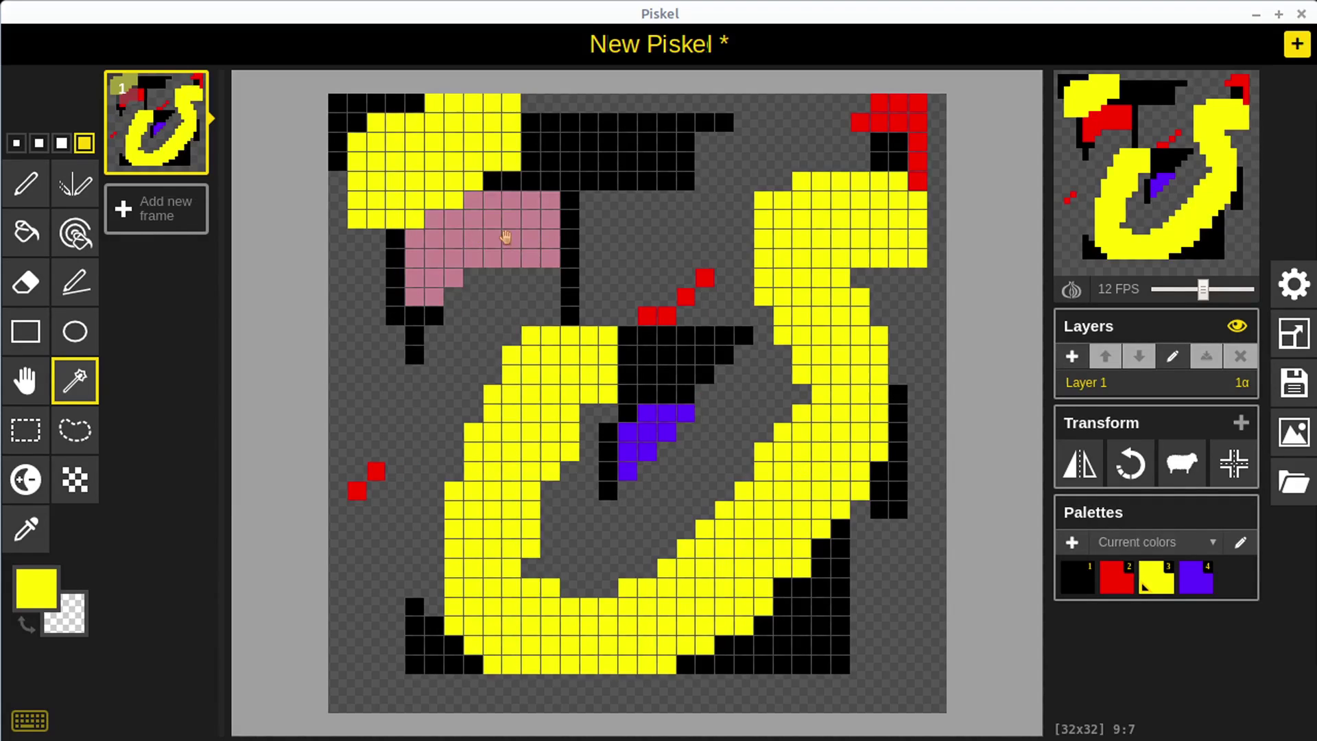
mouse_move(505, 237)
left_mouse_down()
mouse_move(470, 285)
mouse_move(586, 357)
mouse_move(679, 347)
mouse_move(659, 196)
mouse_move(672, 205)
left_mouse_up()
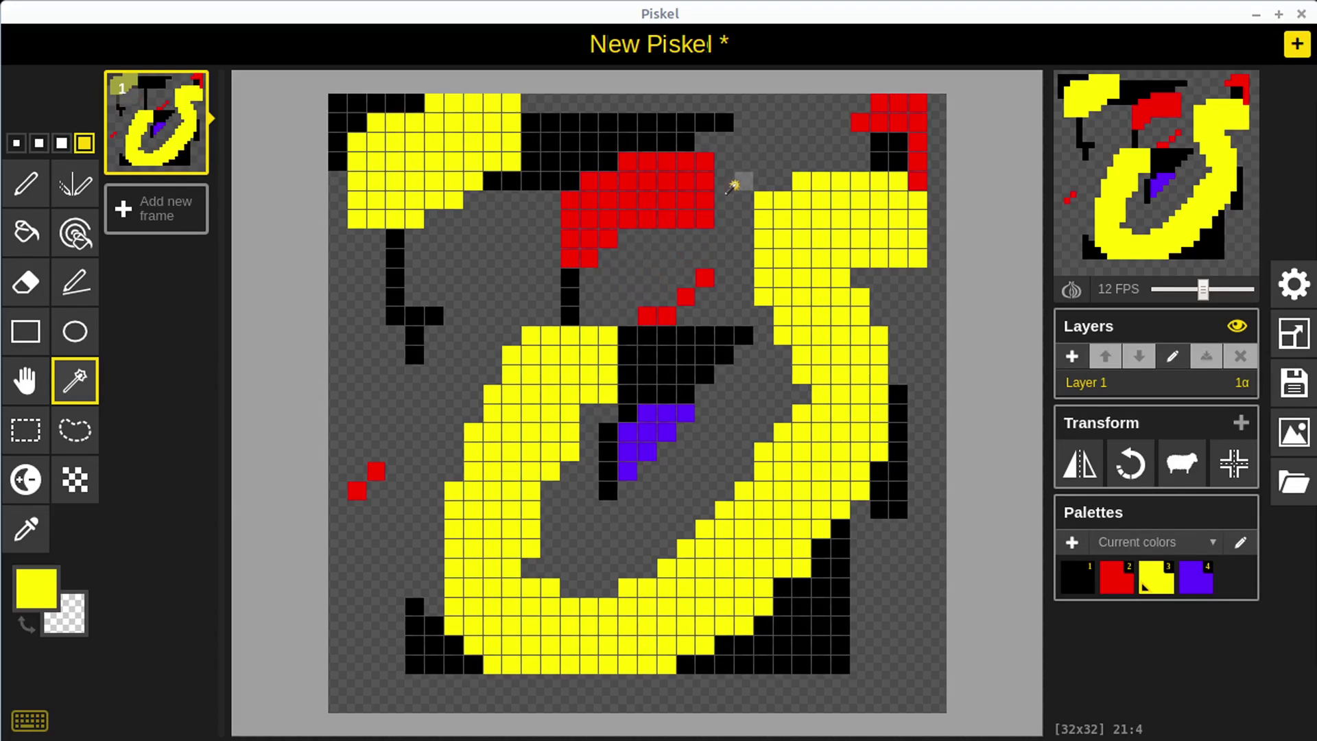
left_click(662, 319)
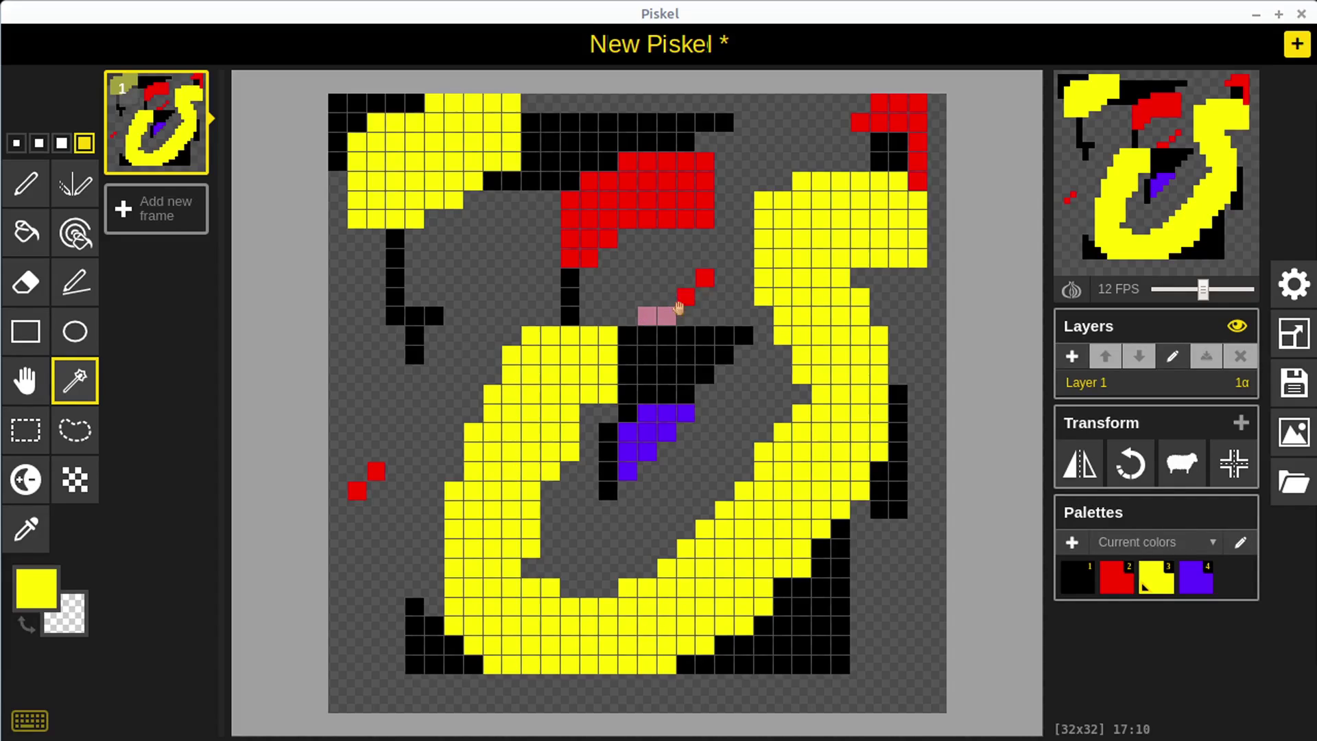
left_click_drag(668, 314, 698, 296)
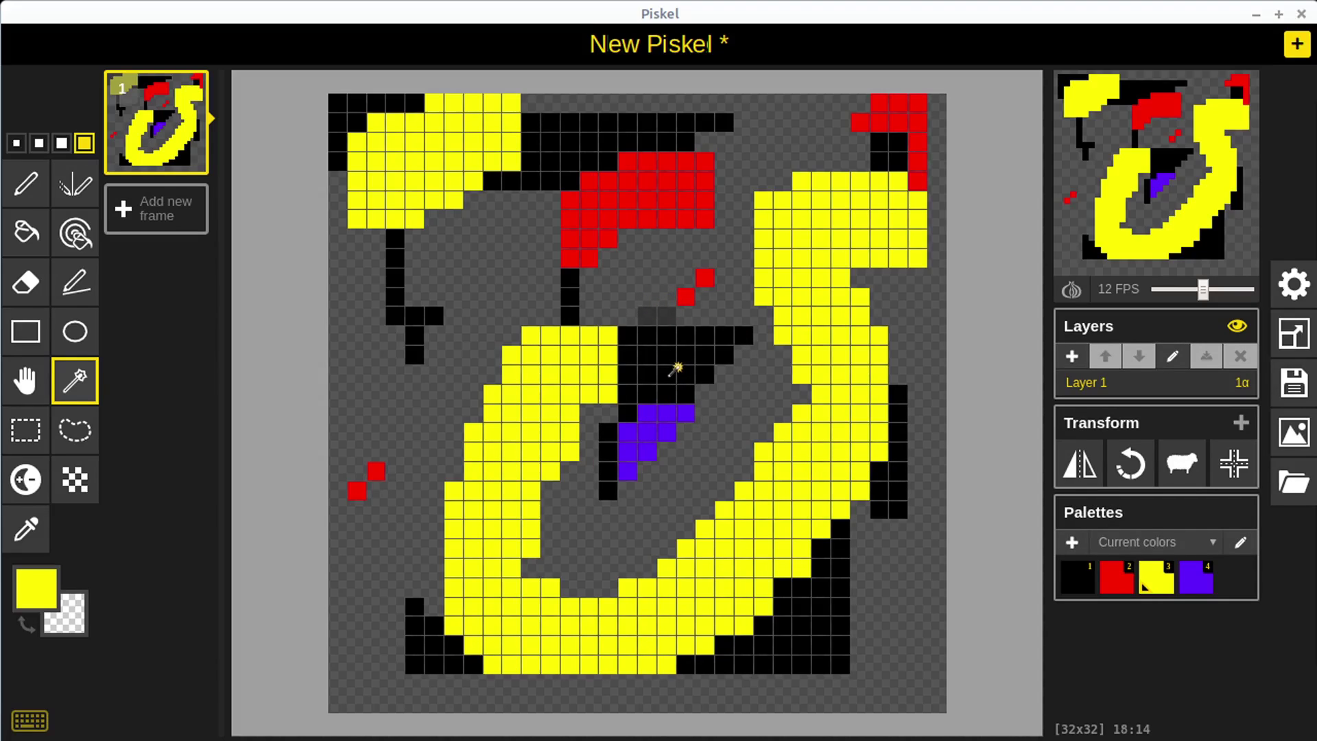
Drag the purple region from the middle to the left edge of the canvas.
left_click(649, 432)
left_click_drag(649, 432, 380, 393)
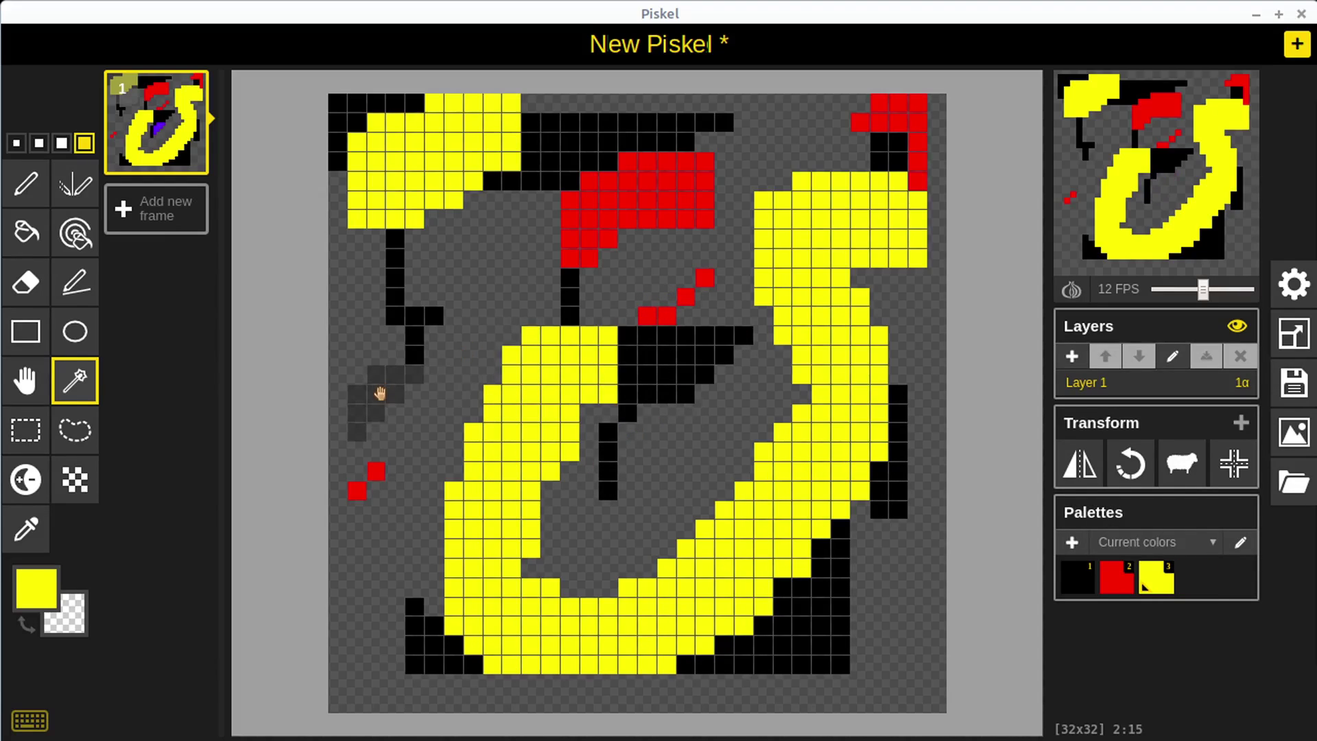
left_click(414, 447)
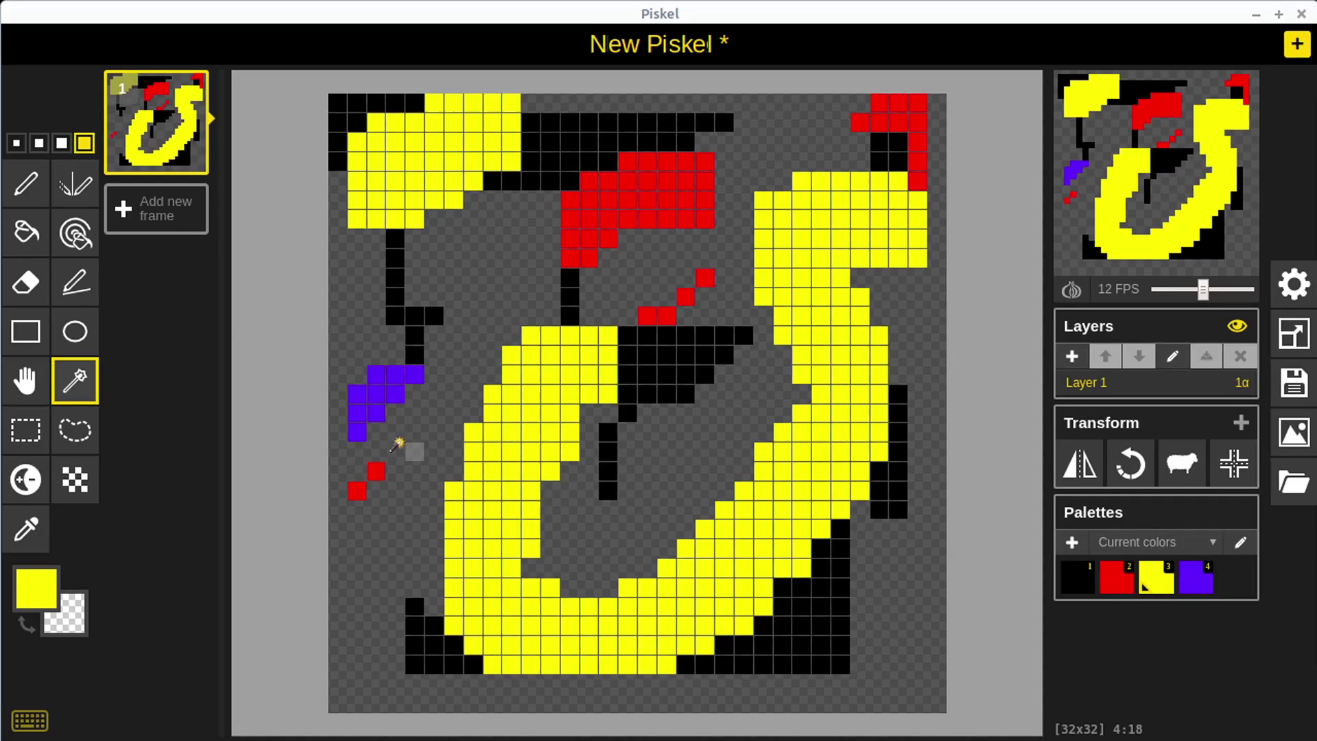
Sample red and then purple from the artwork with the Color picker.
left_click(23, 528)
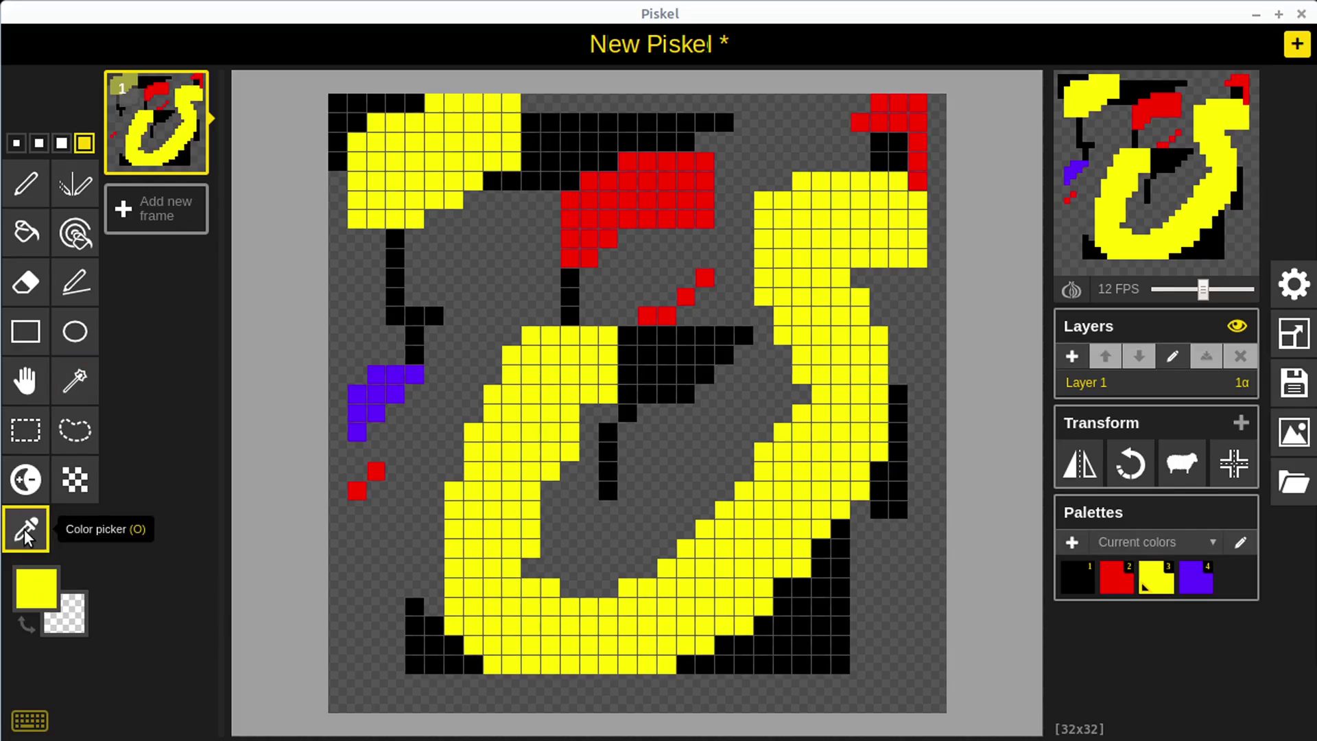
left_click(647, 179)
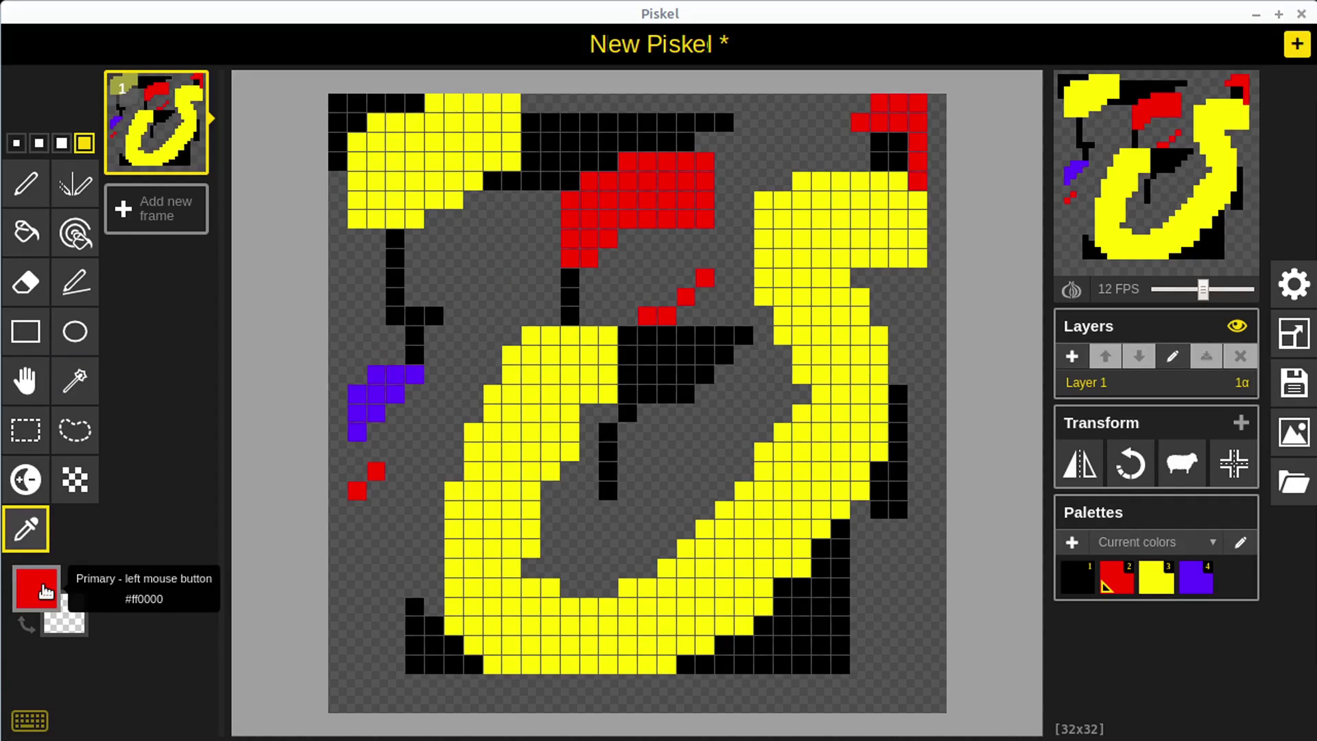
left_click(385, 393)
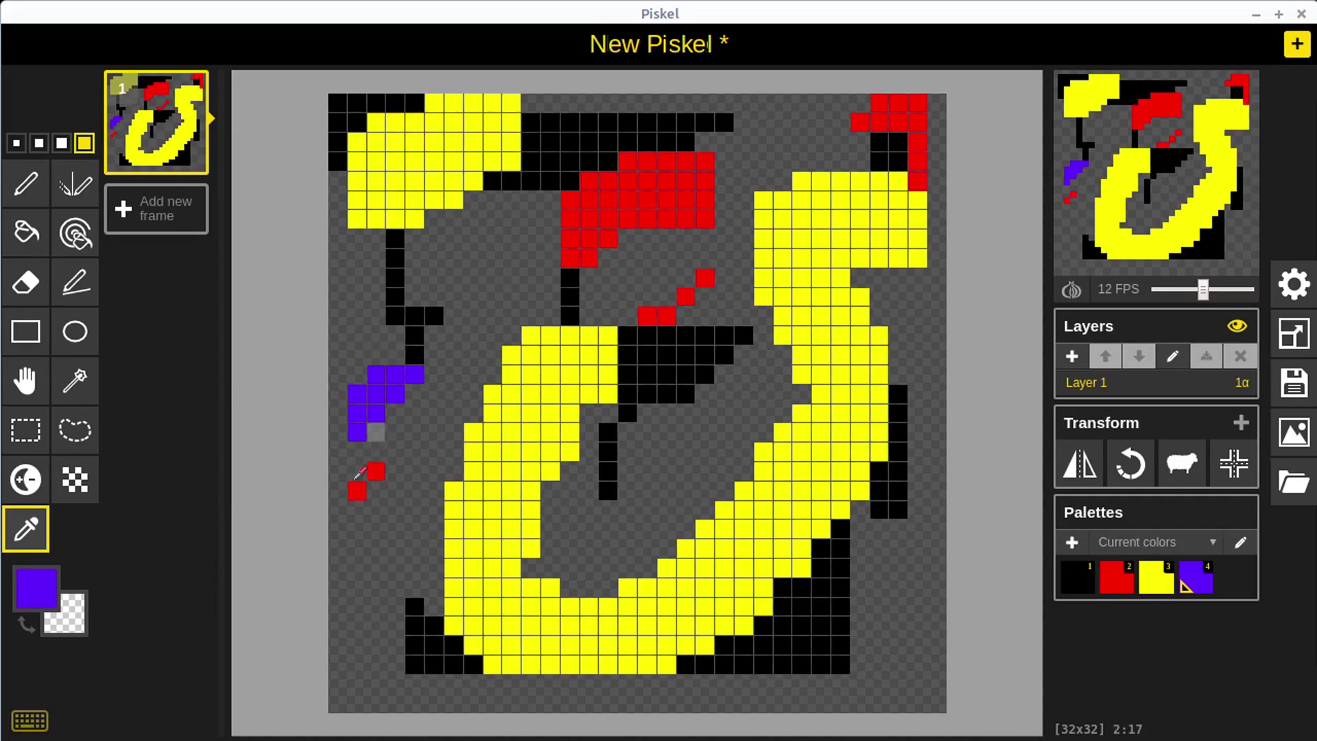
Try red, yellow and purple from the palette, finishing with black as the drawing colour.
left_click(36, 587)
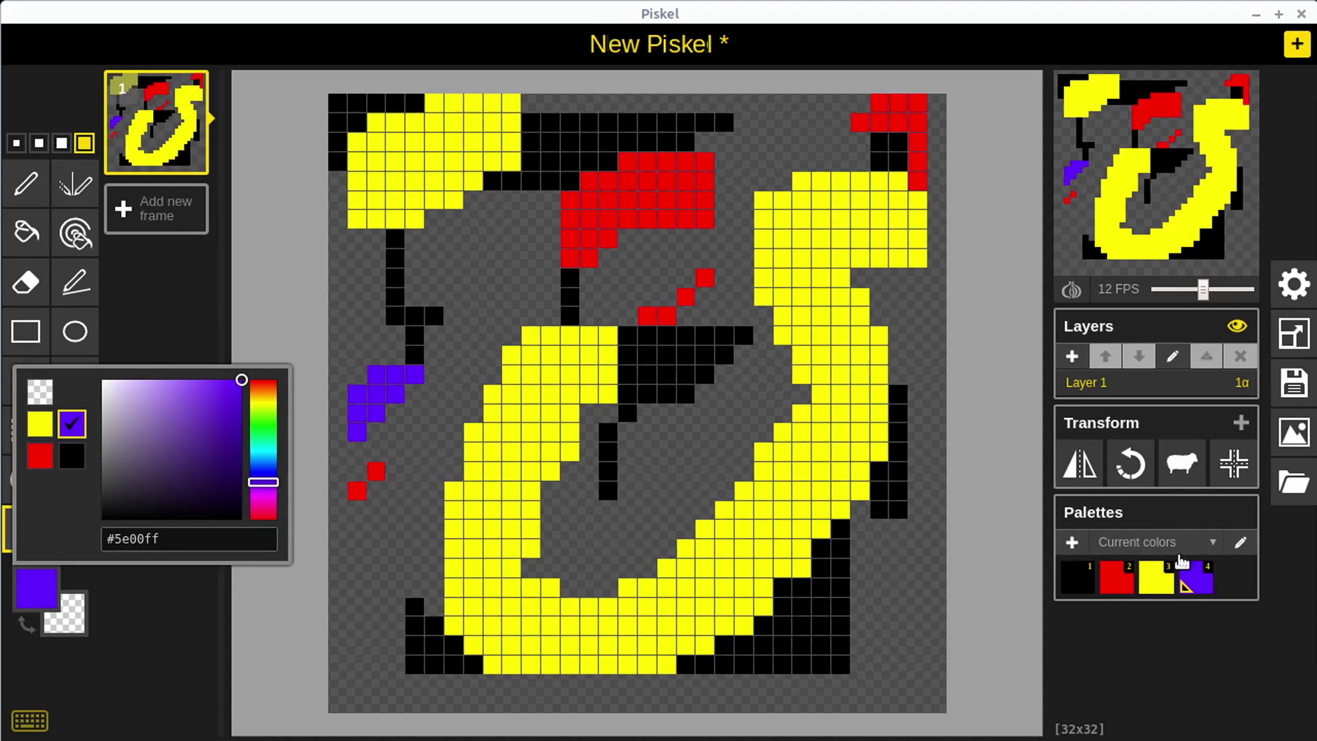
left_click(1116, 579)
left_click(1156, 582)
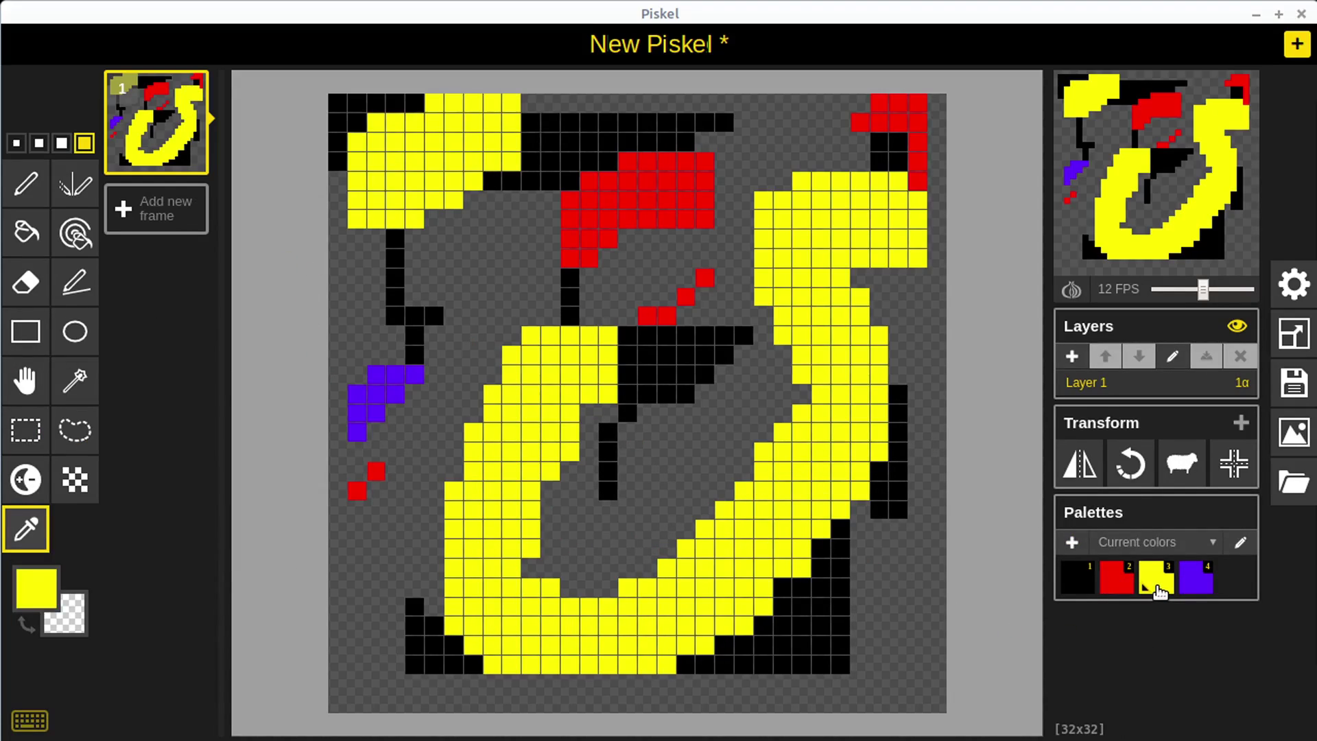
left_click(1197, 589)
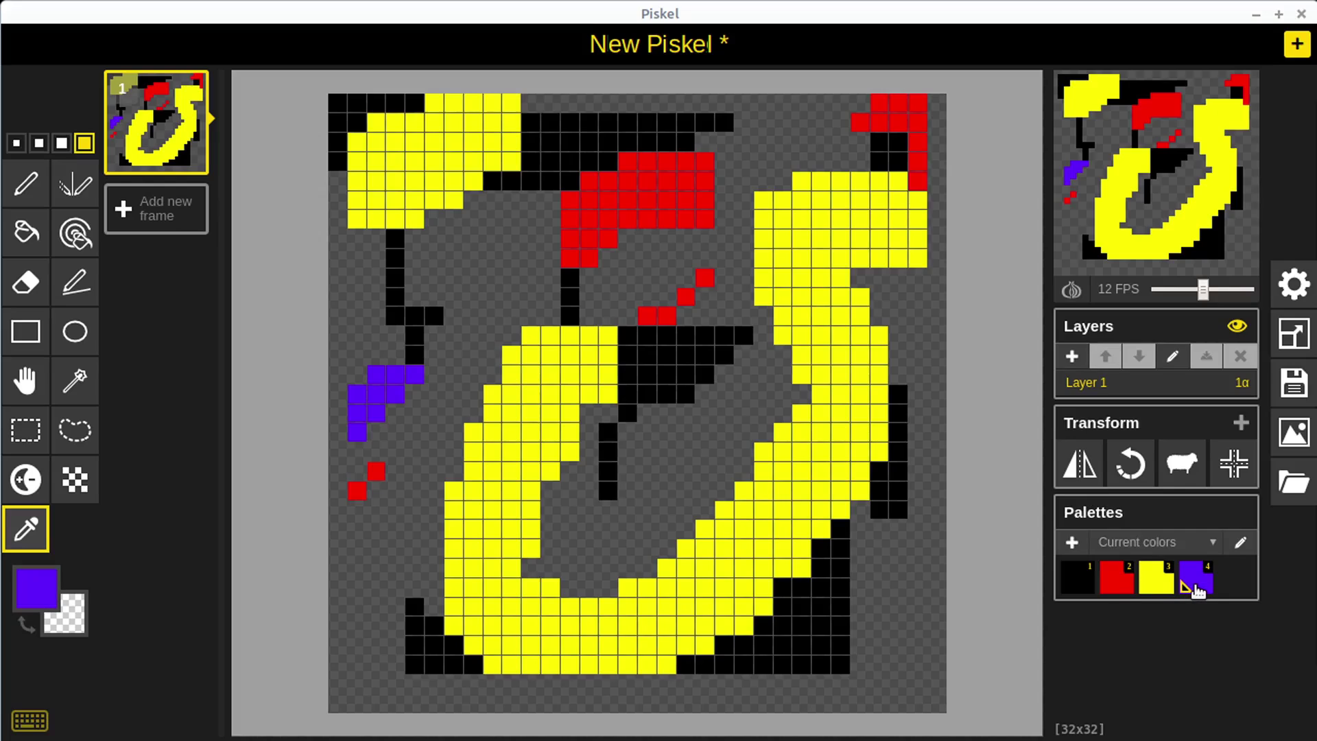
left_click(1076, 592)
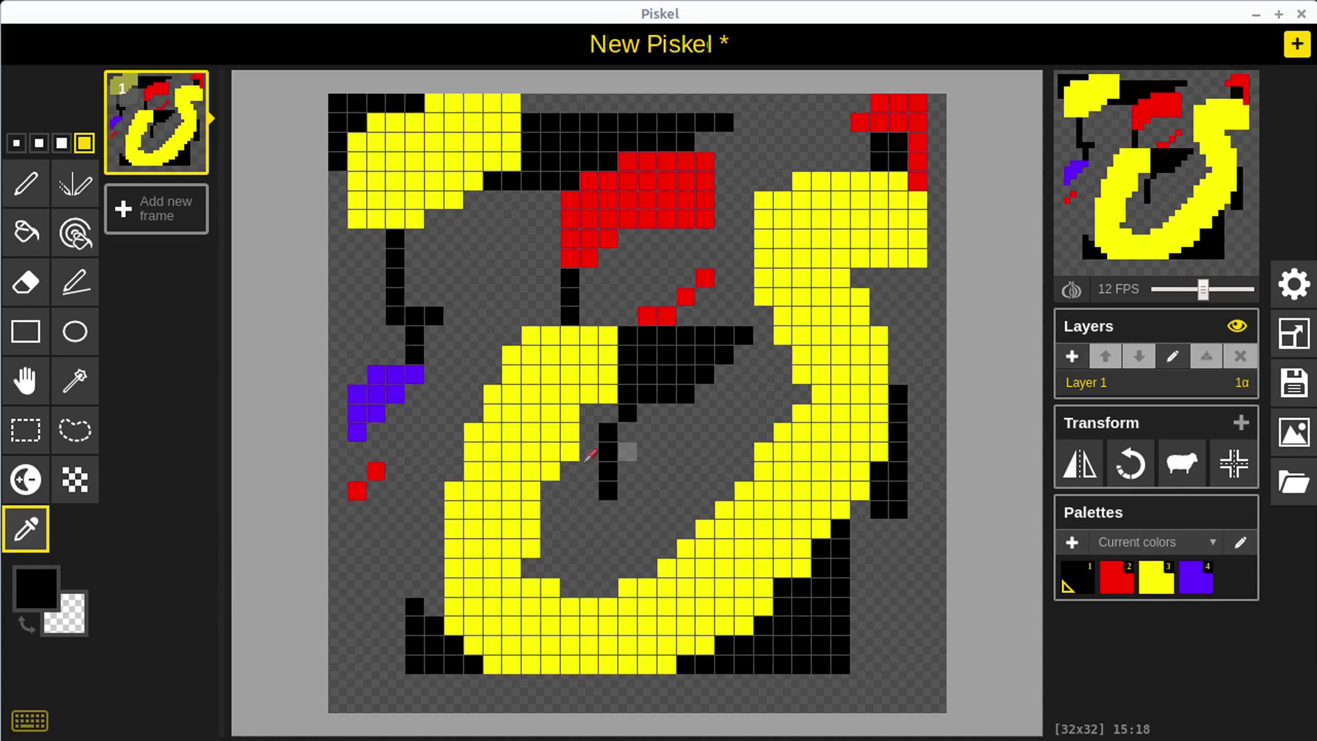